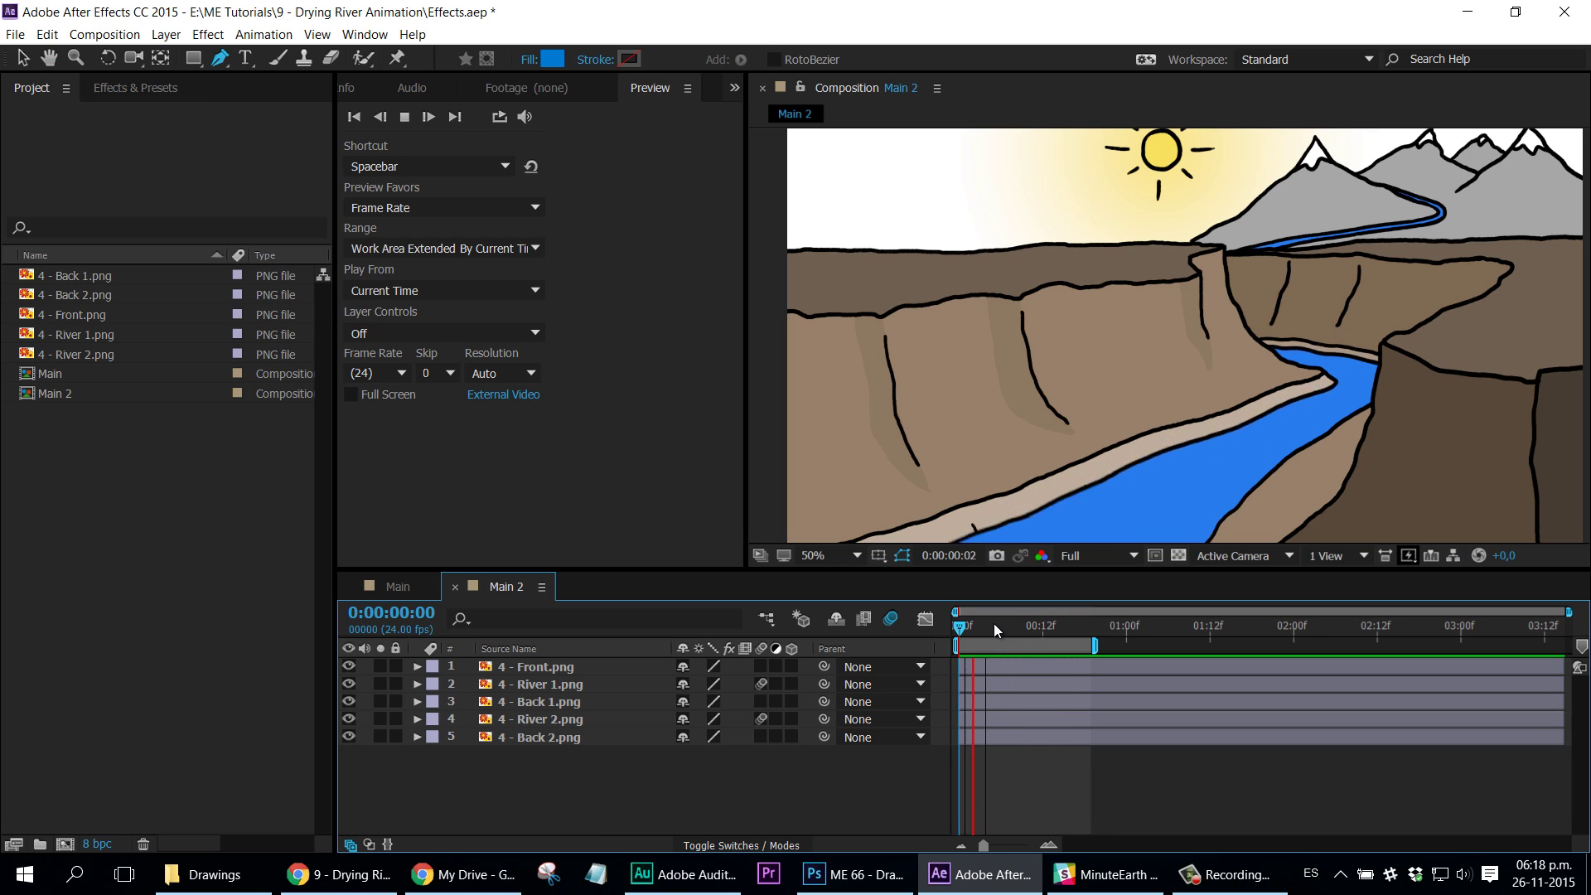
Step: Stop the composition preview, switch to Photoshop and show only the Front group by hiding River 1 through Back 2
key(space)
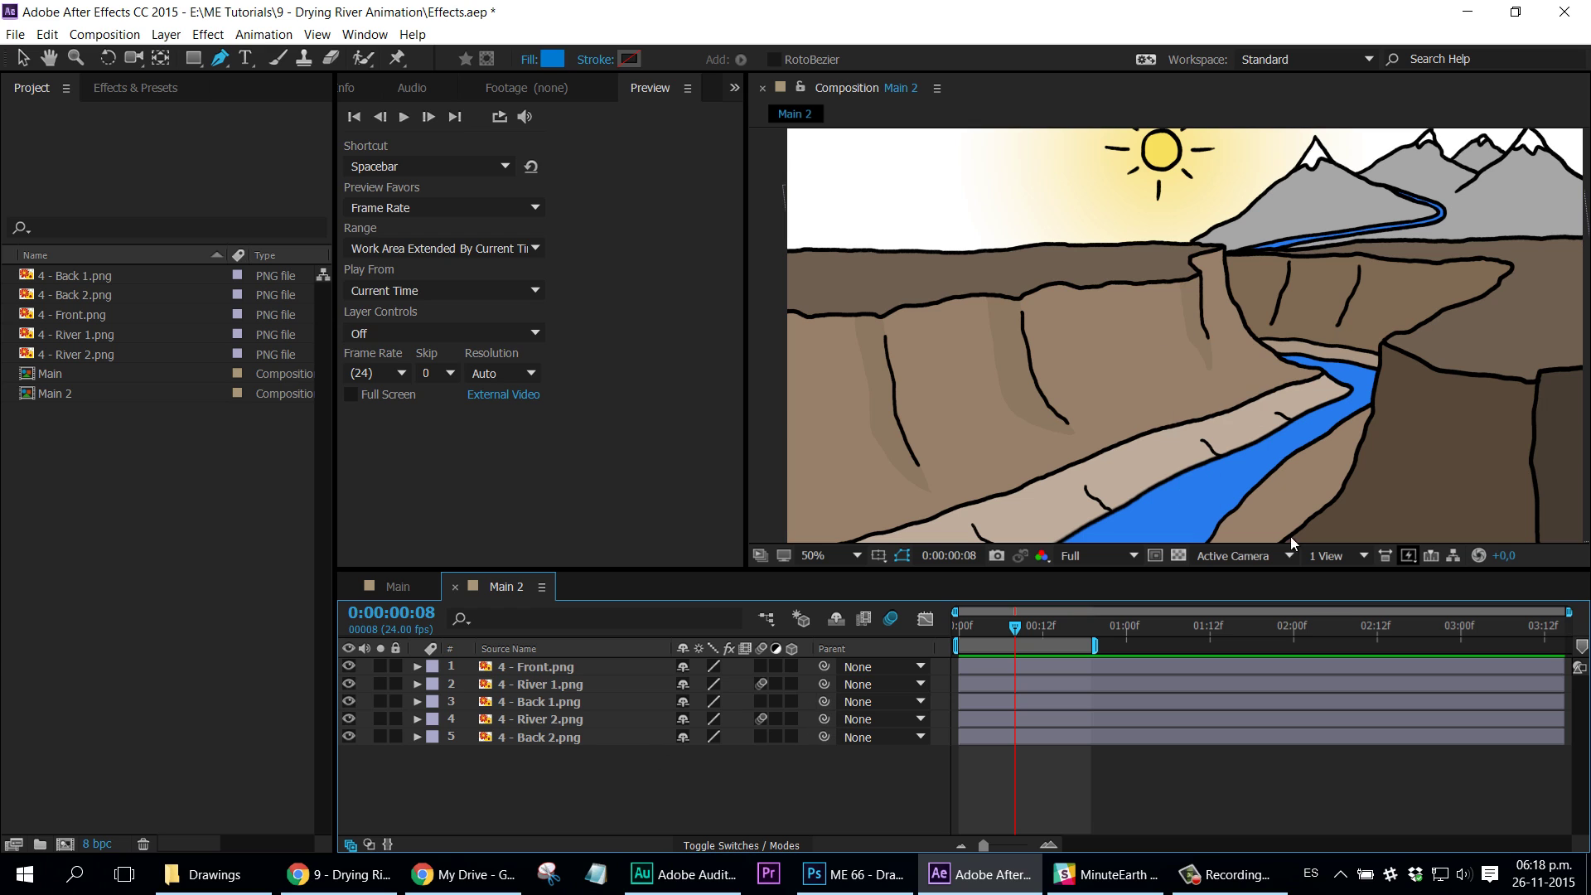
click(876, 888)
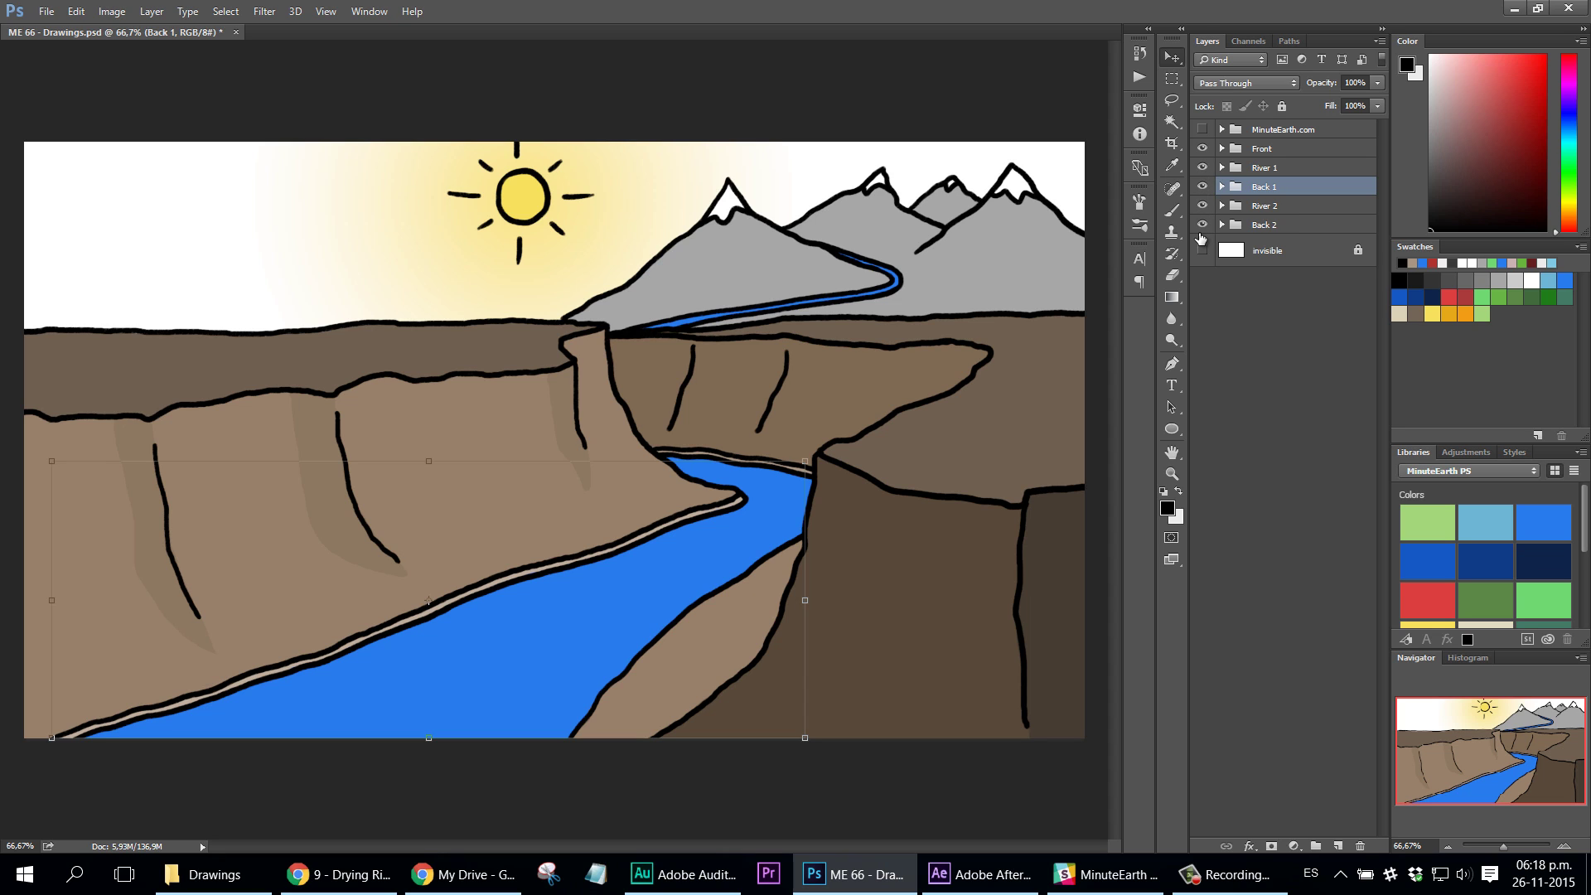
drag(1202, 167, 1203, 226)
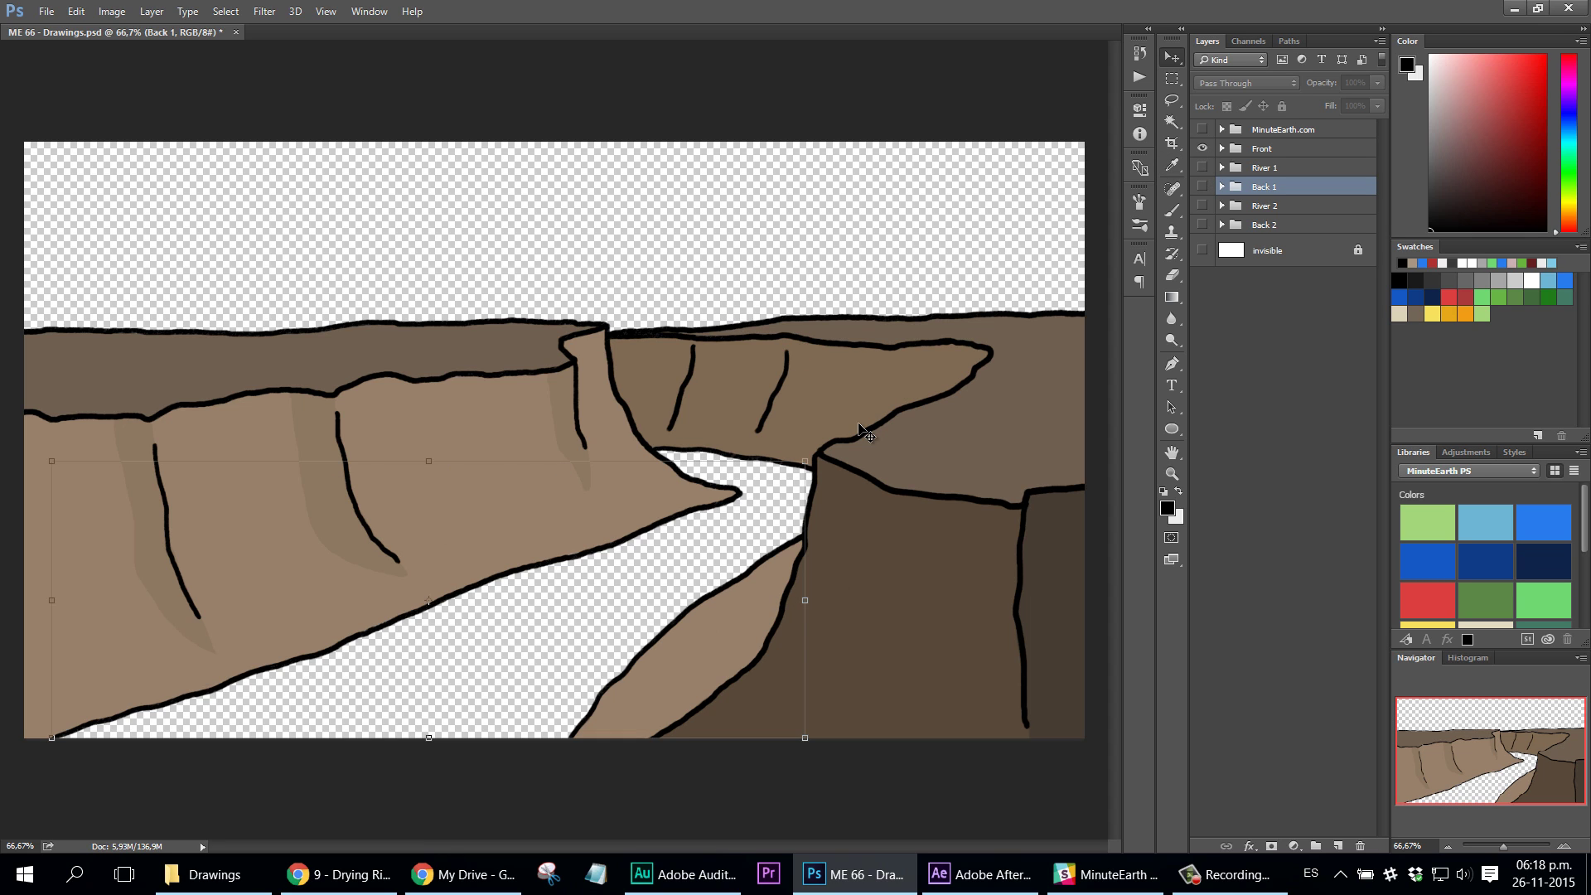
Step: Hide the Front group and show River 1 and River 2 to examine the two river pieces together
click(1202, 148)
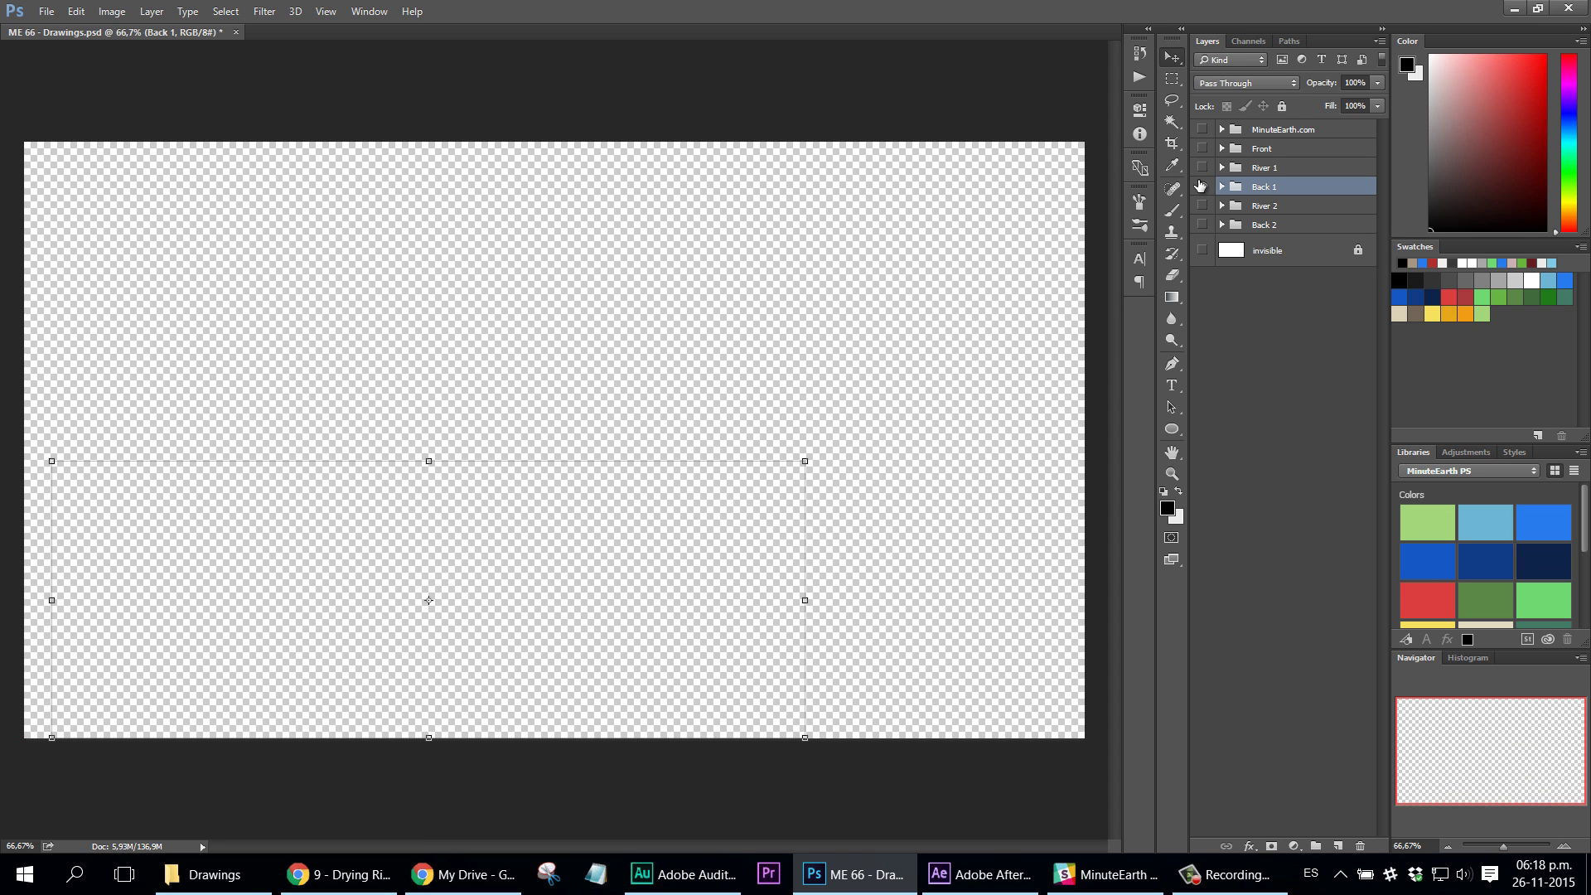
click(1202, 167)
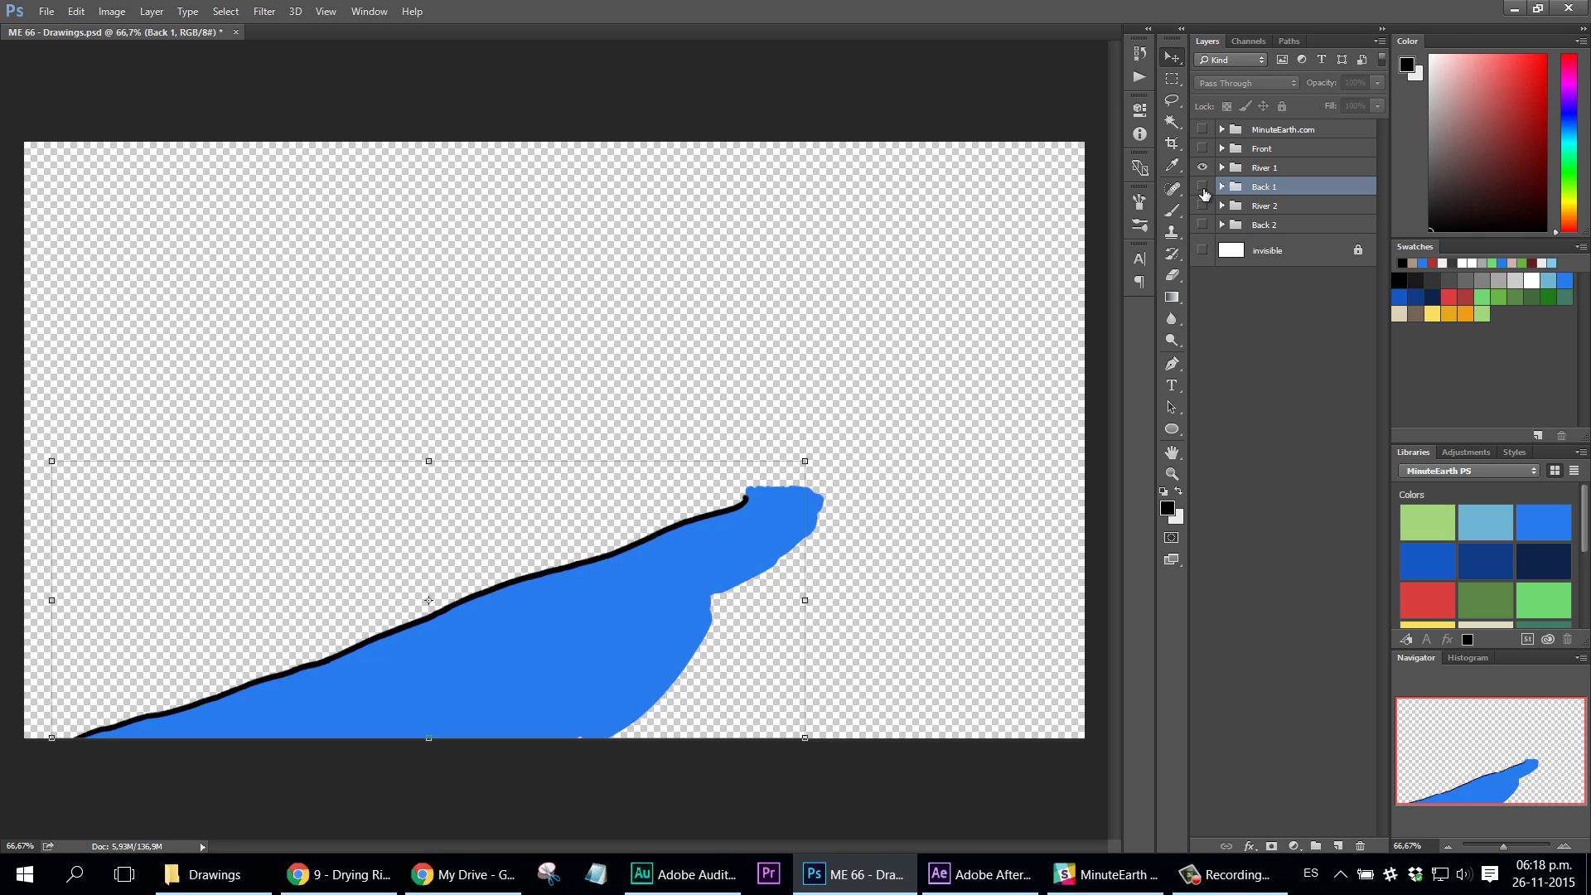
click(1202, 205)
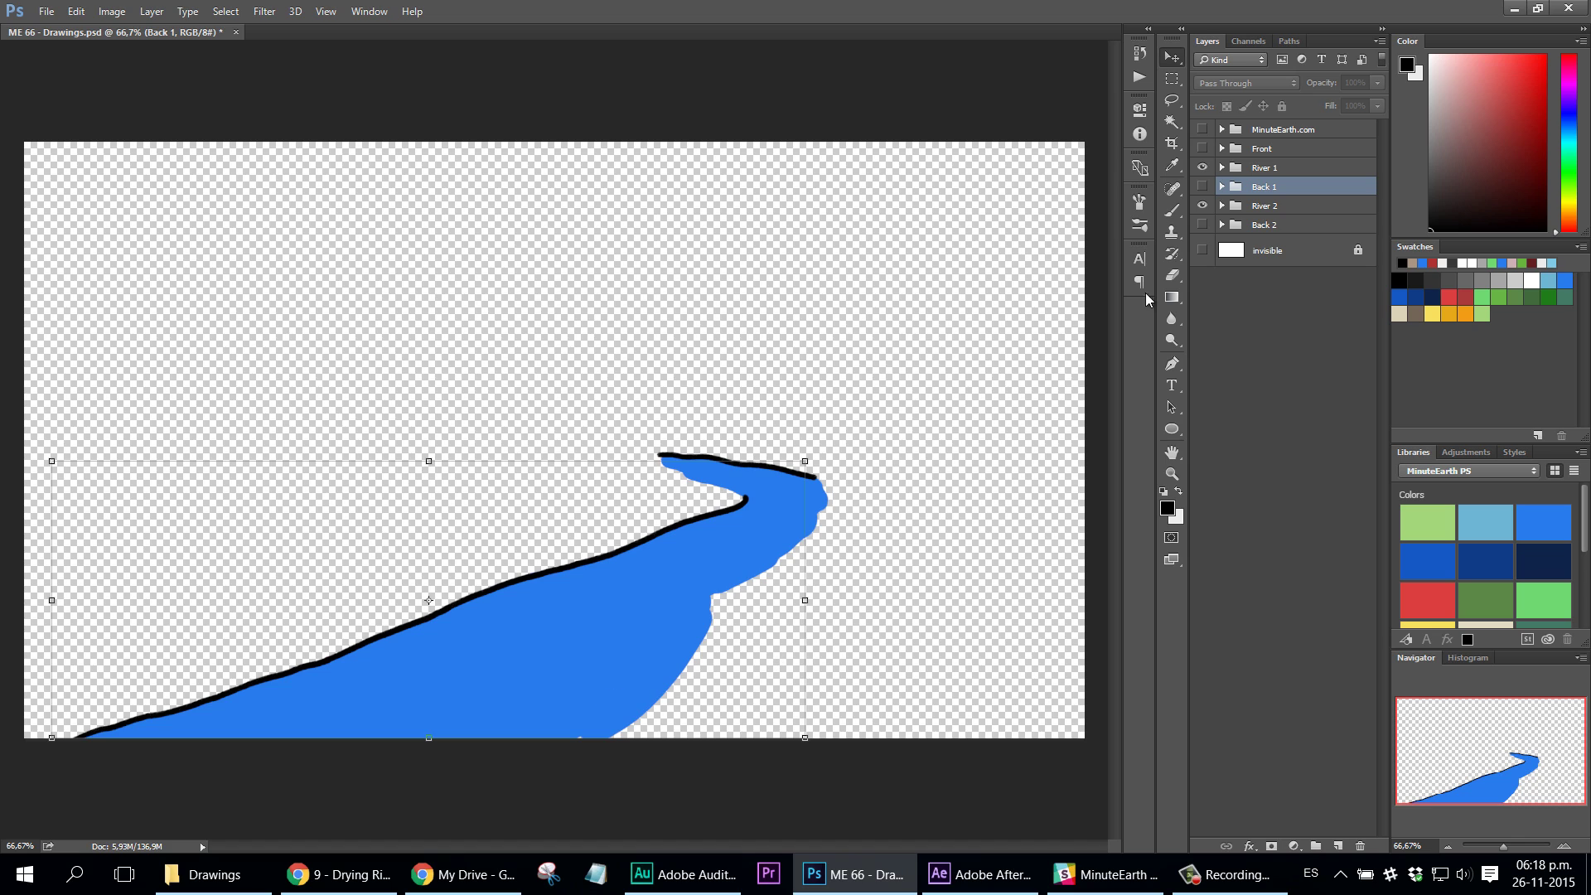
Step: Hide both river groups to view Back 1 alone, and show River 1 over it
click(1202, 167)
click(1202, 206)
click(1202, 186)
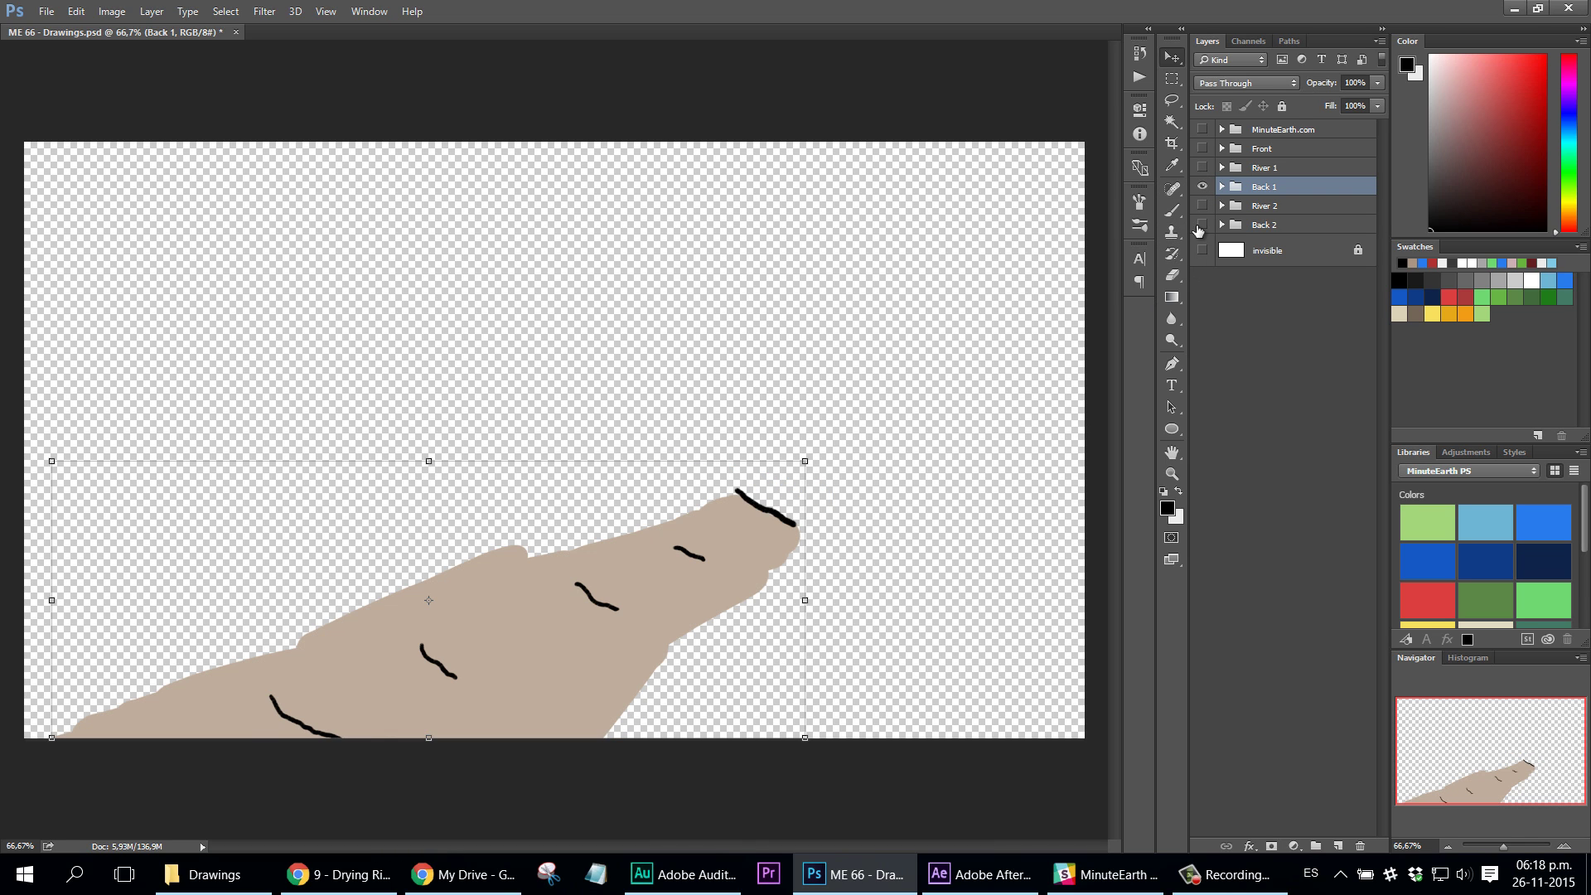
click(1203, 168)
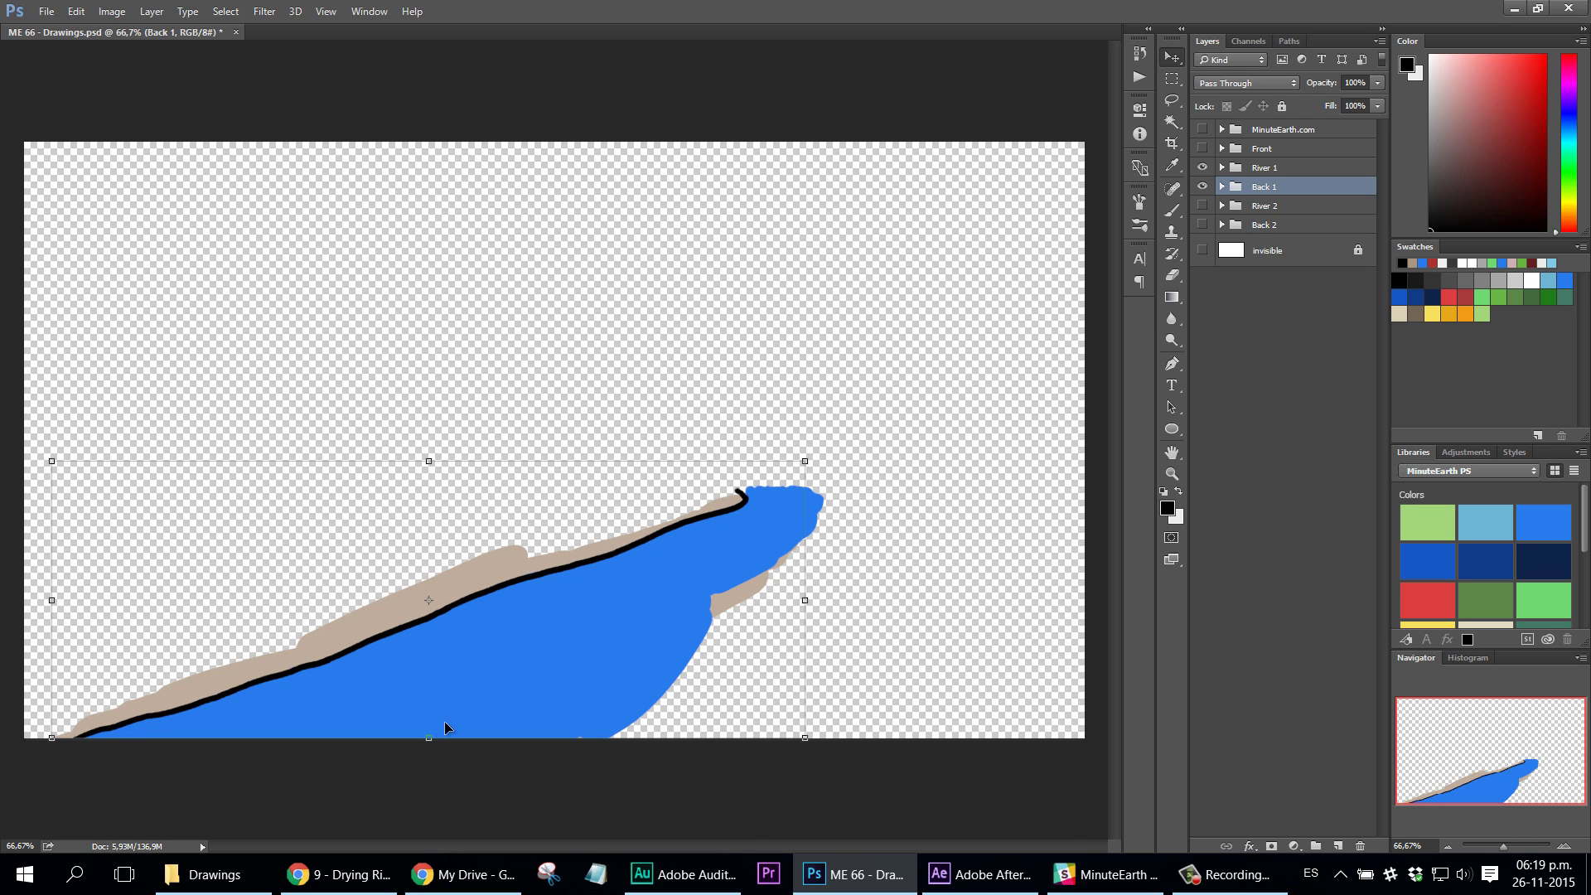
Step: Hide River 1 and Back 1, and show the River 2 group on its own
click(1202, 167)
click(1202, 187)
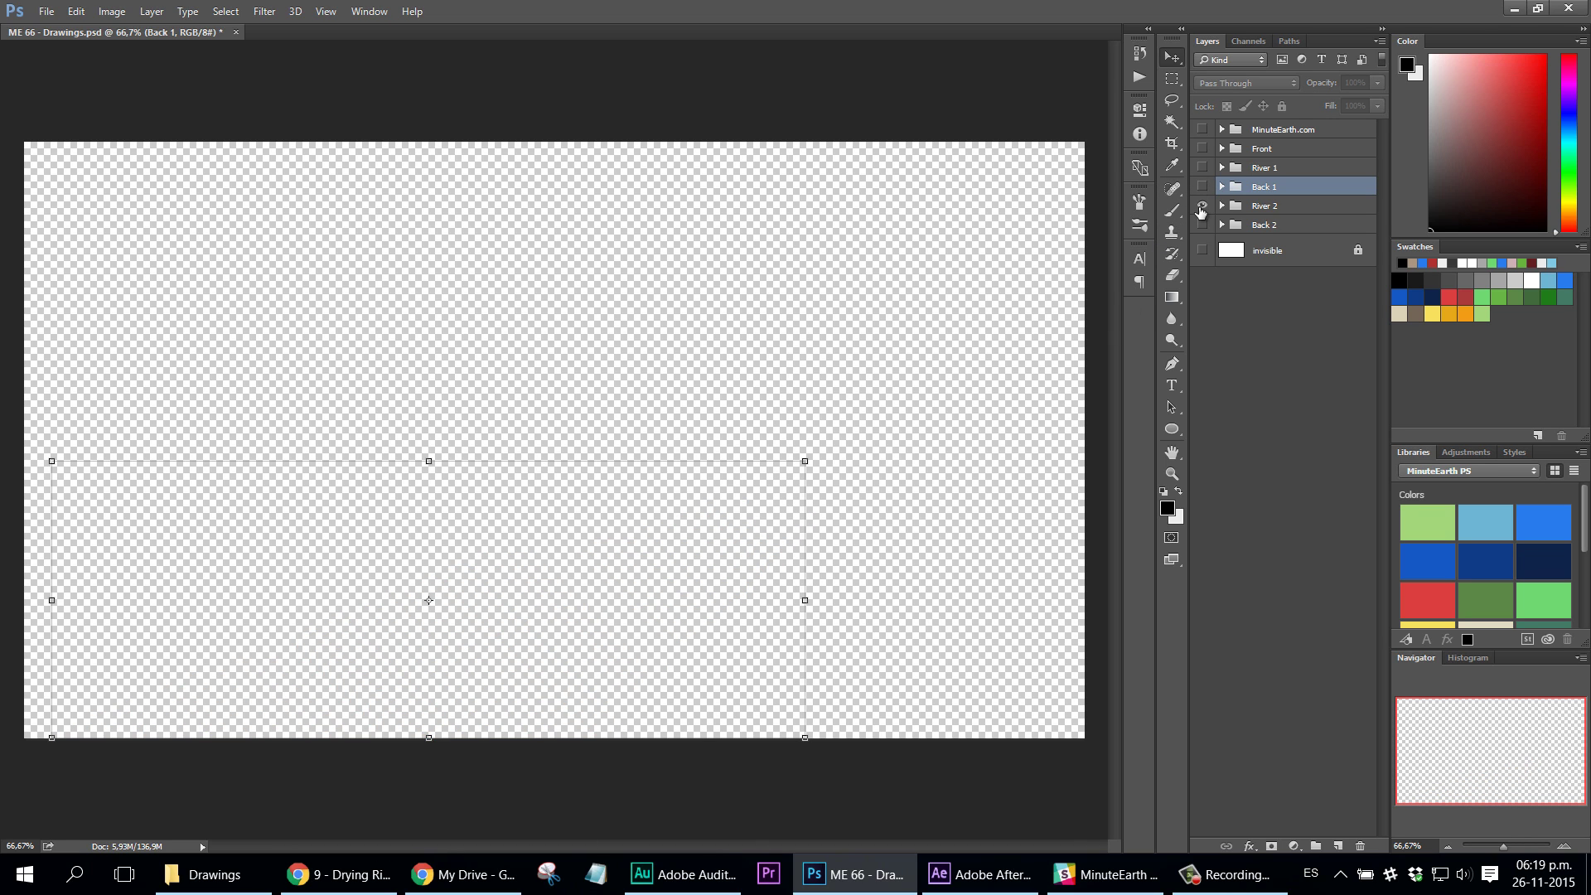
click(1202, 205)
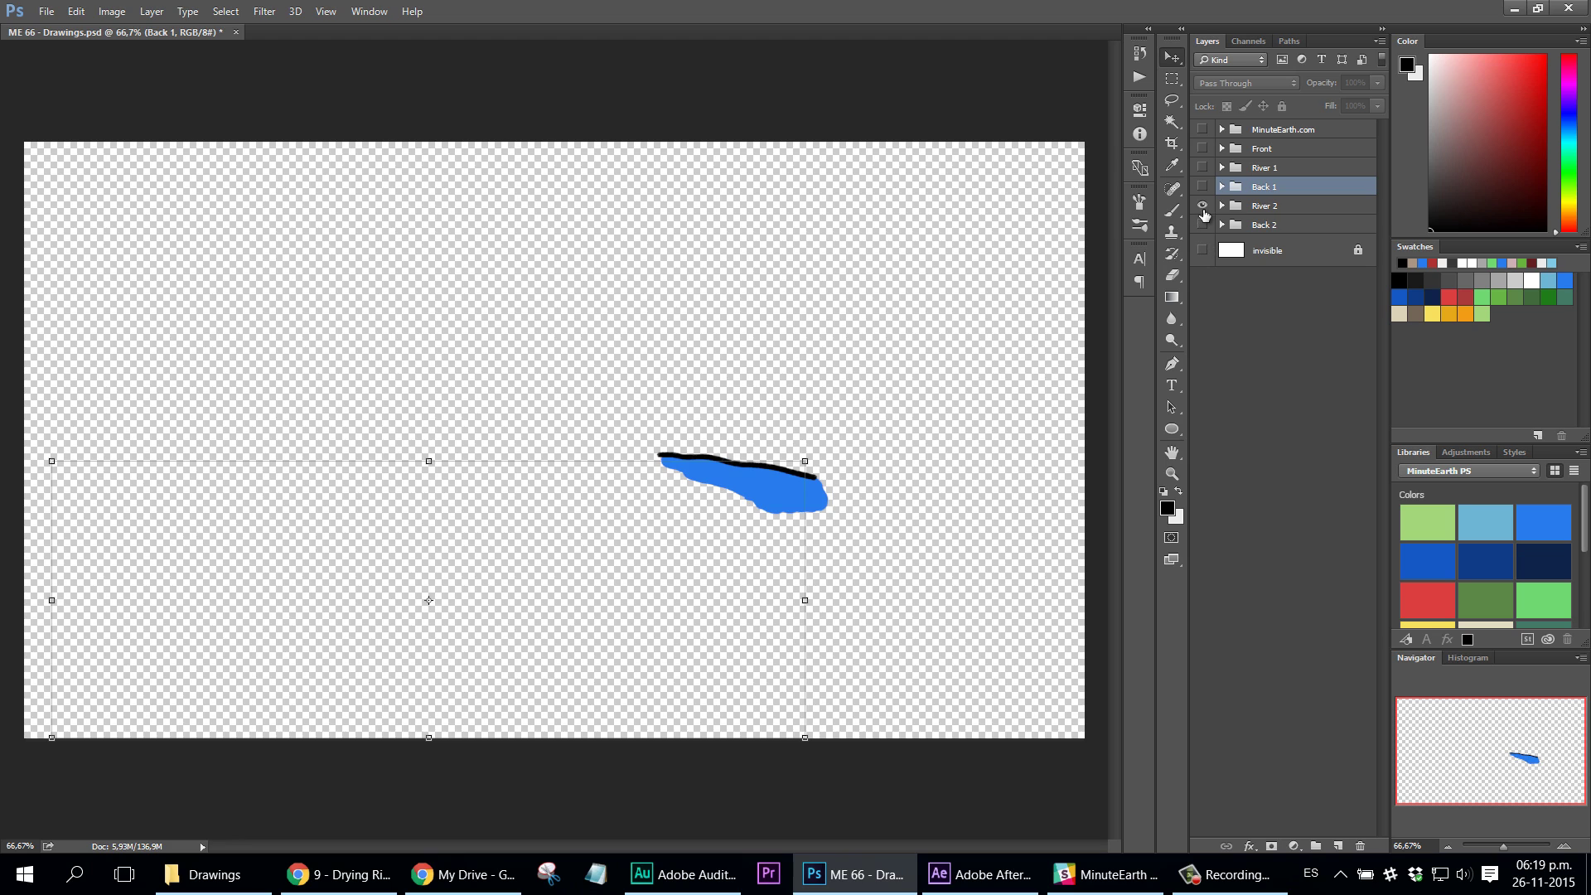
Step: View Back 2 alone and with River 2, and make Back 1, River 1 and Front visible again
click(1202, 205)
click(1202, 225)
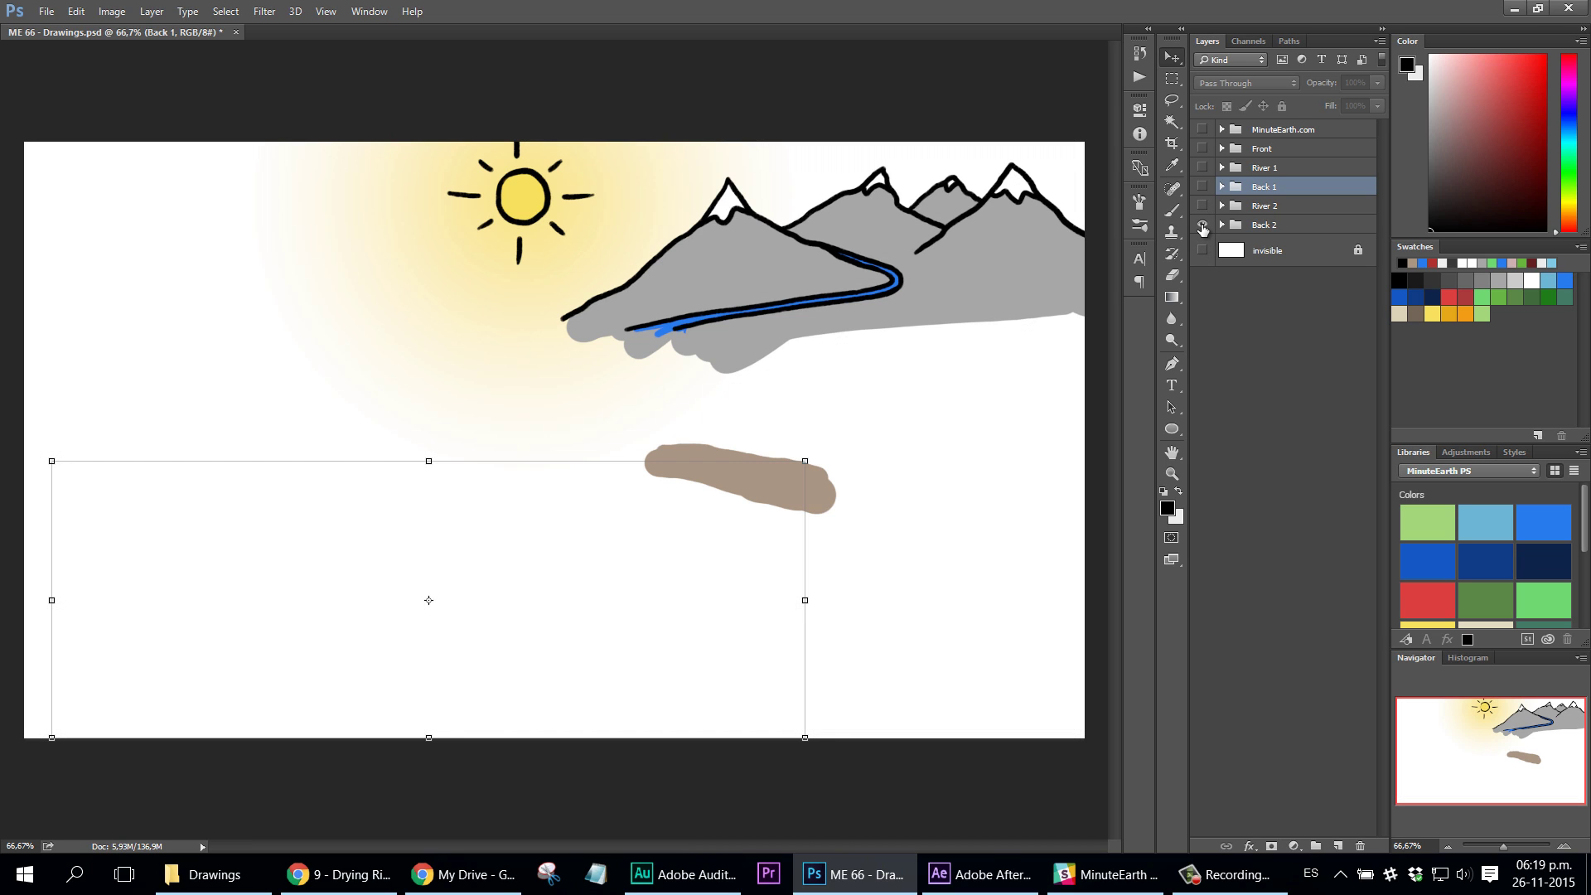
click(1202, 206)
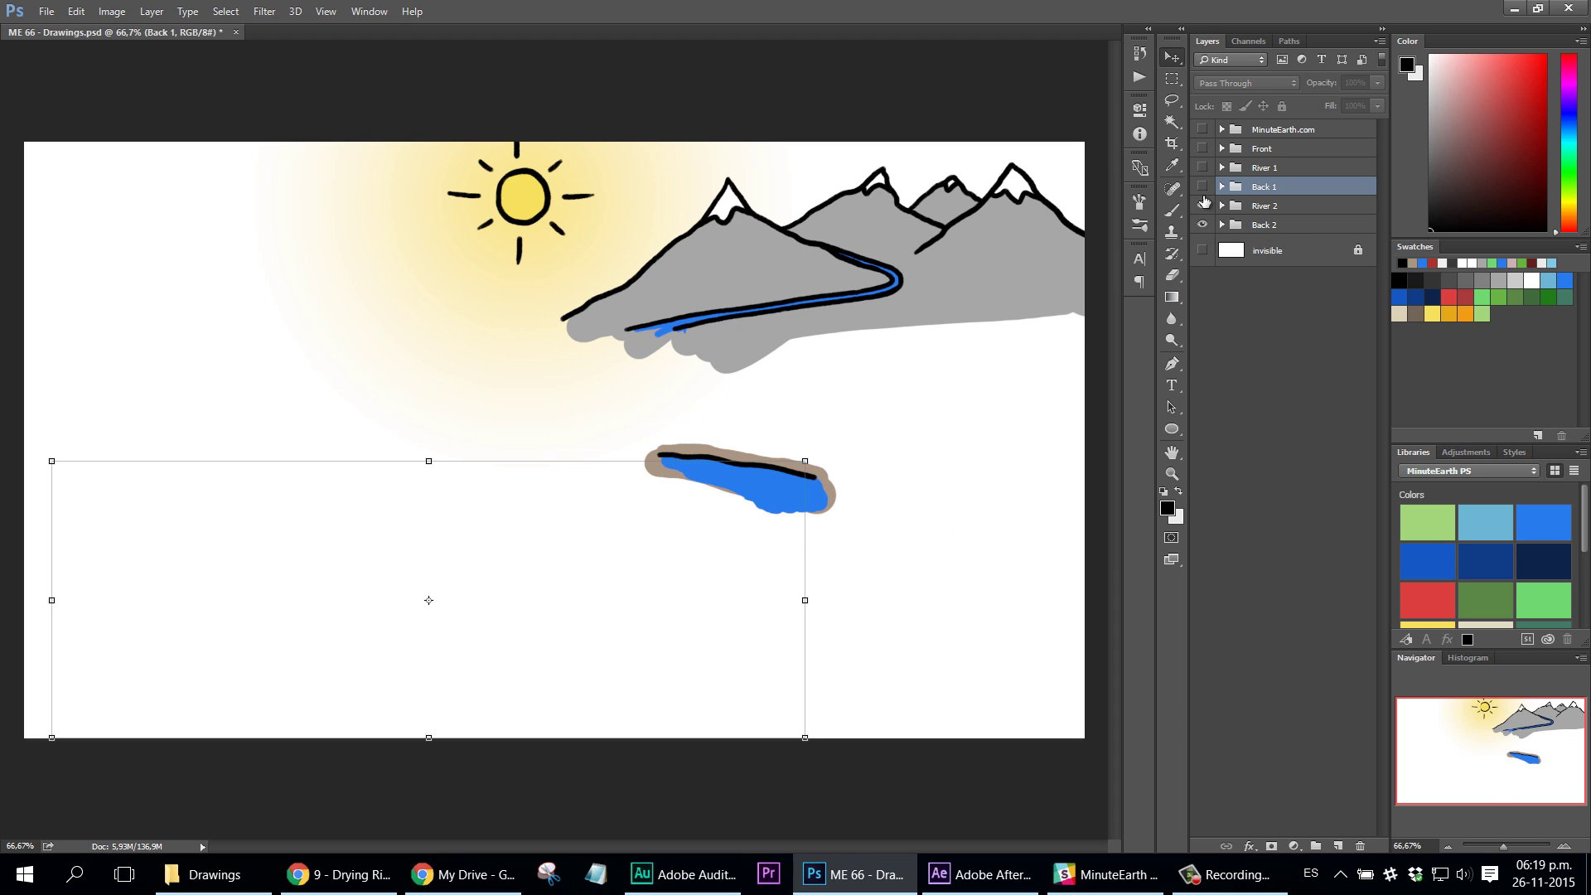
drag(1203, 201, 1202, 148)
Step: Try moving the River 1 and River 2 groups separately down over the riverbed, returning each to its original place
click(631, 623)
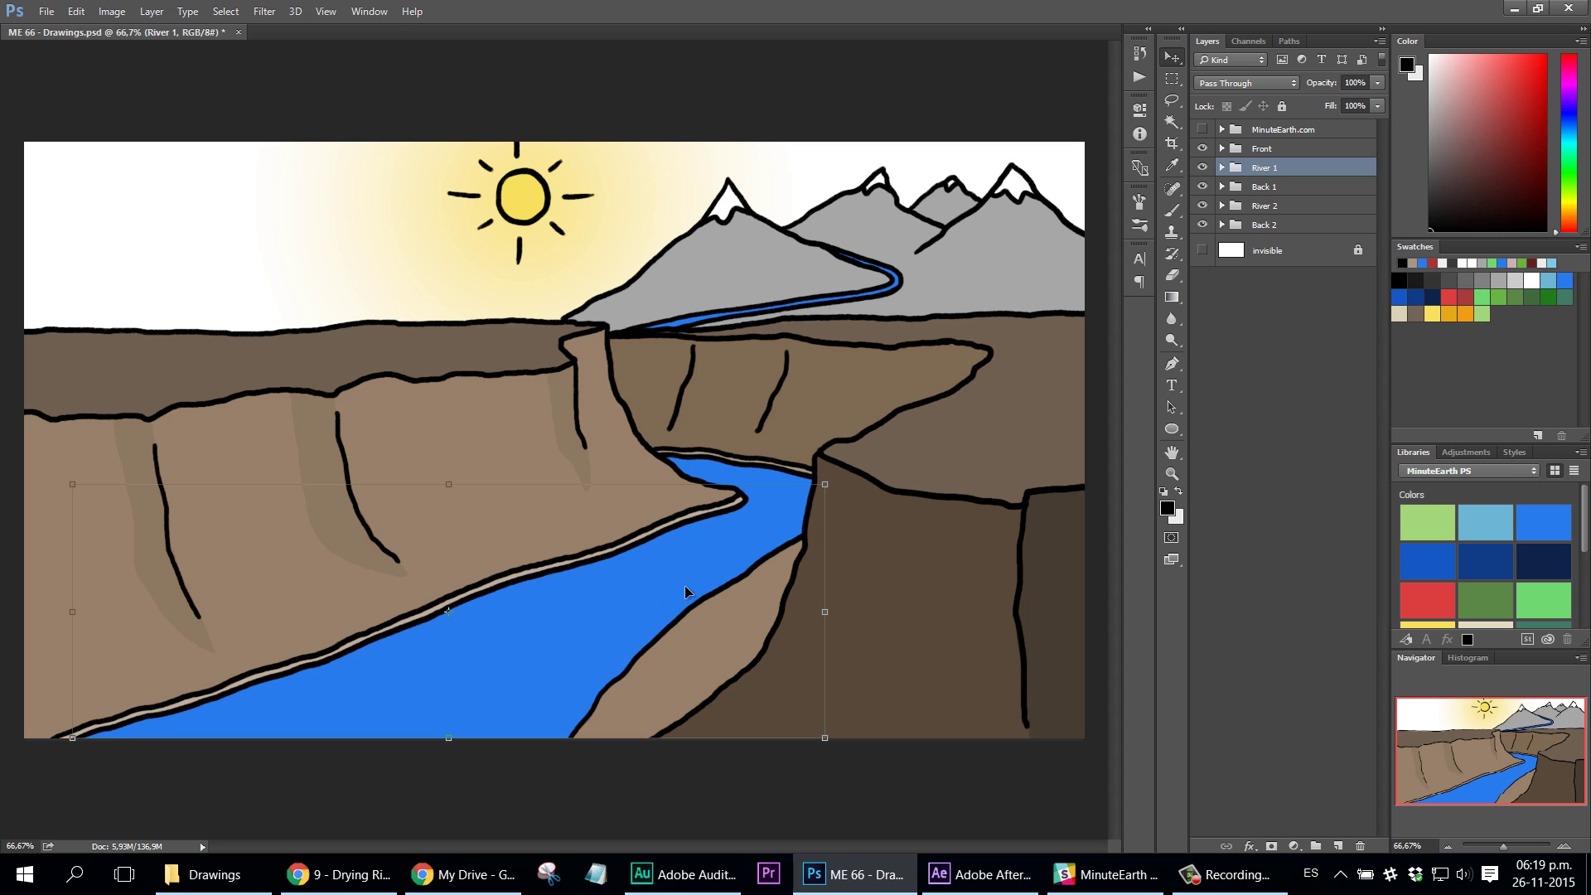
mouse_move(641, 604)
mouse_down()
mouse_move(640, 647)
mouse_move(643, 609)
mouse_move(688, 629)
mouse_move(645, 609)
mouse_up()
click(1261, 207)
ctrl+click(751, 483)
click(1264, 207)
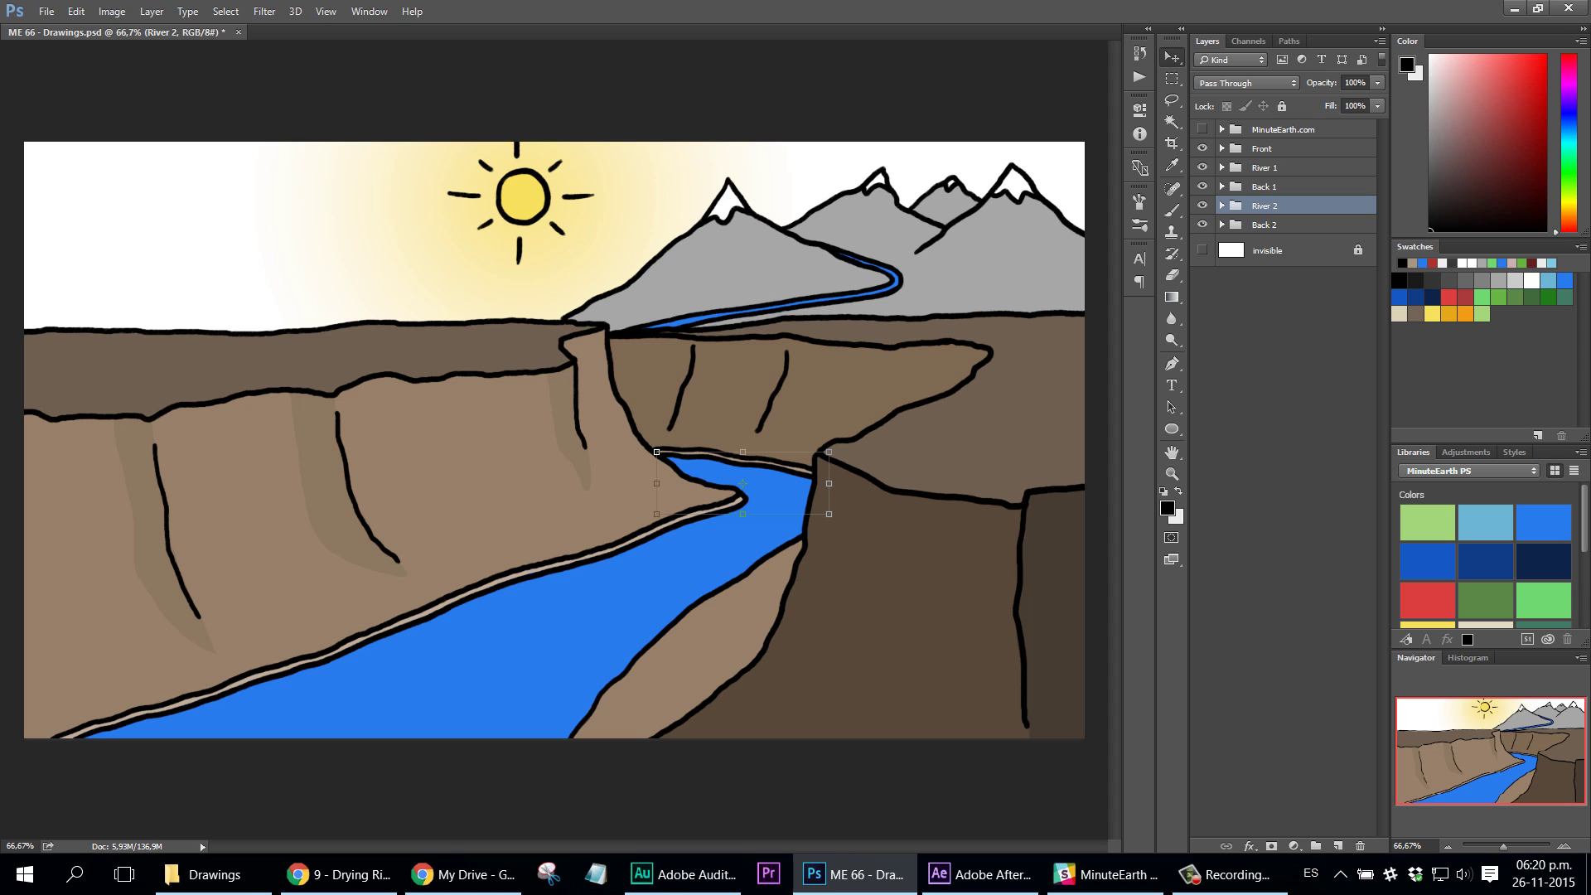
mouse_move(778, 494)
mouse_down()
mouse_move(772, 514)
mouse_move(777, 490)
mouse_up()
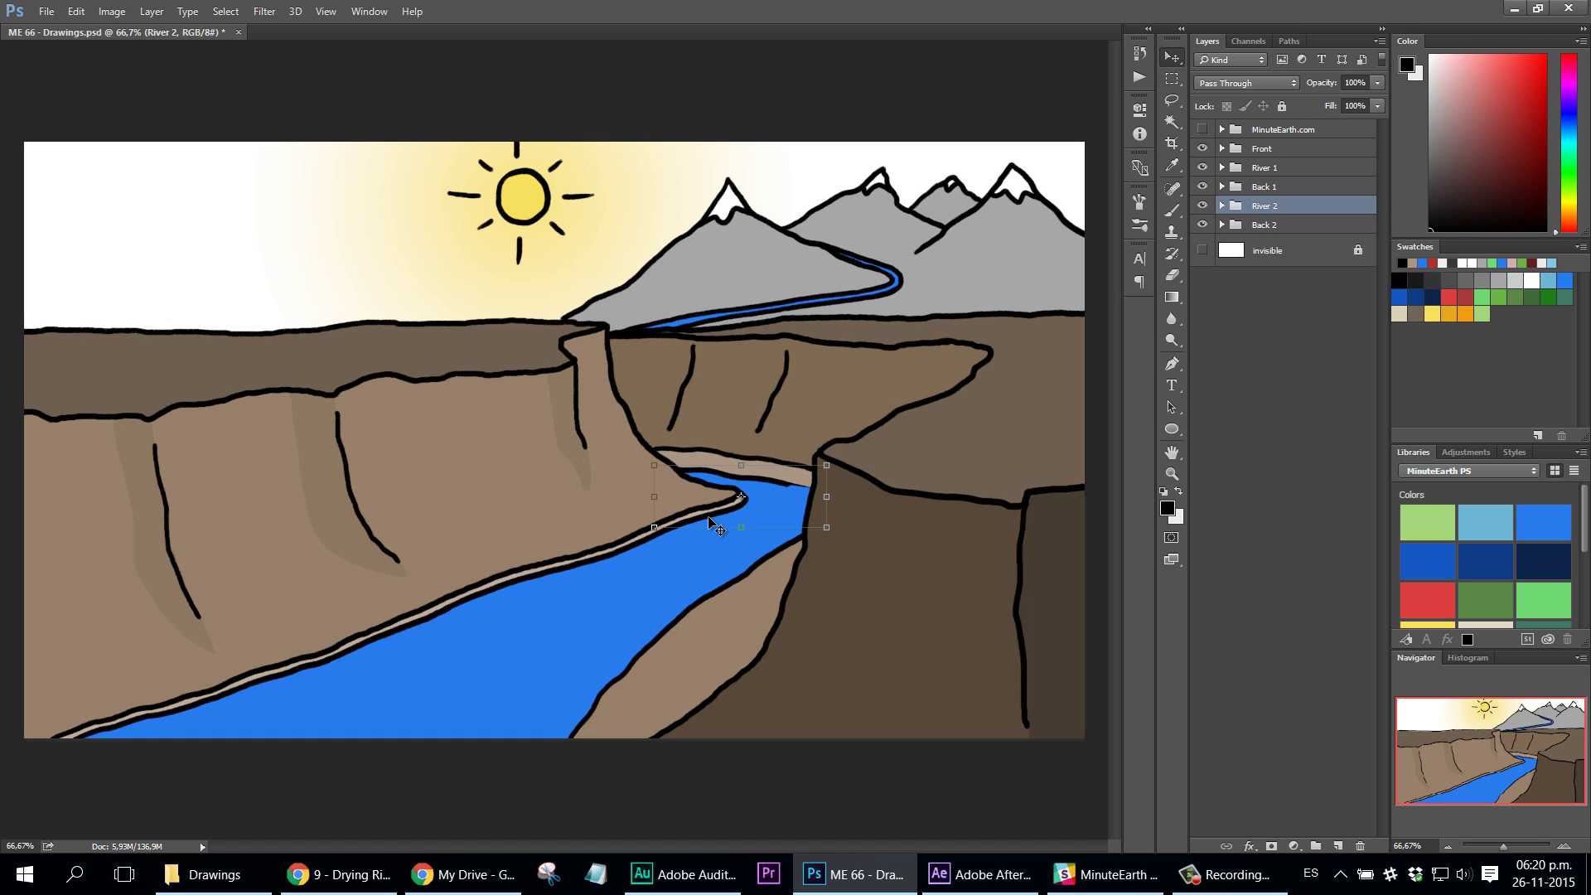
drag(701, 577, 703, 563)
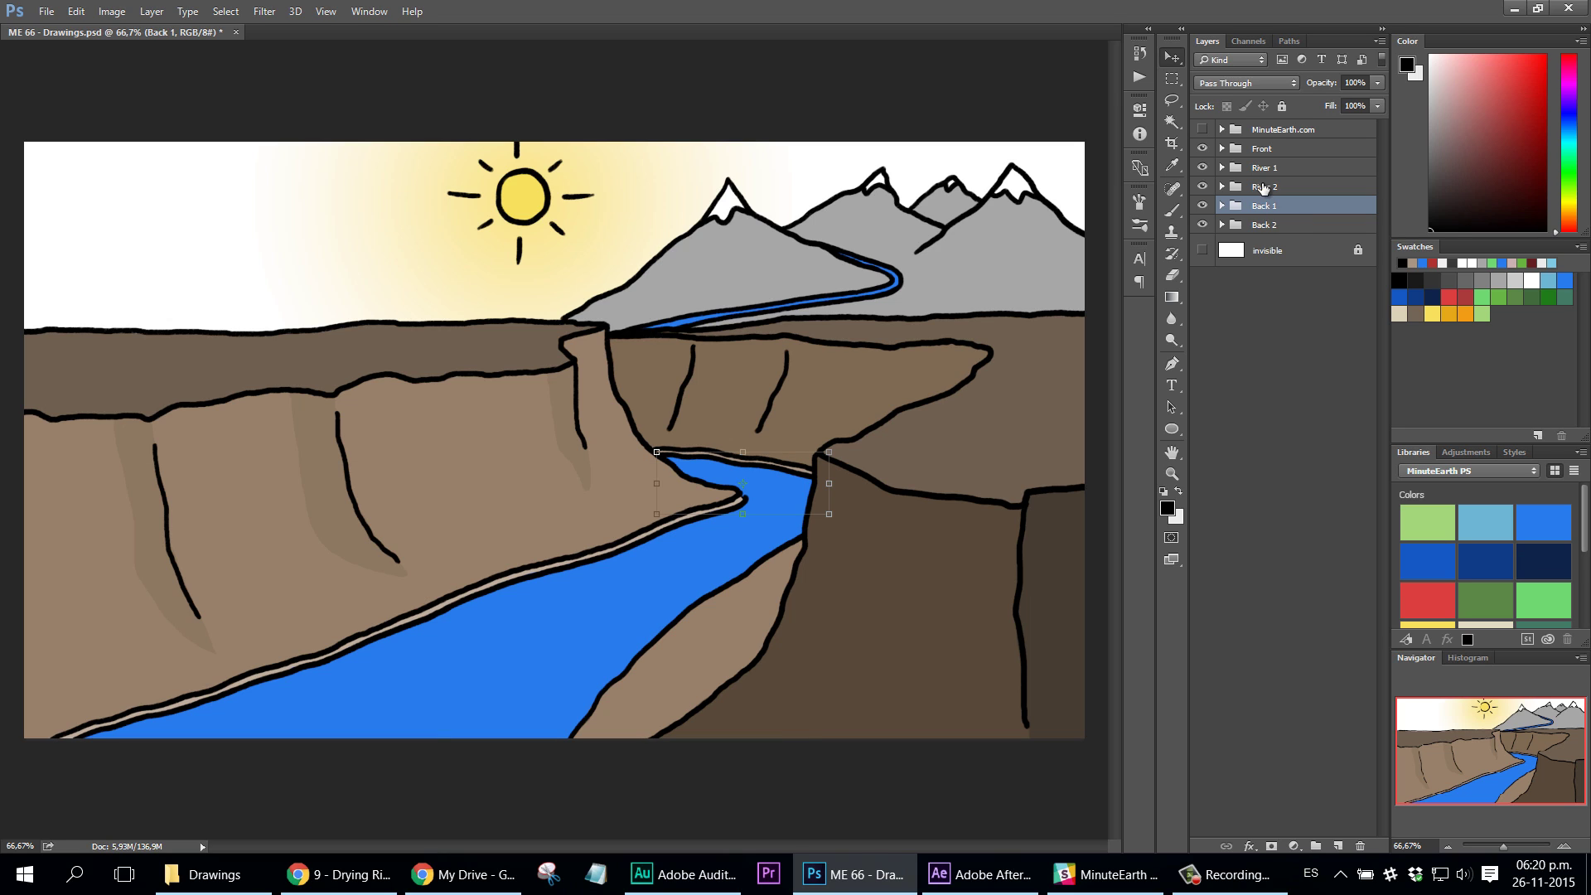
Step: Try placing River 2 above Back 1 in the layer order and moving both river groups down together, undoing both changes
key(ctrl+bracketright)
key(alt+shift+bracketright)
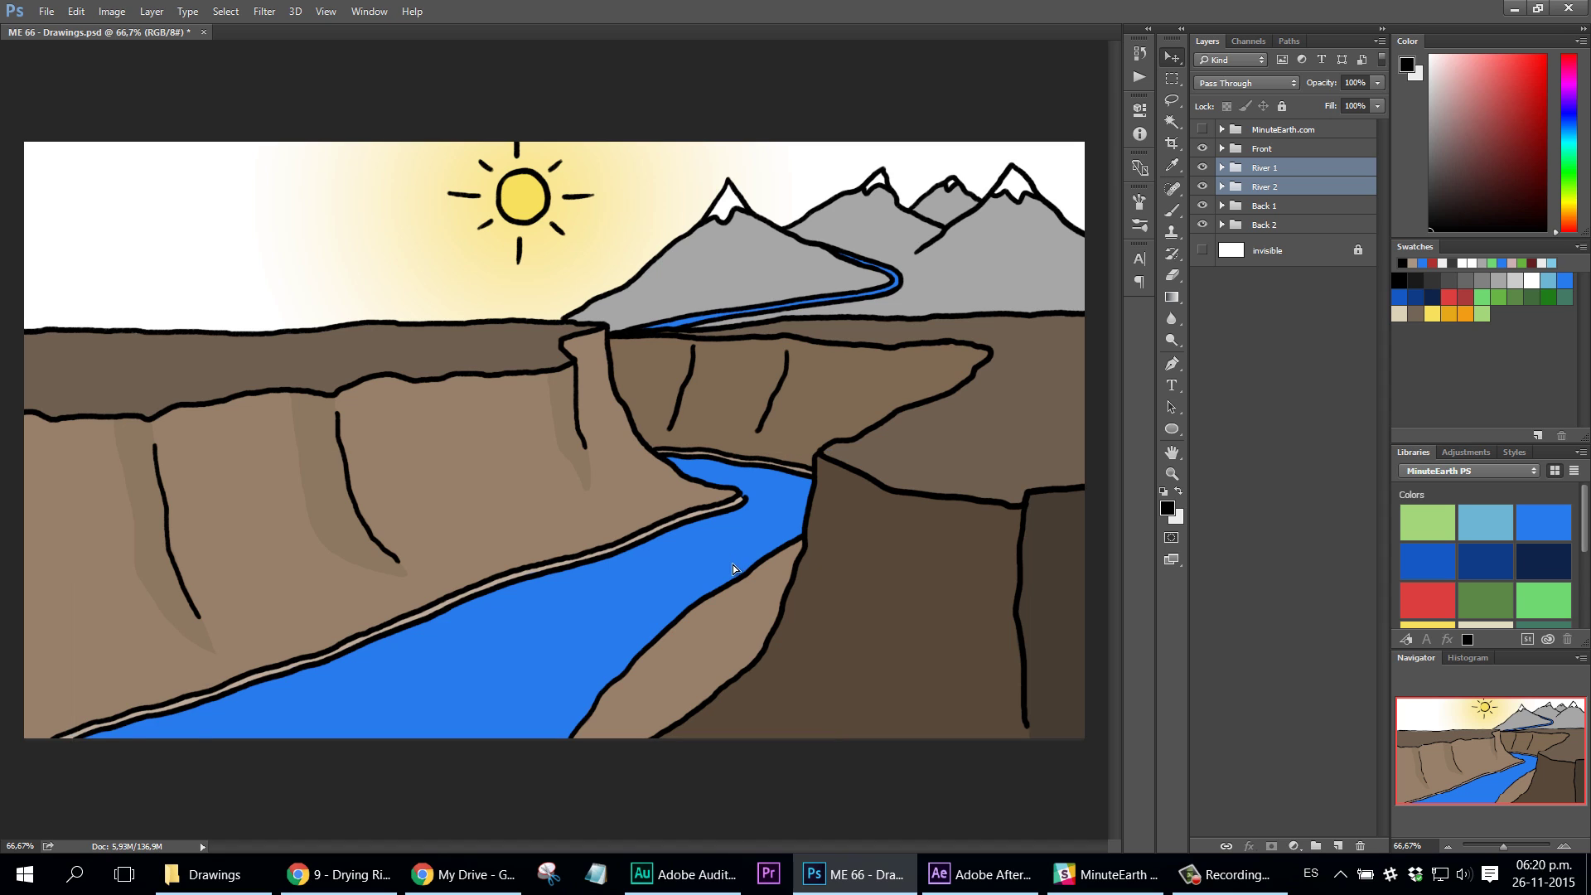
drag(735, 565, 731, 640)
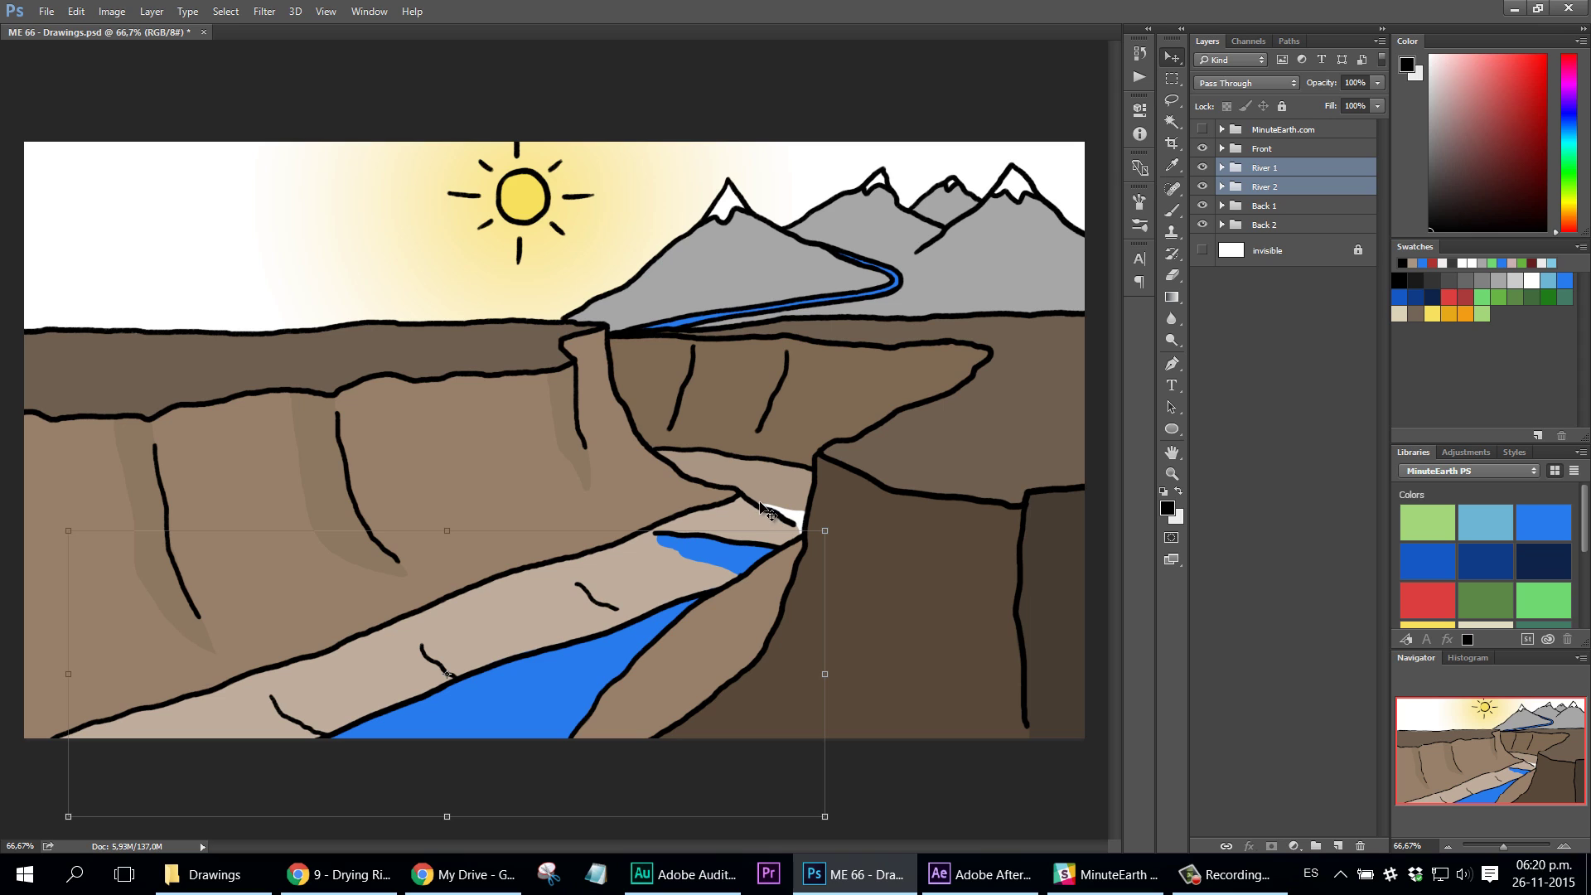
key(ctrl+alt+z)
key(ctrl+alt+z)
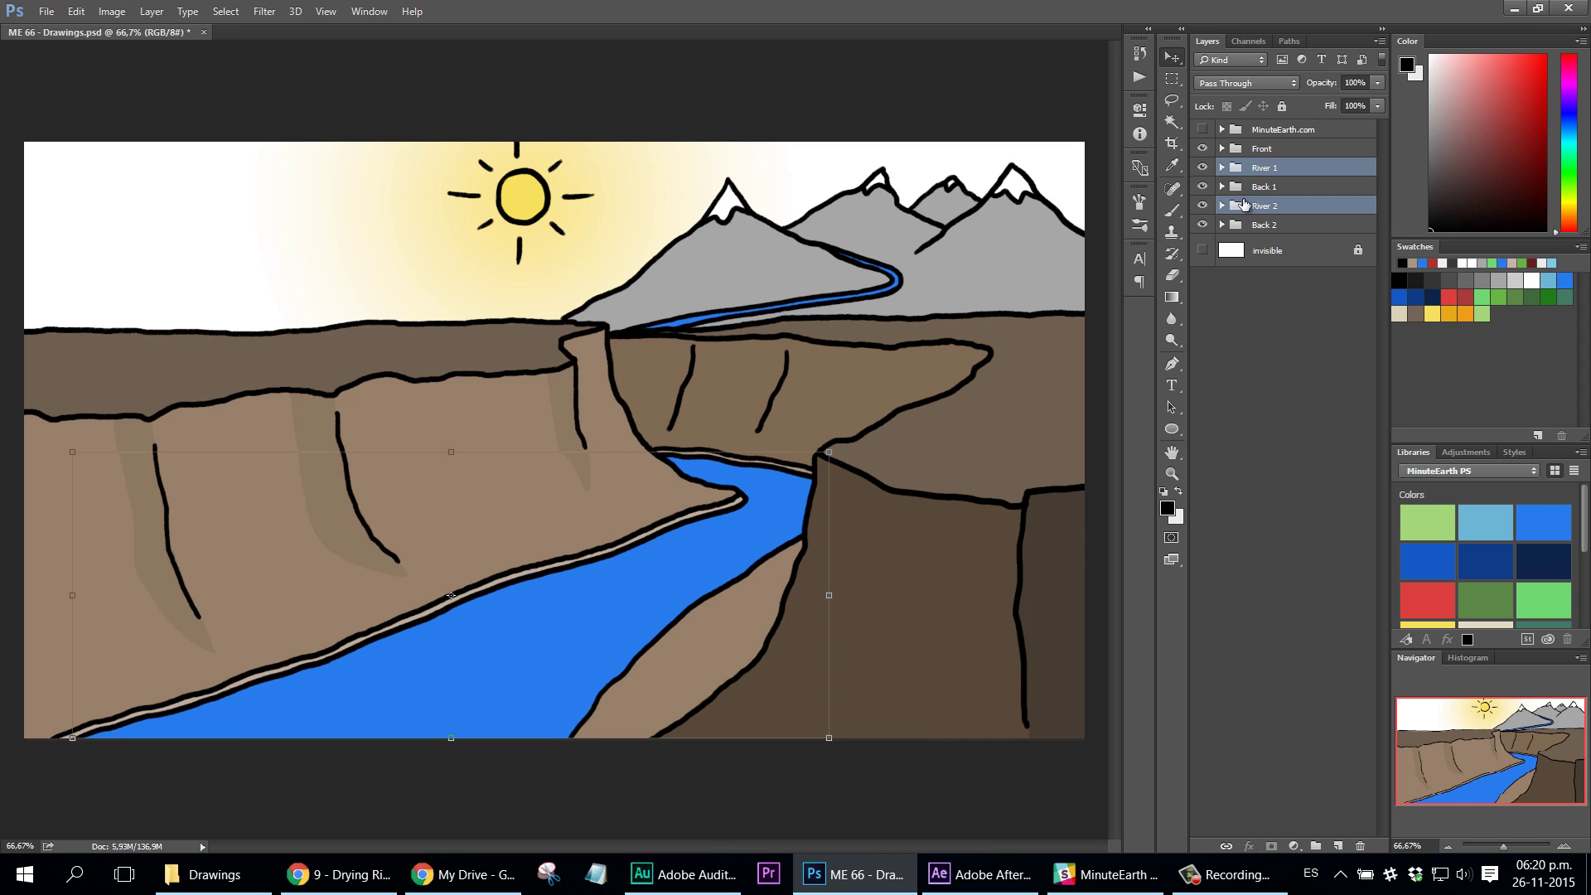
Step: Select the Back 1 group and isolate it by hiding River 2, Back 2, River 1 and Front
click(1270, 207)
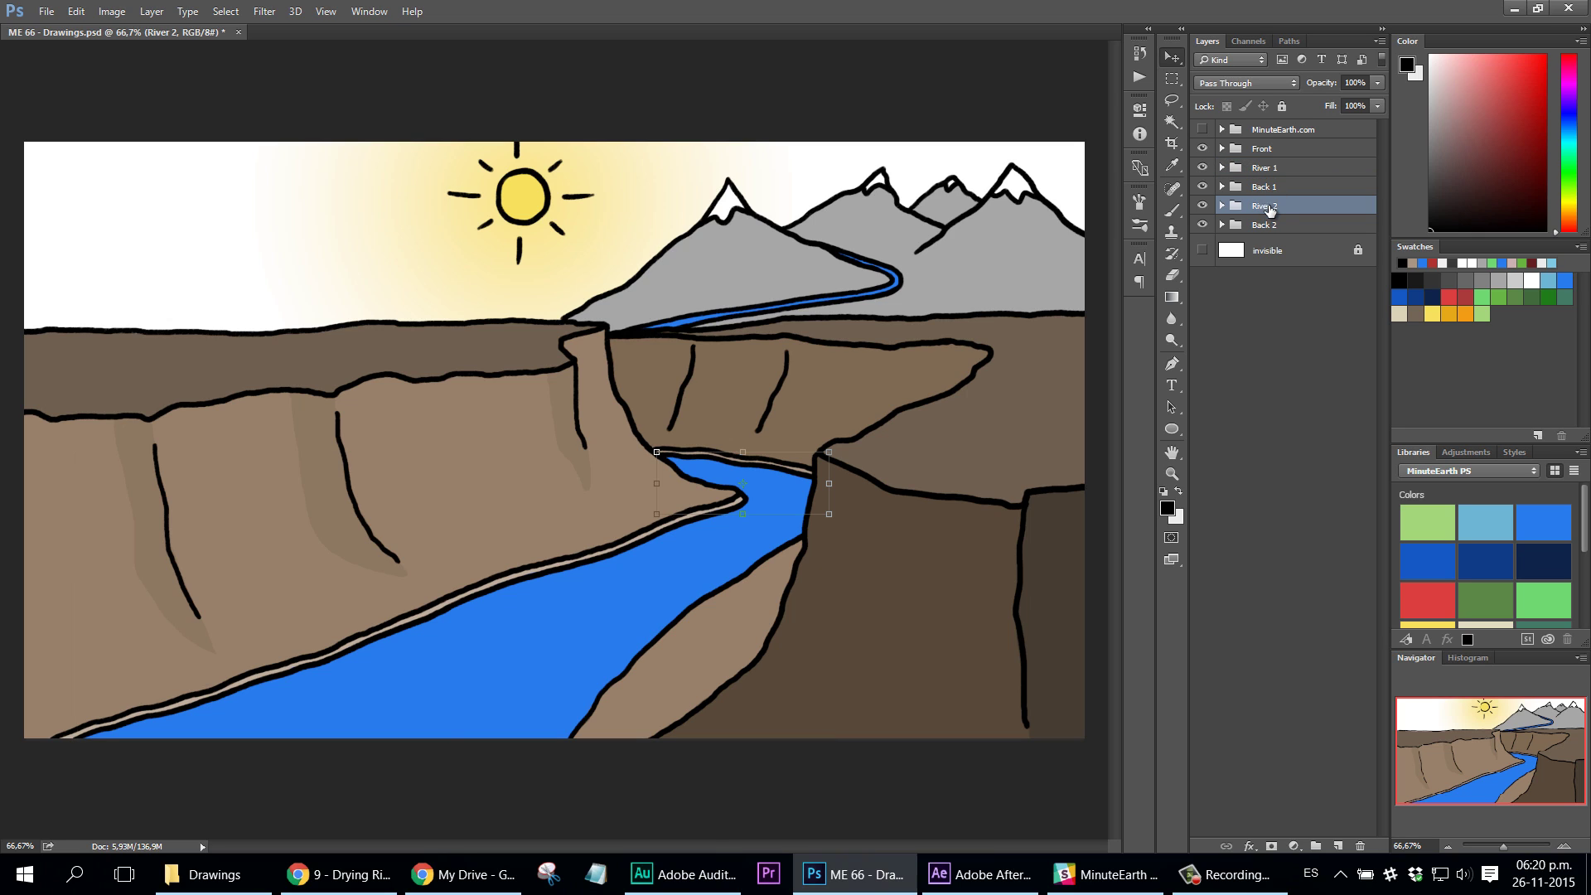
ctrl+click(1263, 170)
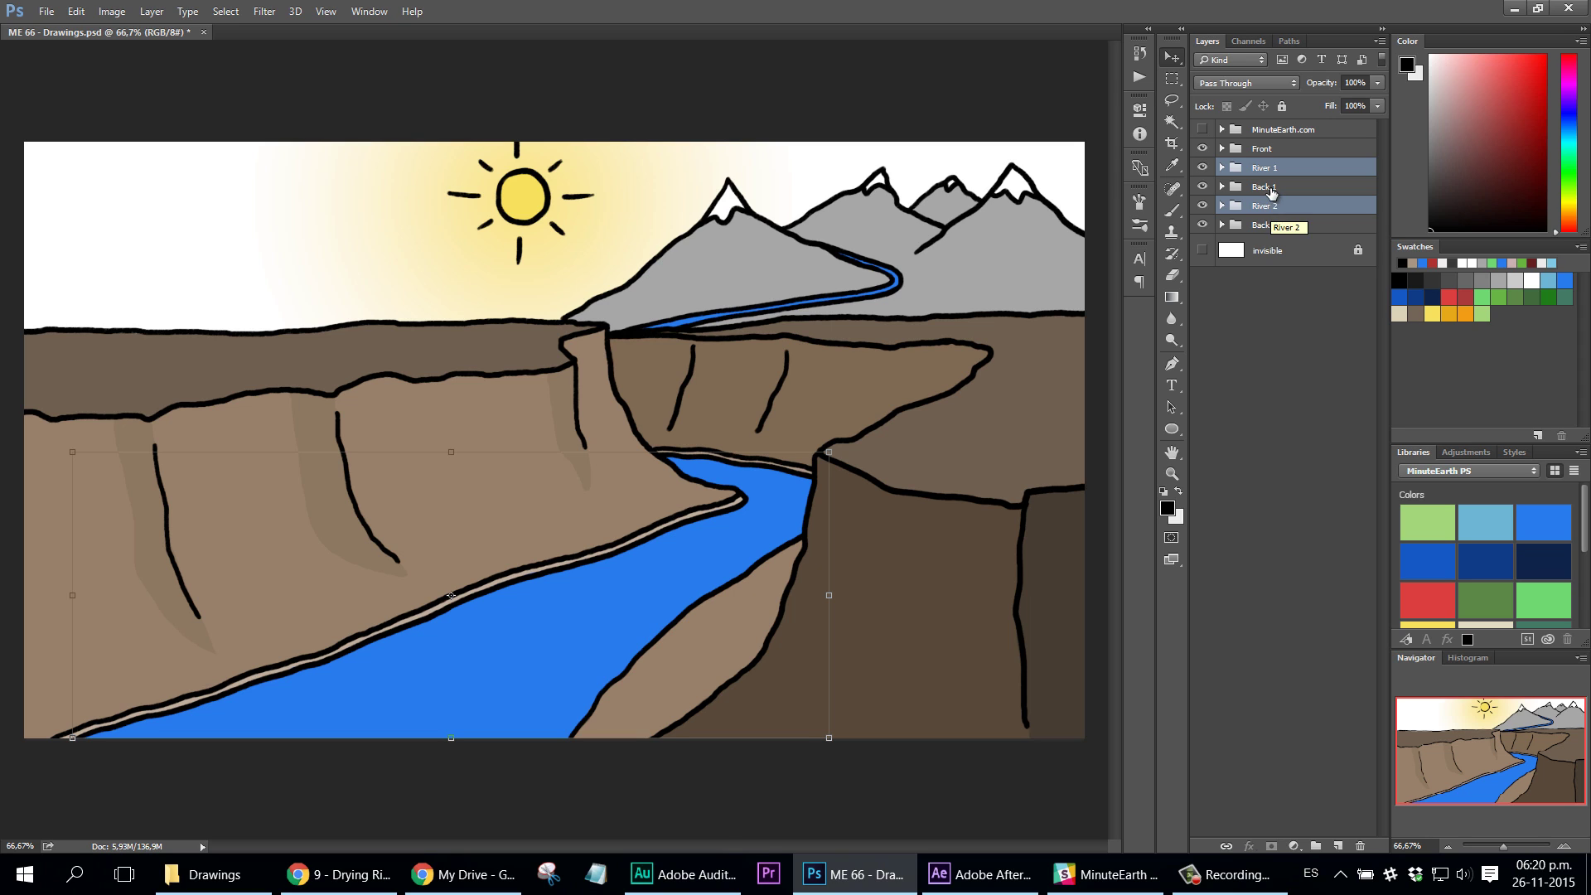
click(1267, 188)
drag(1202, 206, 1202, 224)
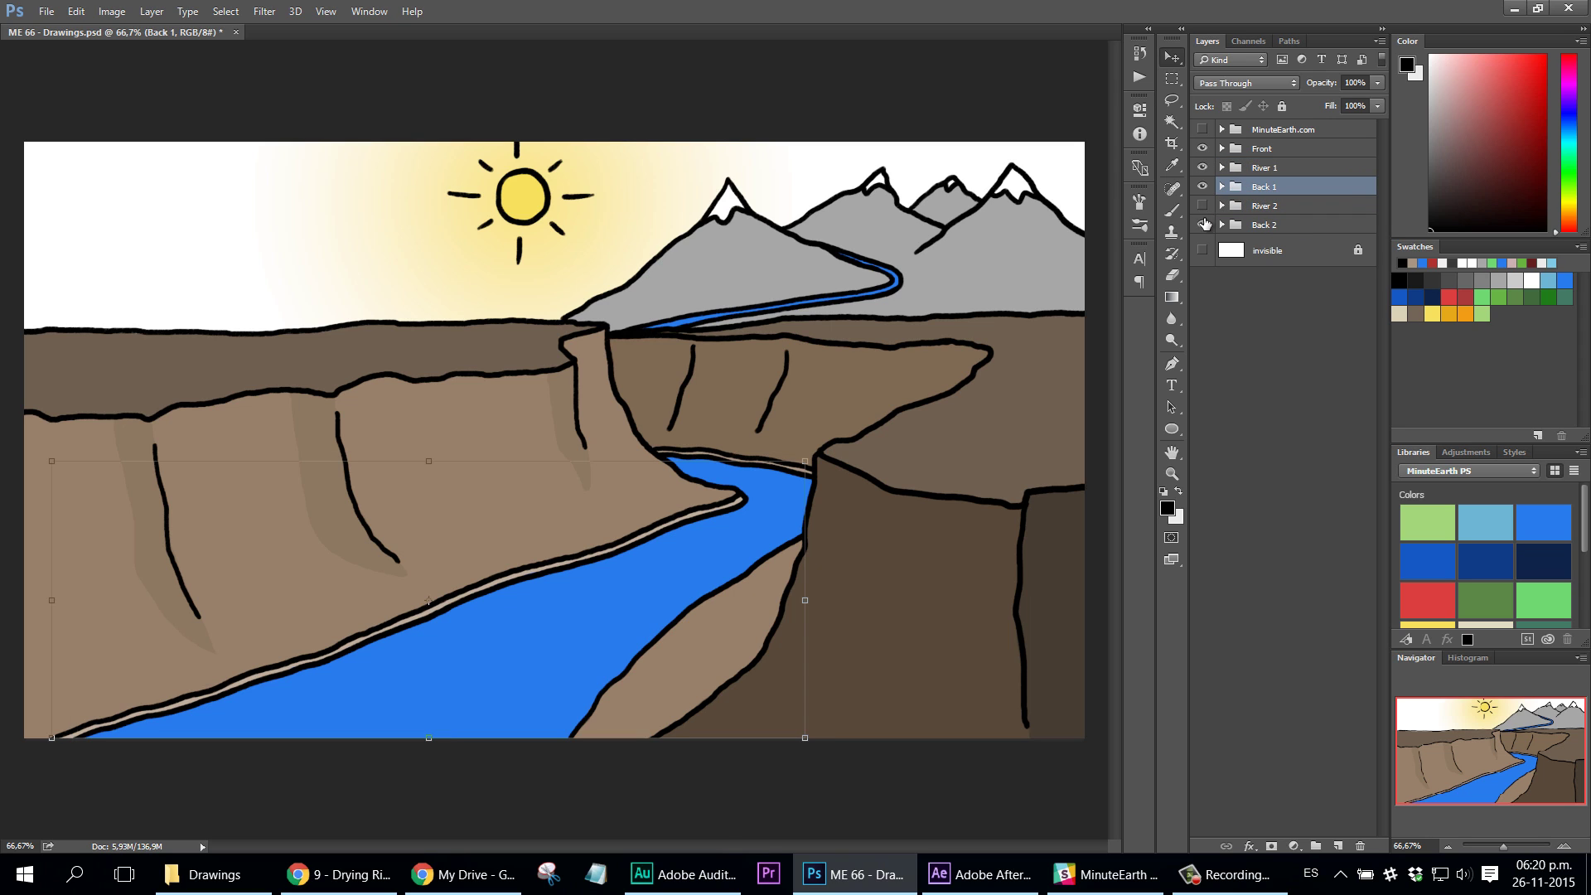
drag(1202, 167, 1202, 148)
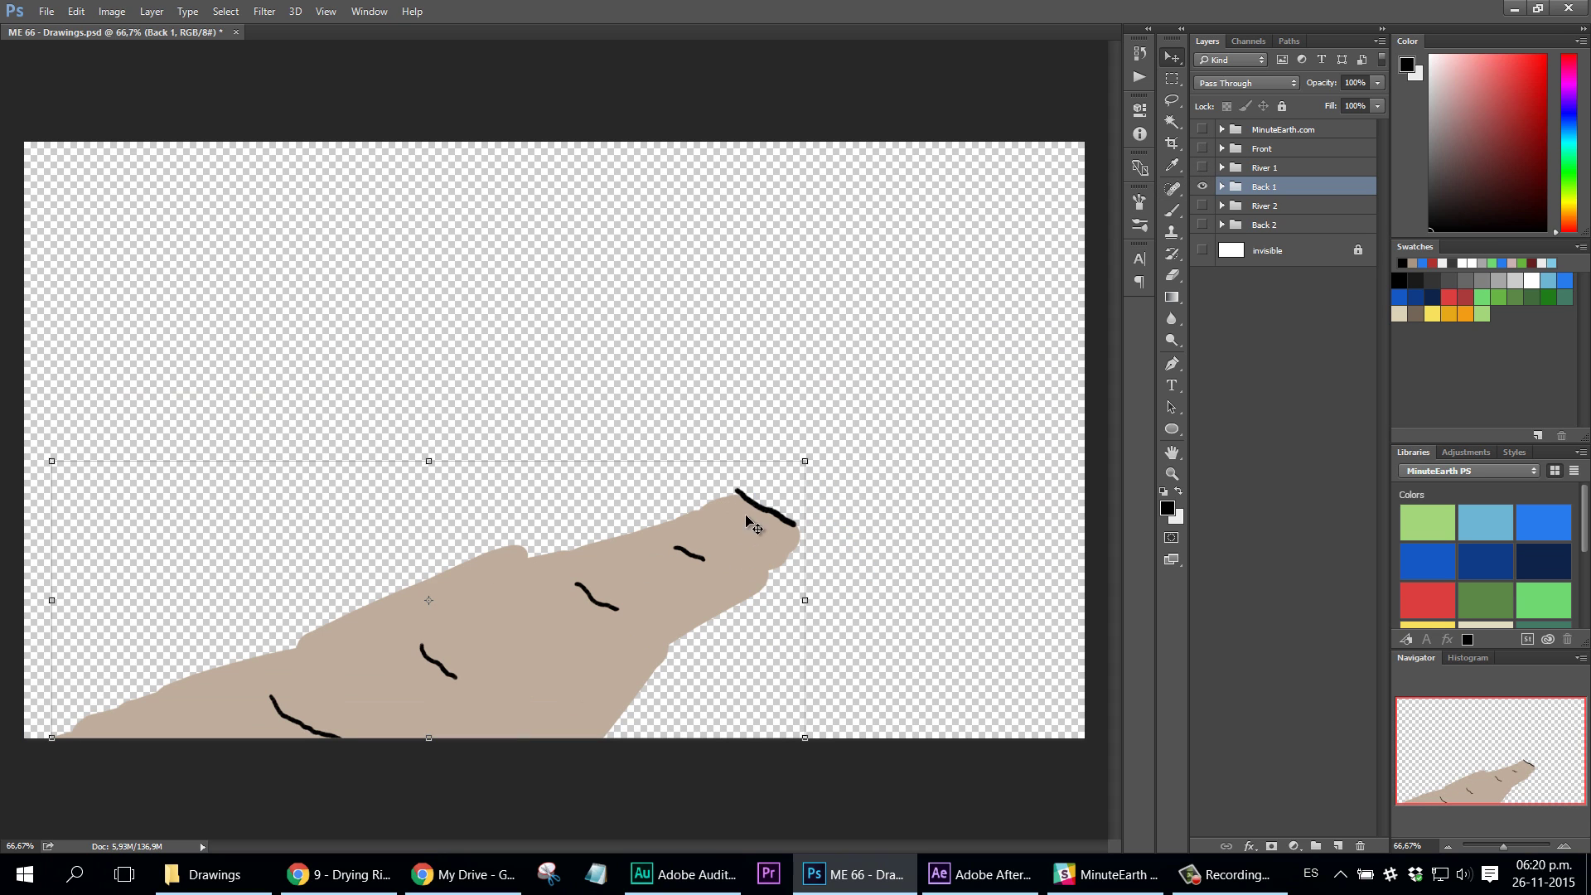
Step: Show River 2 behind Back 1 and try moving it slightly to the left, undoing the move
click(1202, 206)
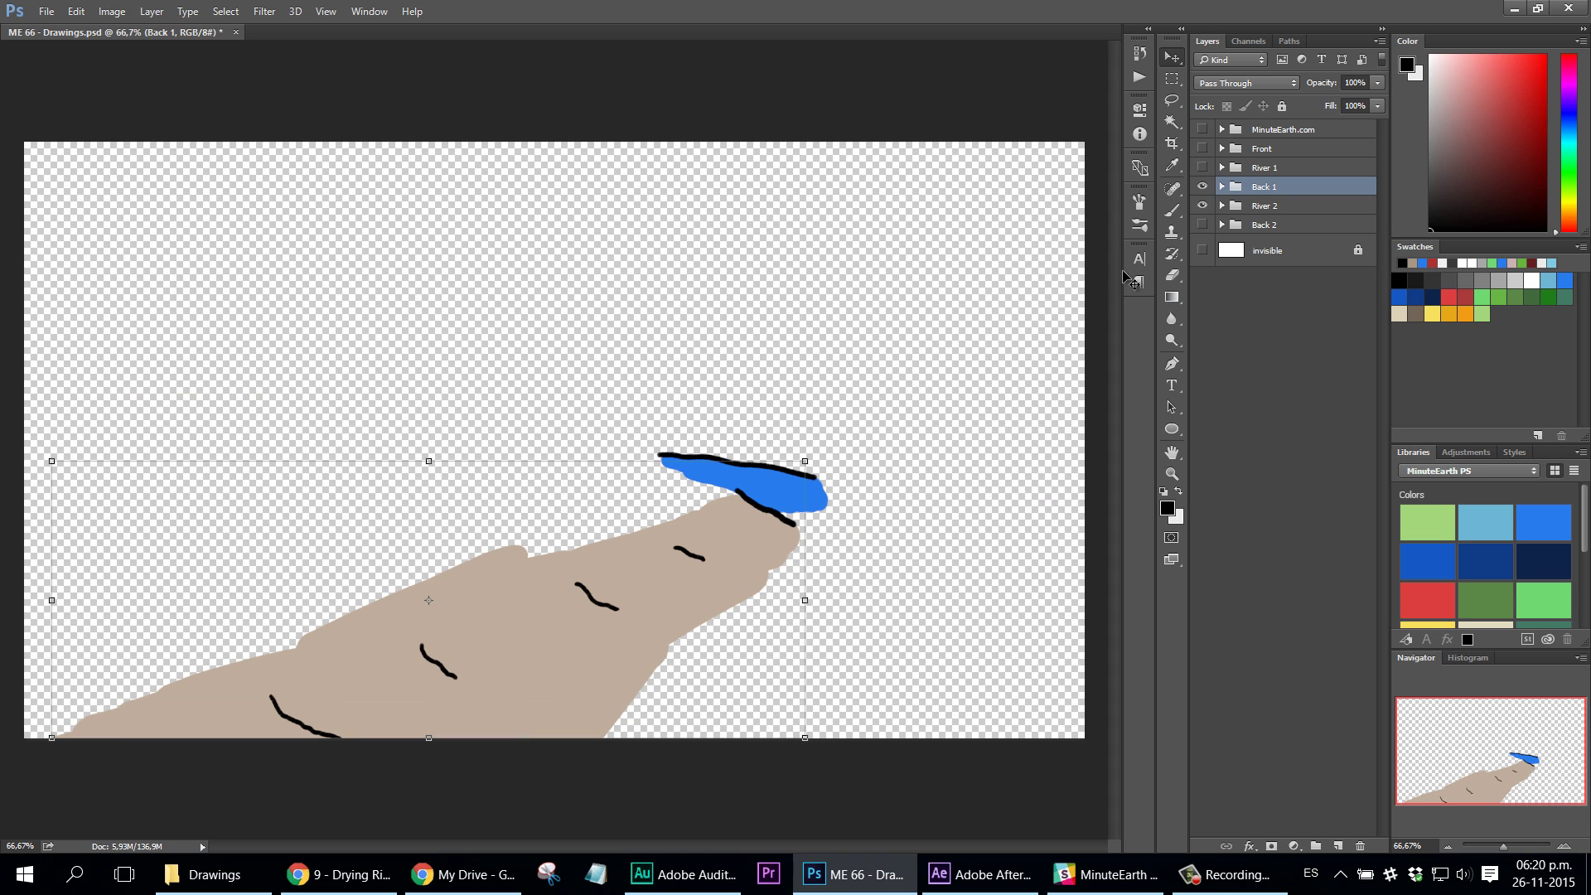
click(1268, 207)
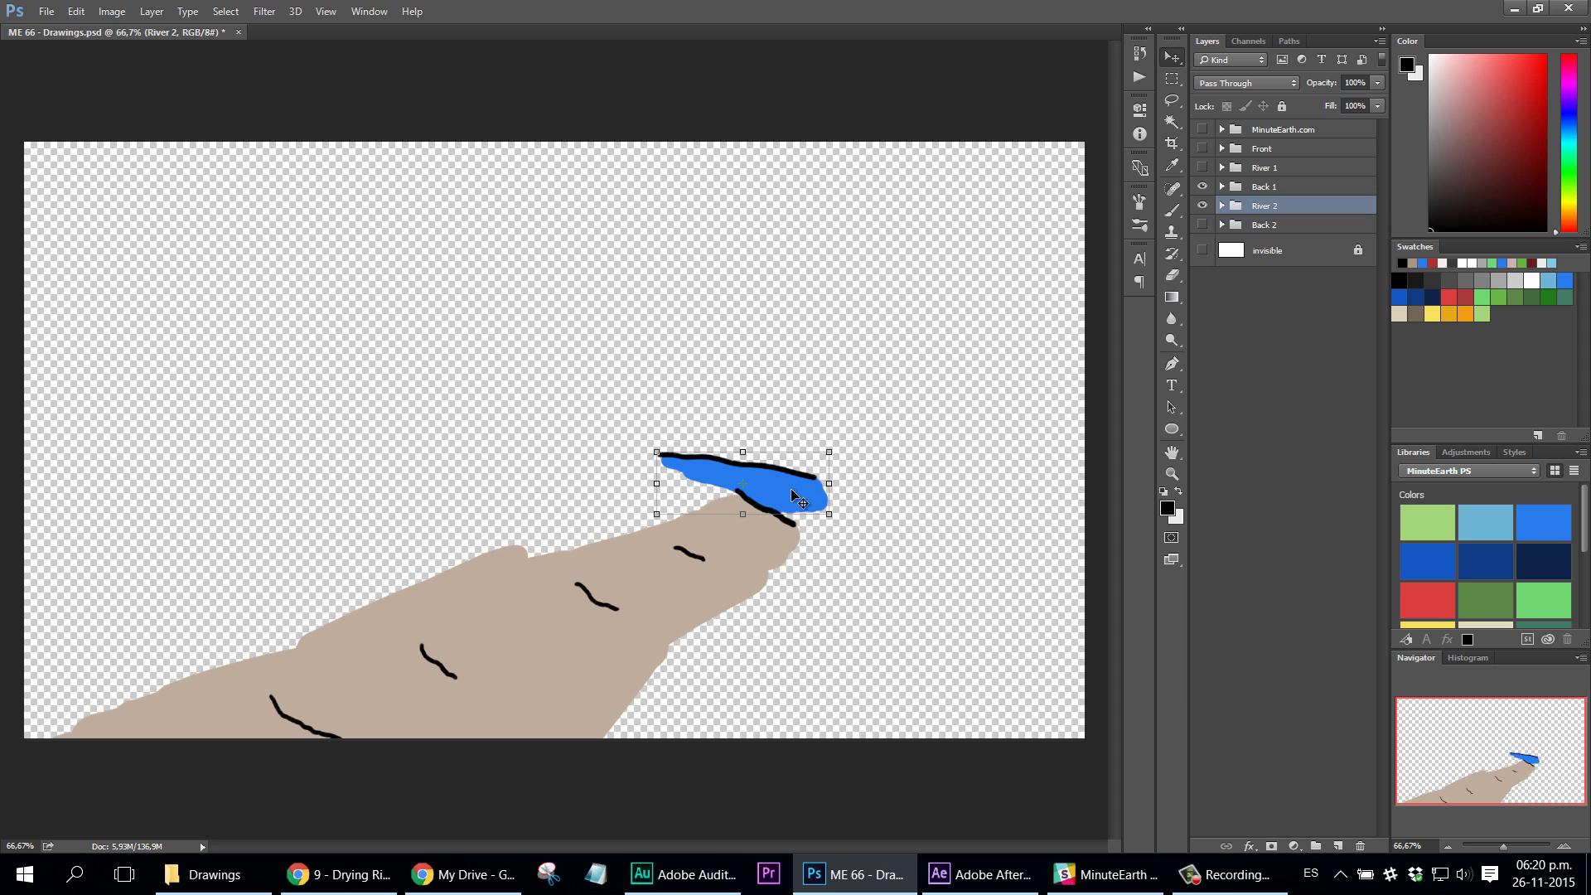
mouse_move(791, 489)
mouse_down()
mouse_move(785, 530)
mouse_move(775, 489)
mouse_up()
key(ctrl+z)
Step: Make the Front, River 1 and Back 2 groups visible again, keeping River 2 in its original position
click(1202, 149)
key(ctrl+z)
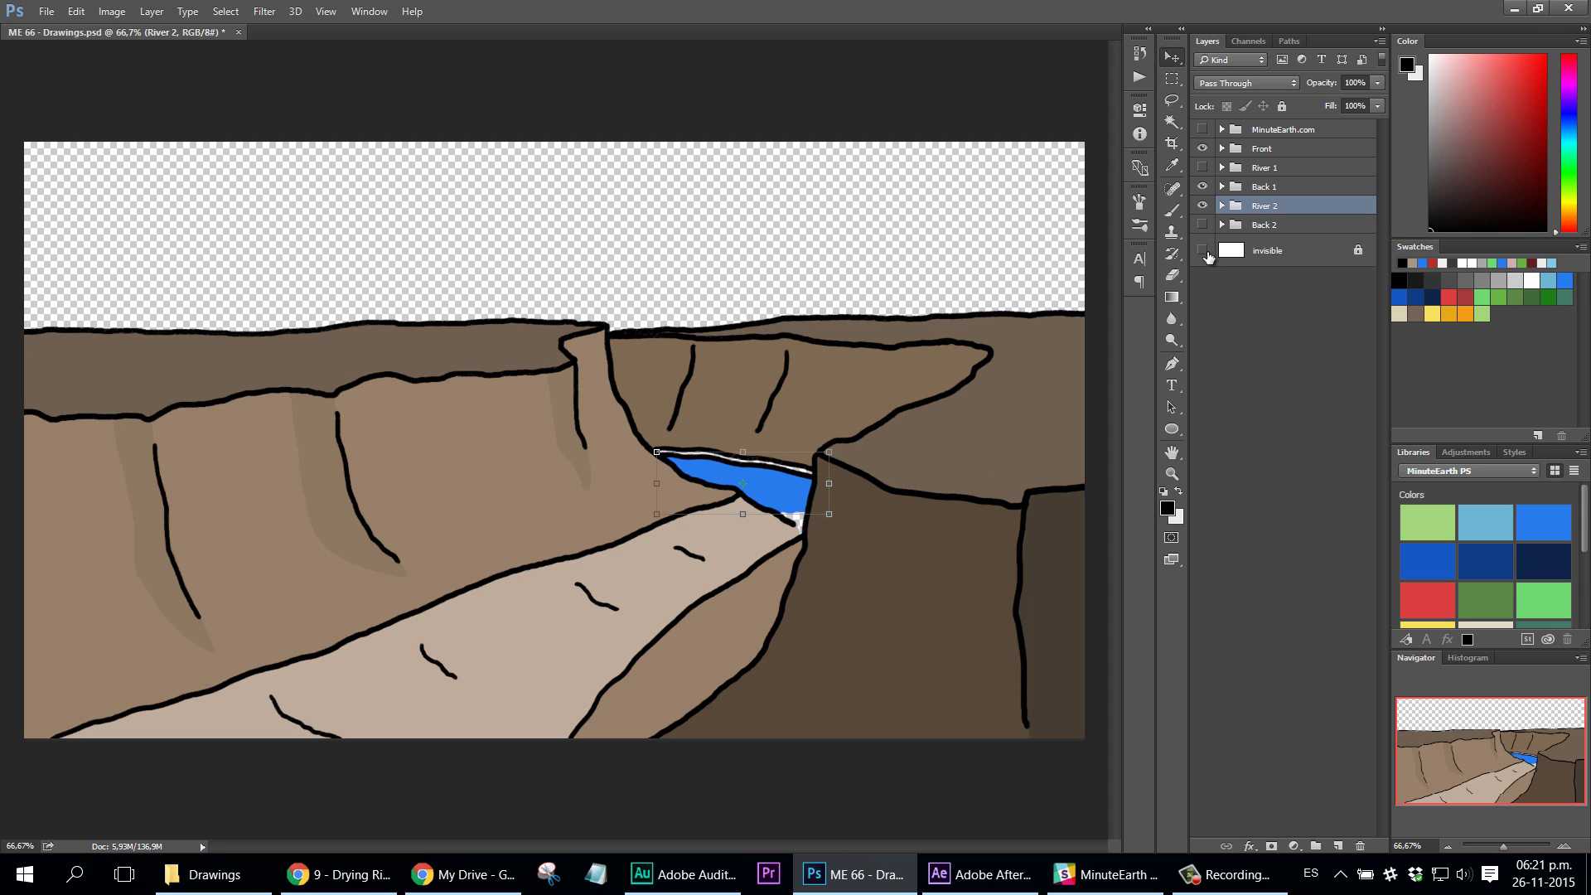
click(1202, 167)
click(1202, 225)
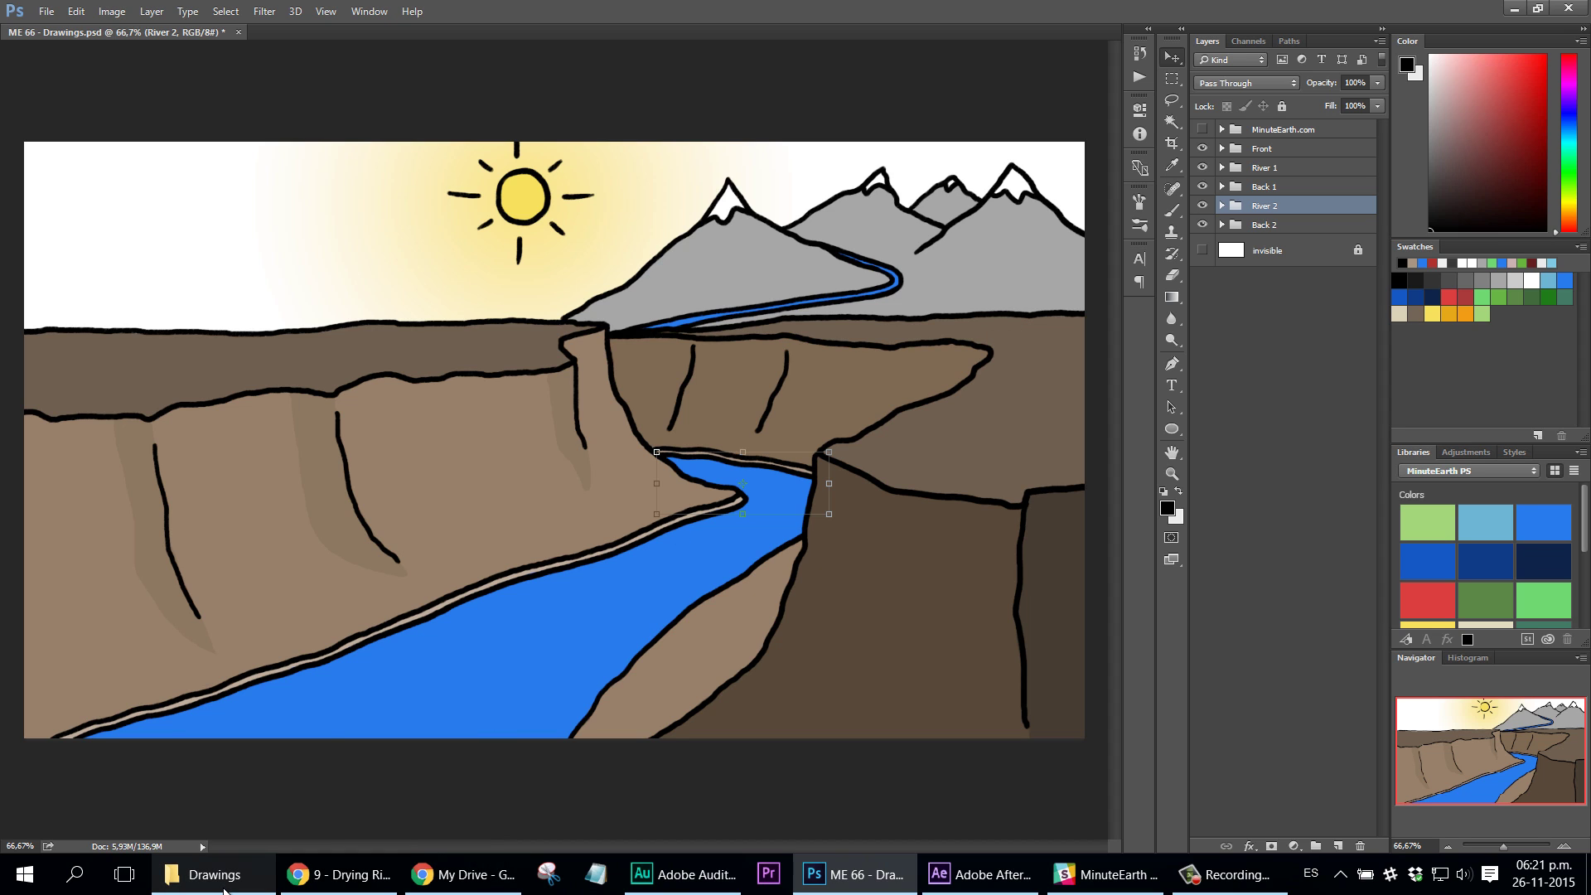
Step: Switch to the Drawings folder and highlight the five exported images, clearing the selection again
click(214, 874)
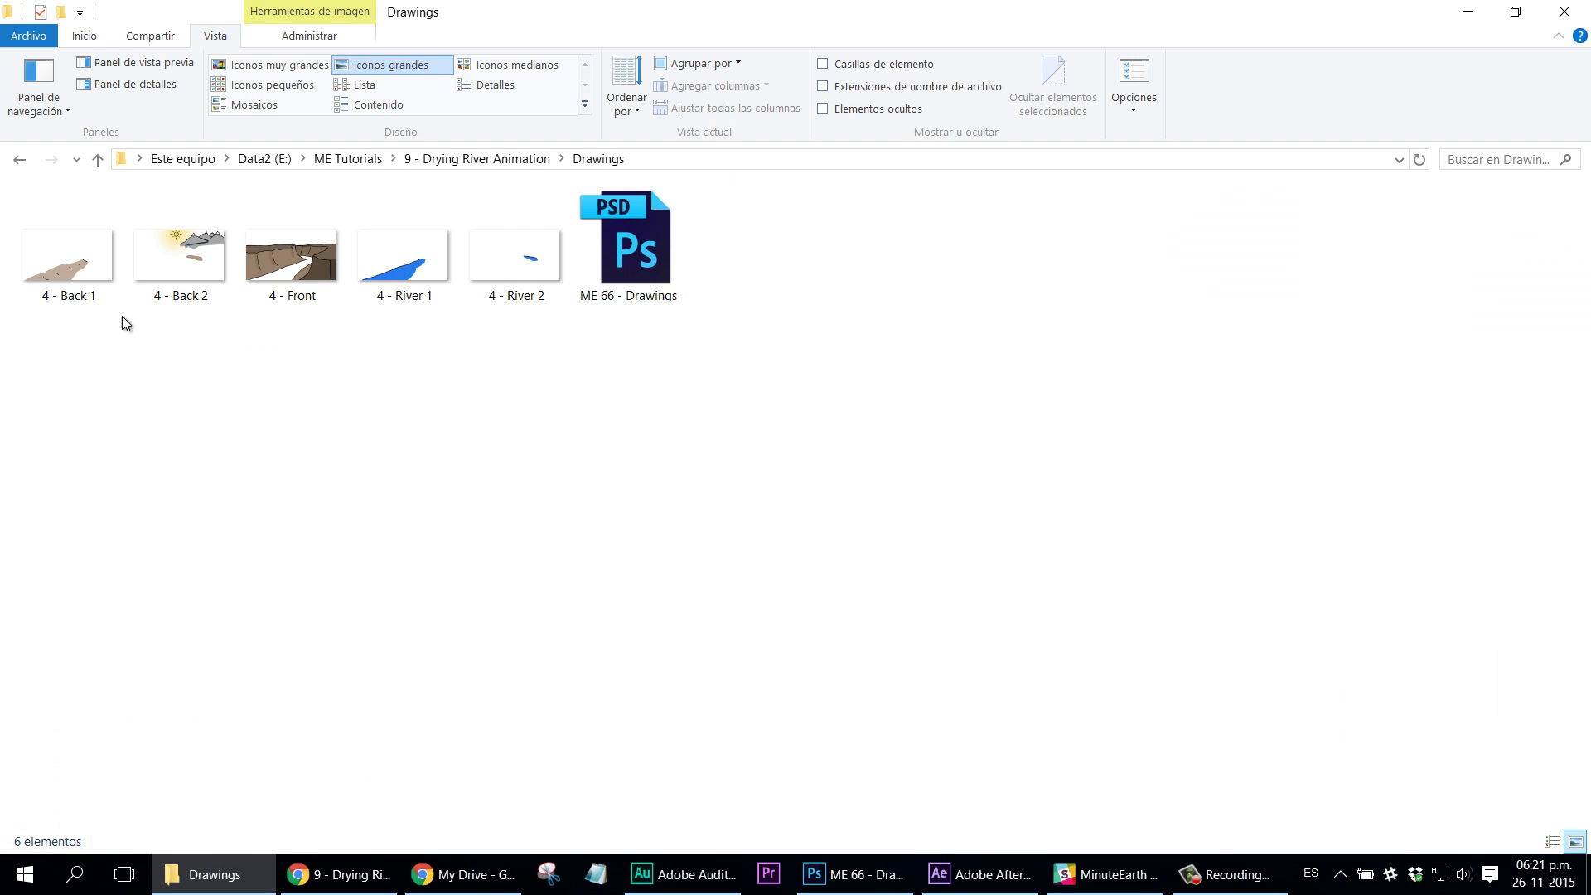
drag(18, 328, 497, 314)
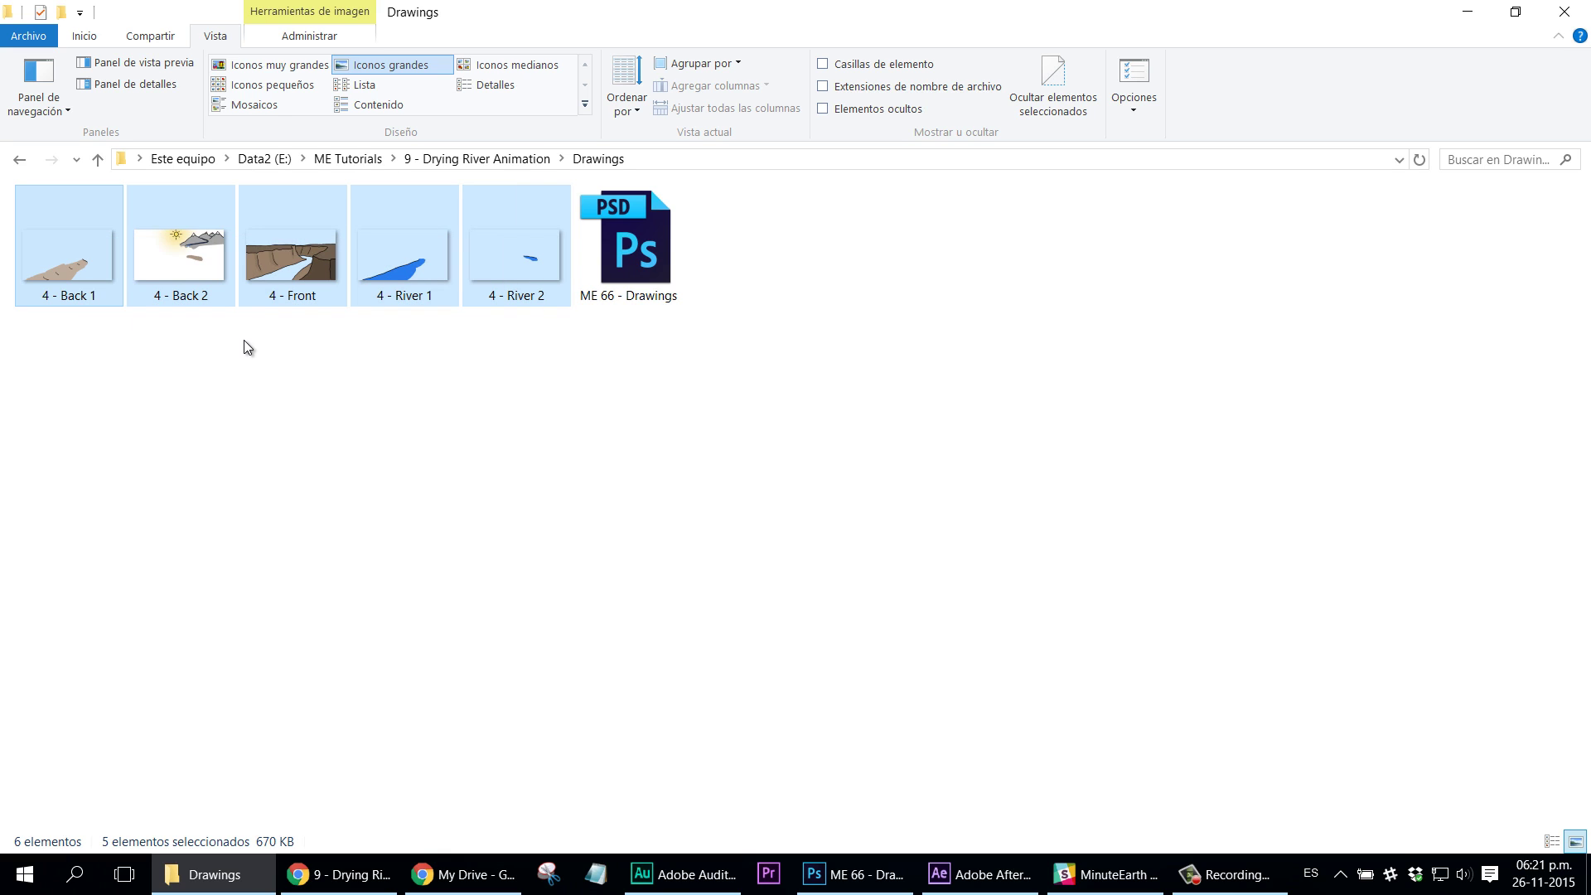
click(92, 378)
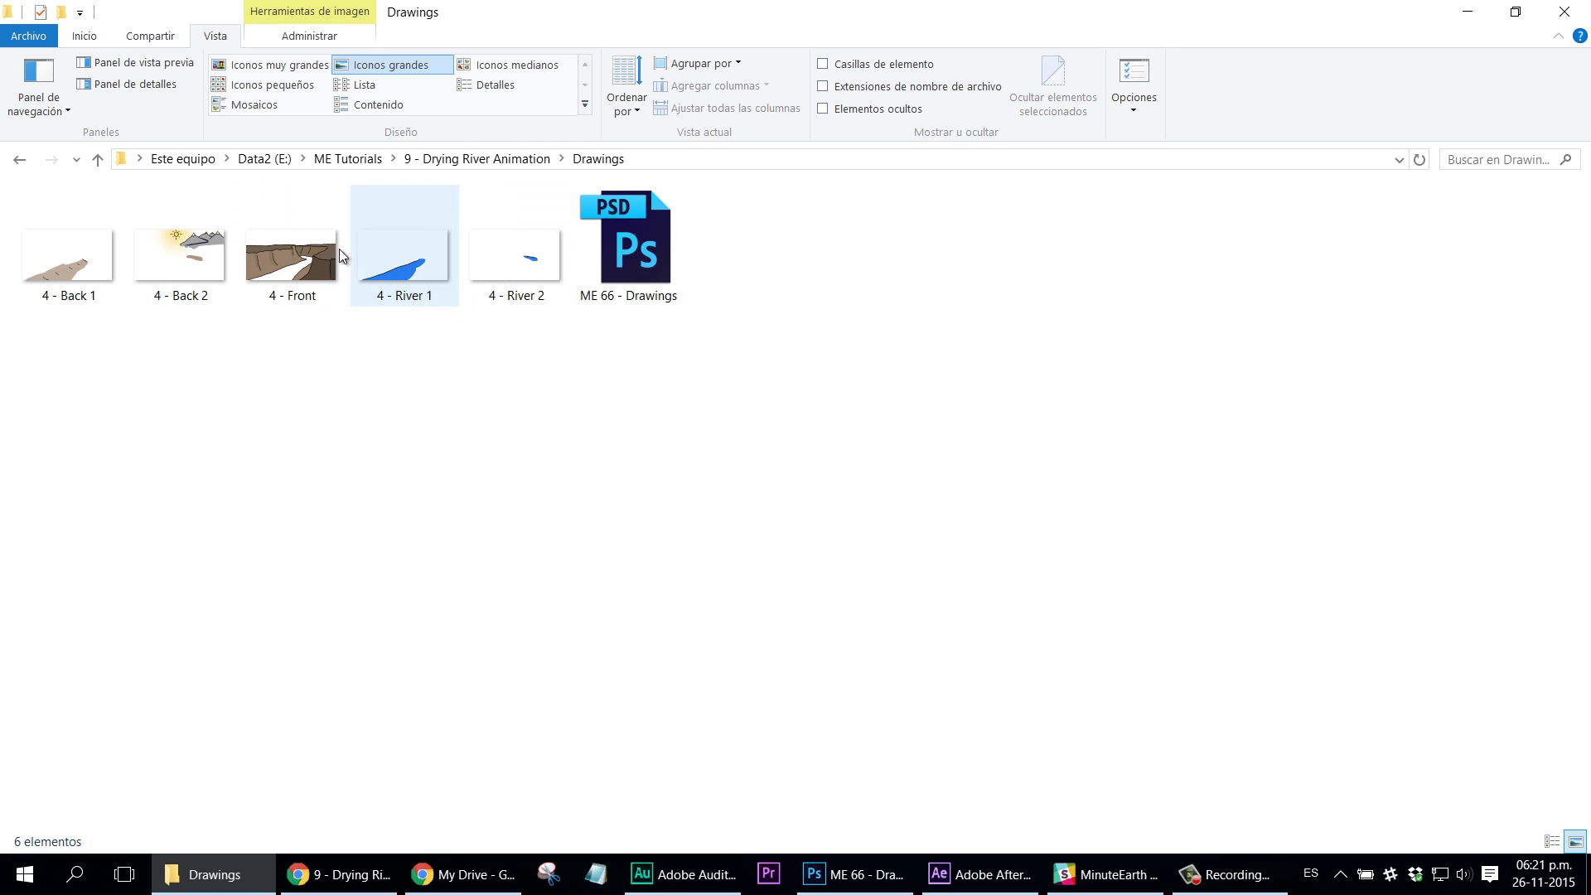
Step: Open the 4 - Front image in the photo viewer, examine each exported image through 4 - Back 2, and close the viewer
double_click(290, 257)
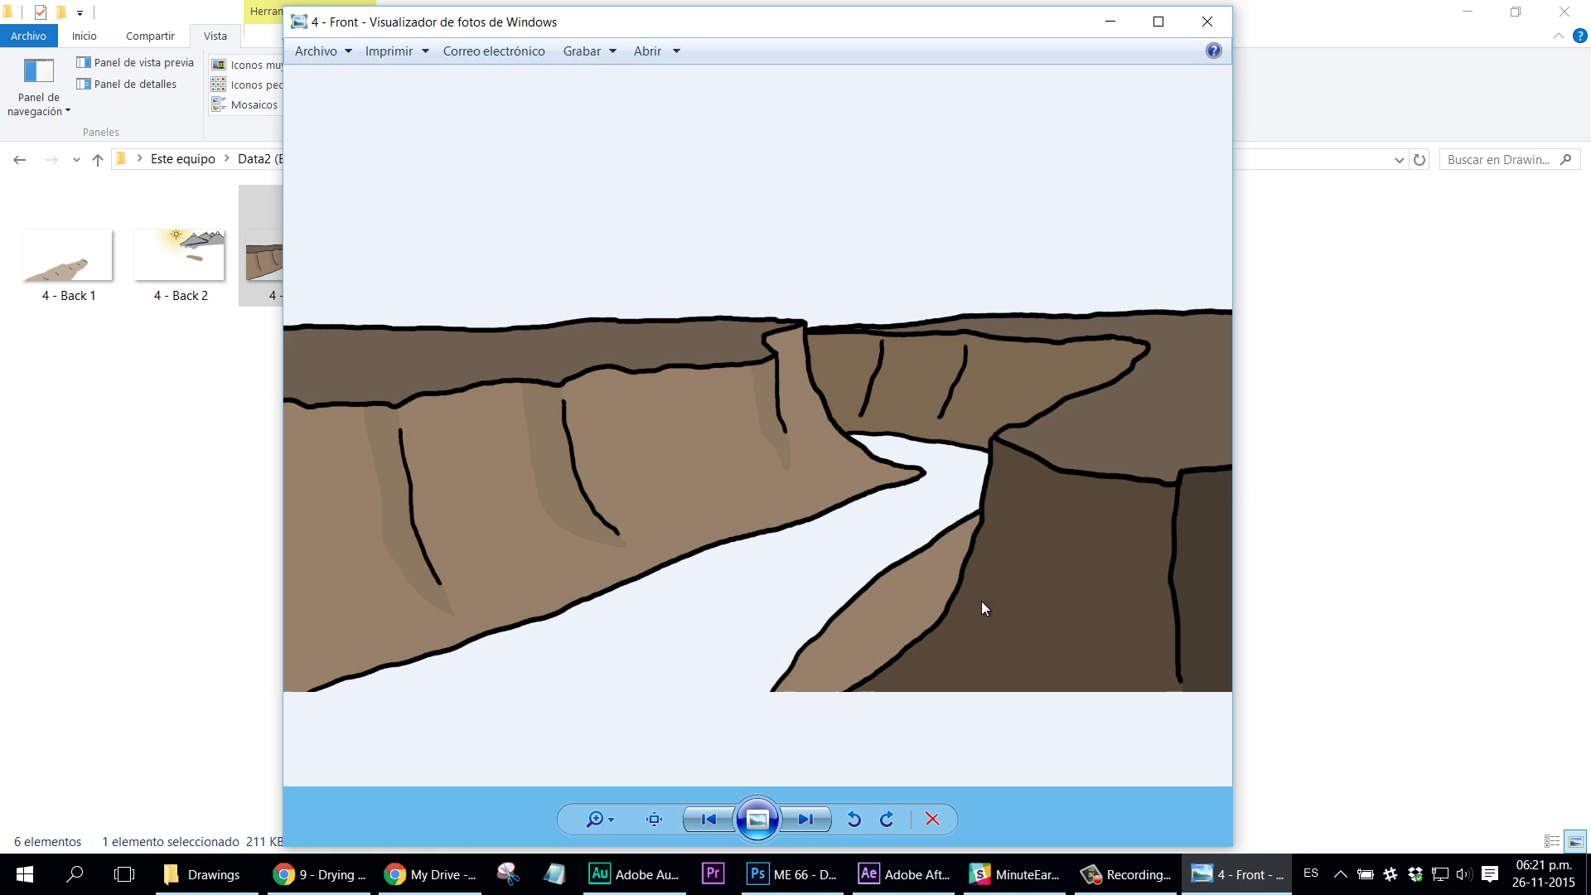
click(806, 818)
click(805, 819)
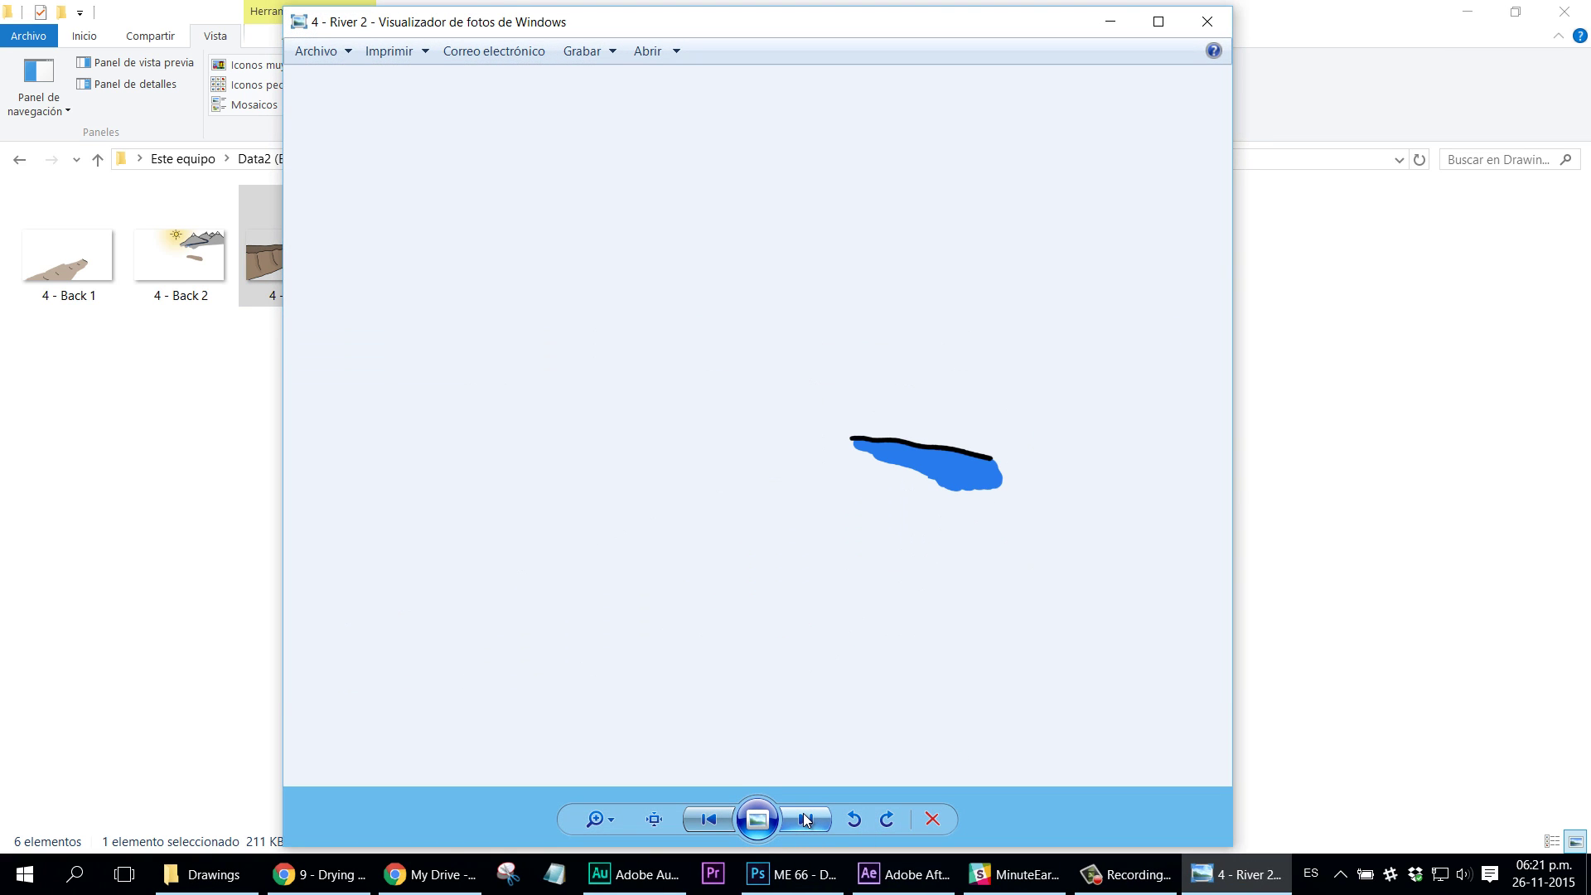
click(805, 819)
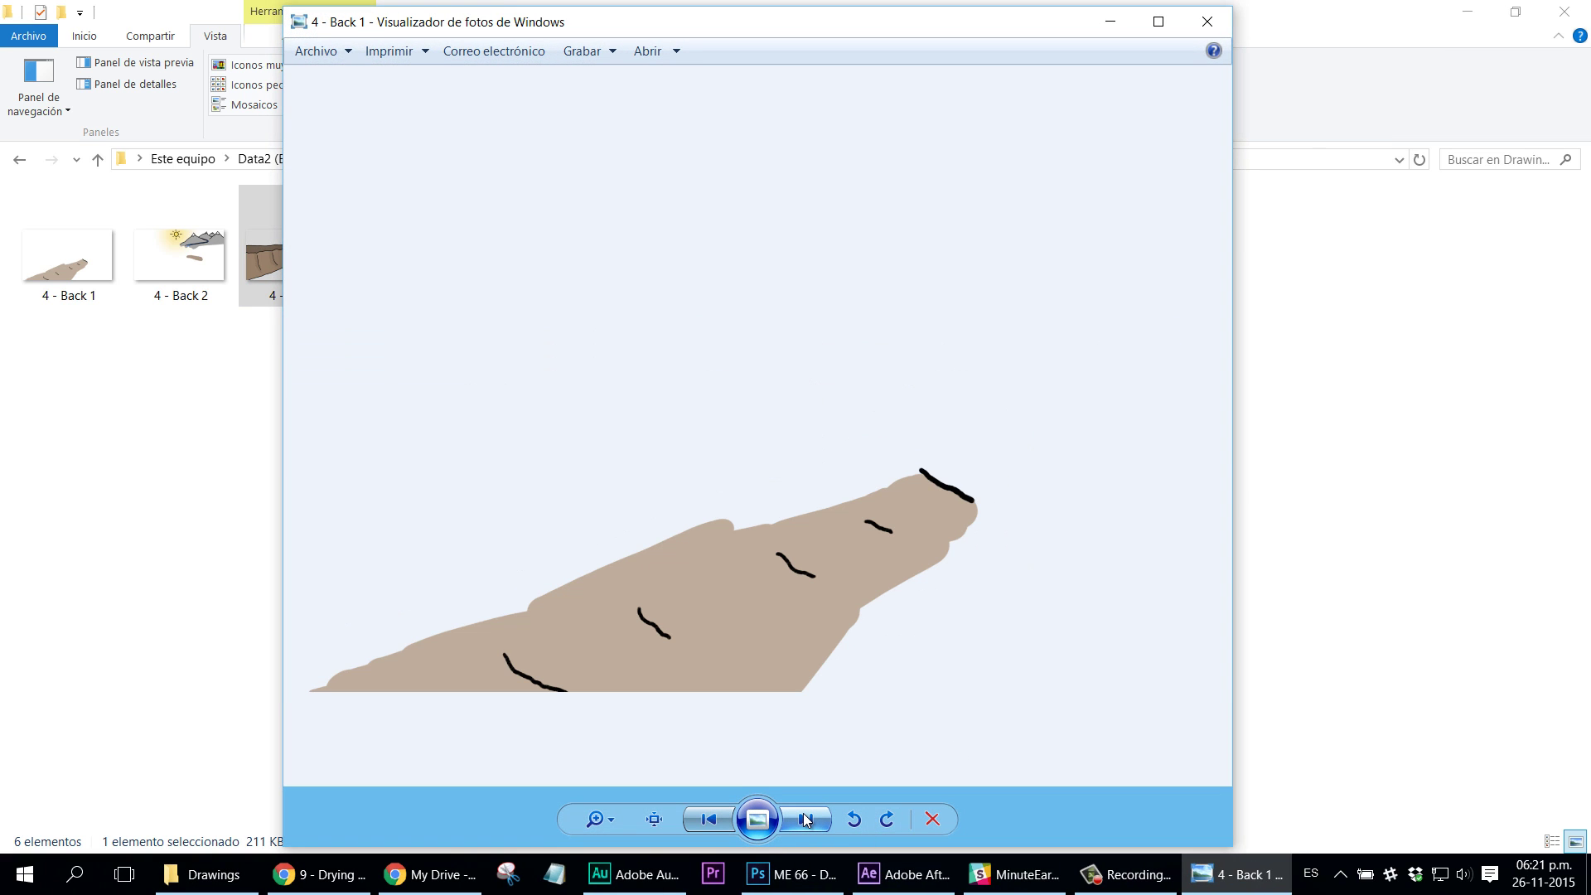
click(805, 818)
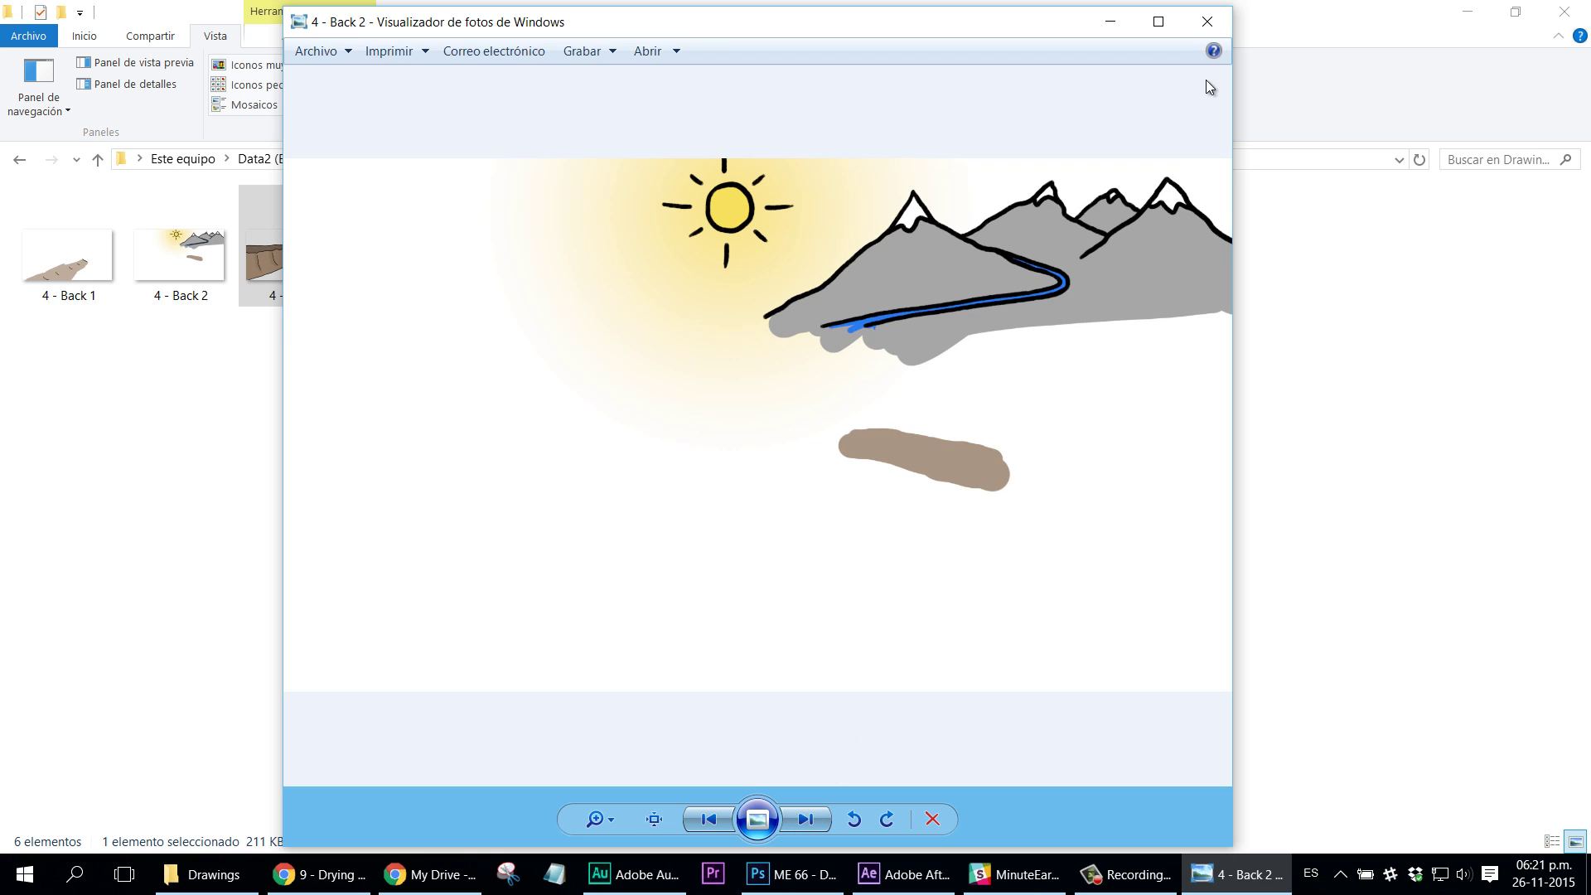
click(1208, 23)
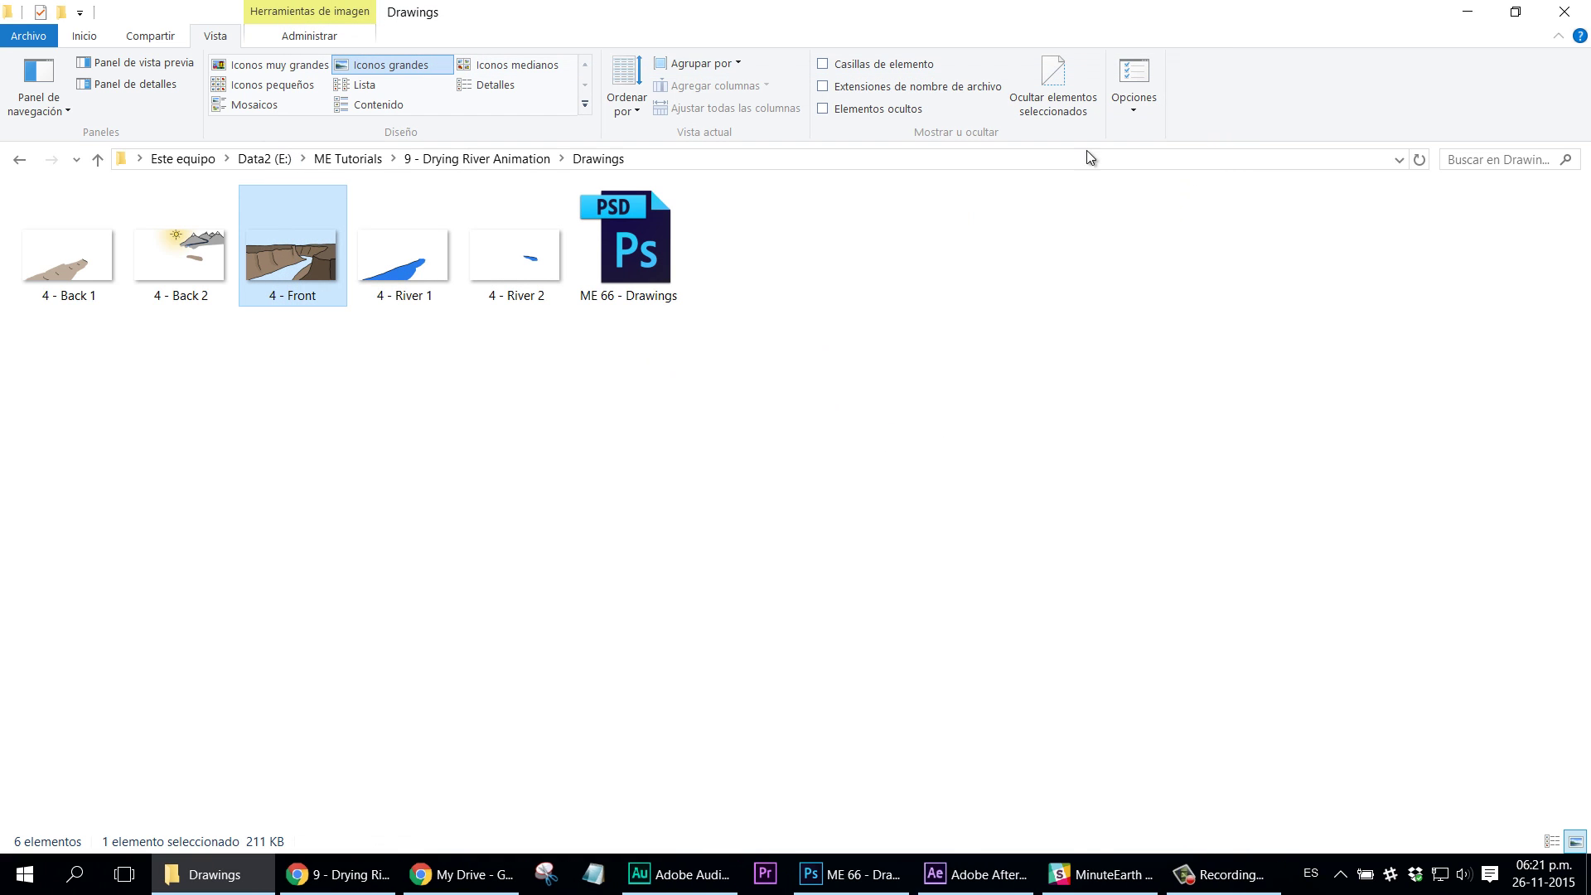
Step: Highlight the five exported images in the Drawings folder and switch to After Effects
click(405, 411)
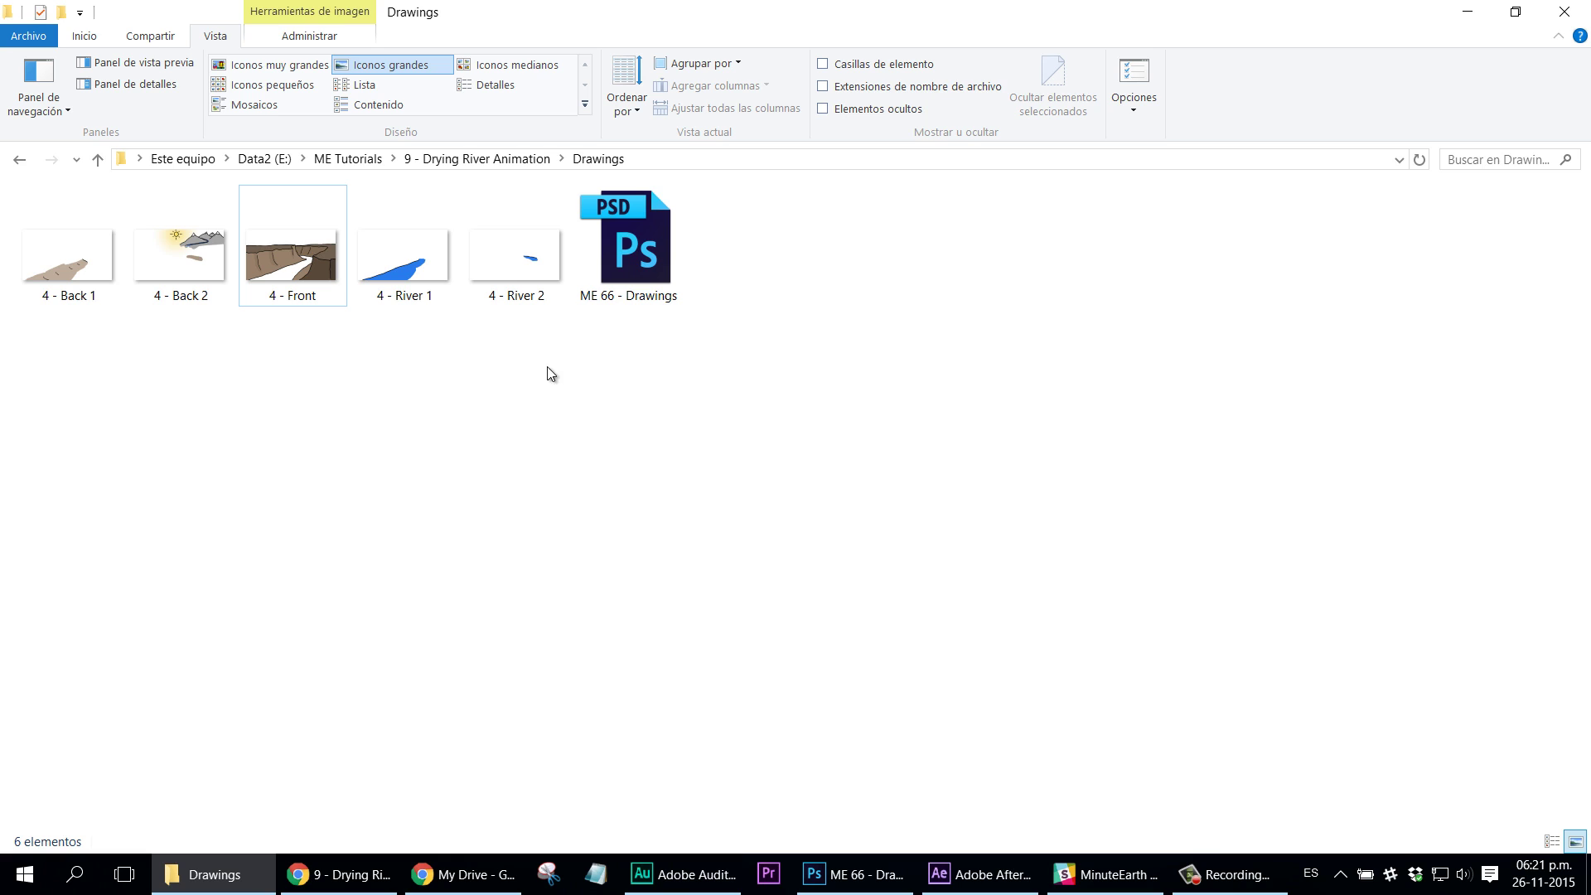
drag(513, 375, 343, 332)
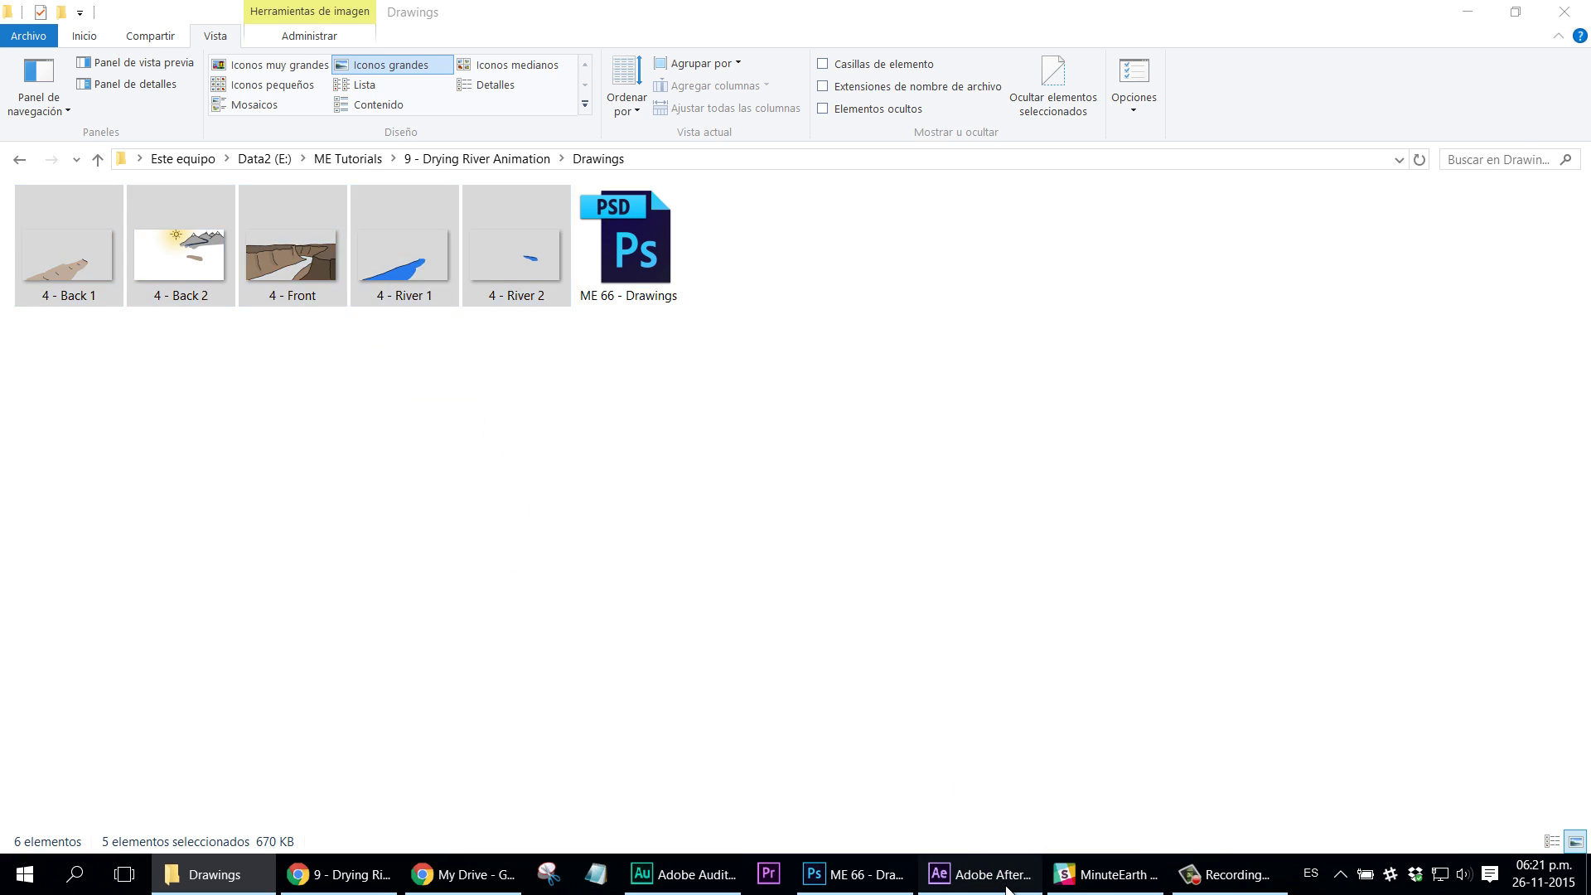
key(alt+Tab)
Step: Delete the existing Main 2 composition from the project
click(38, 398)
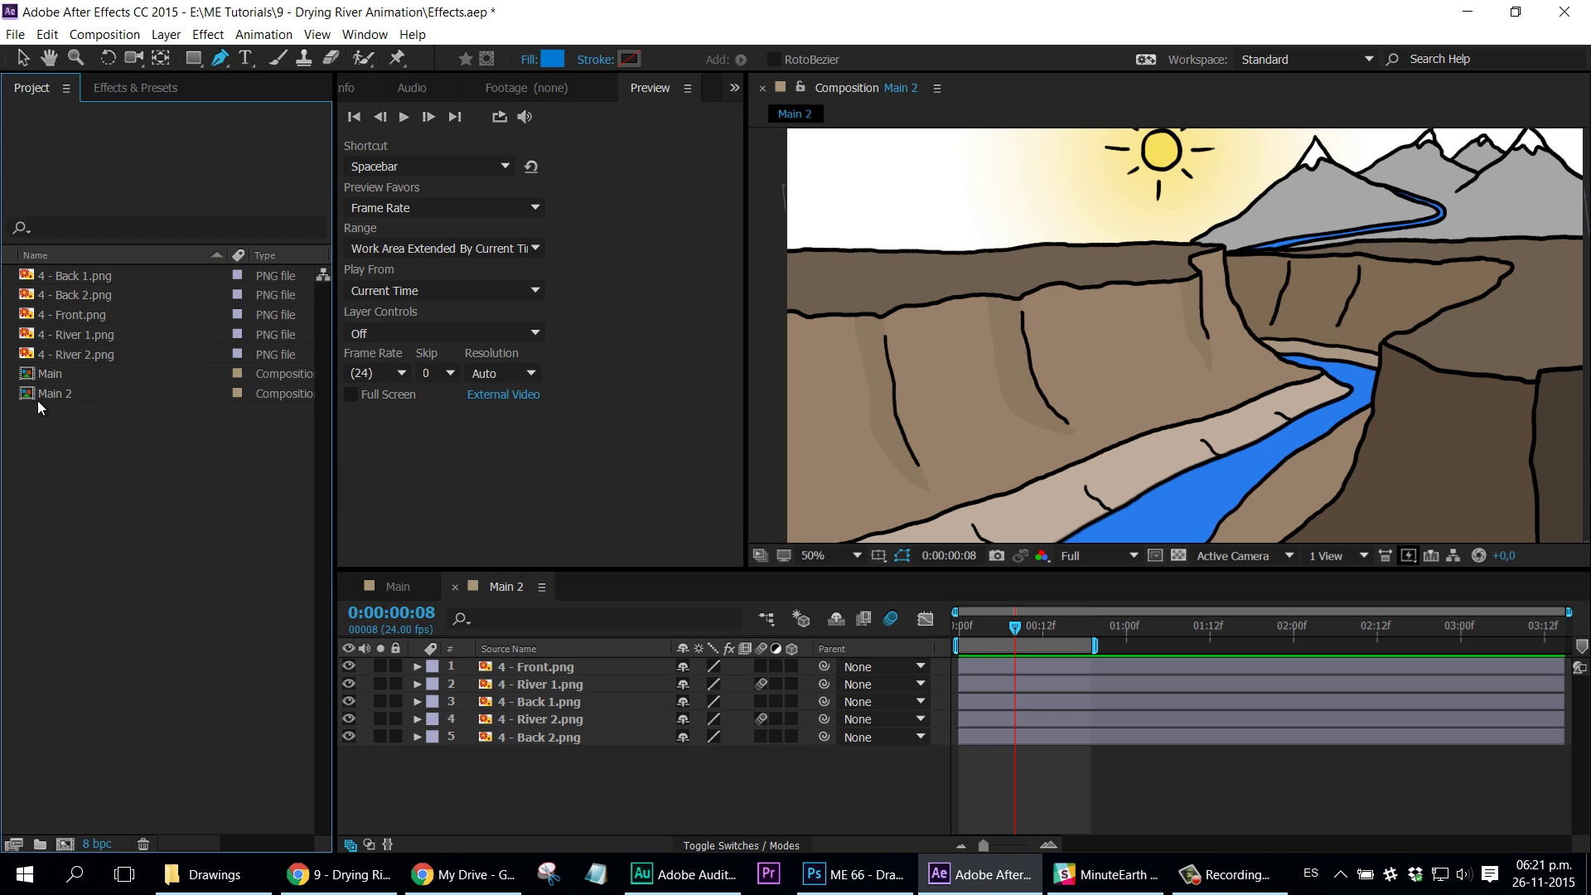
key(Delete)
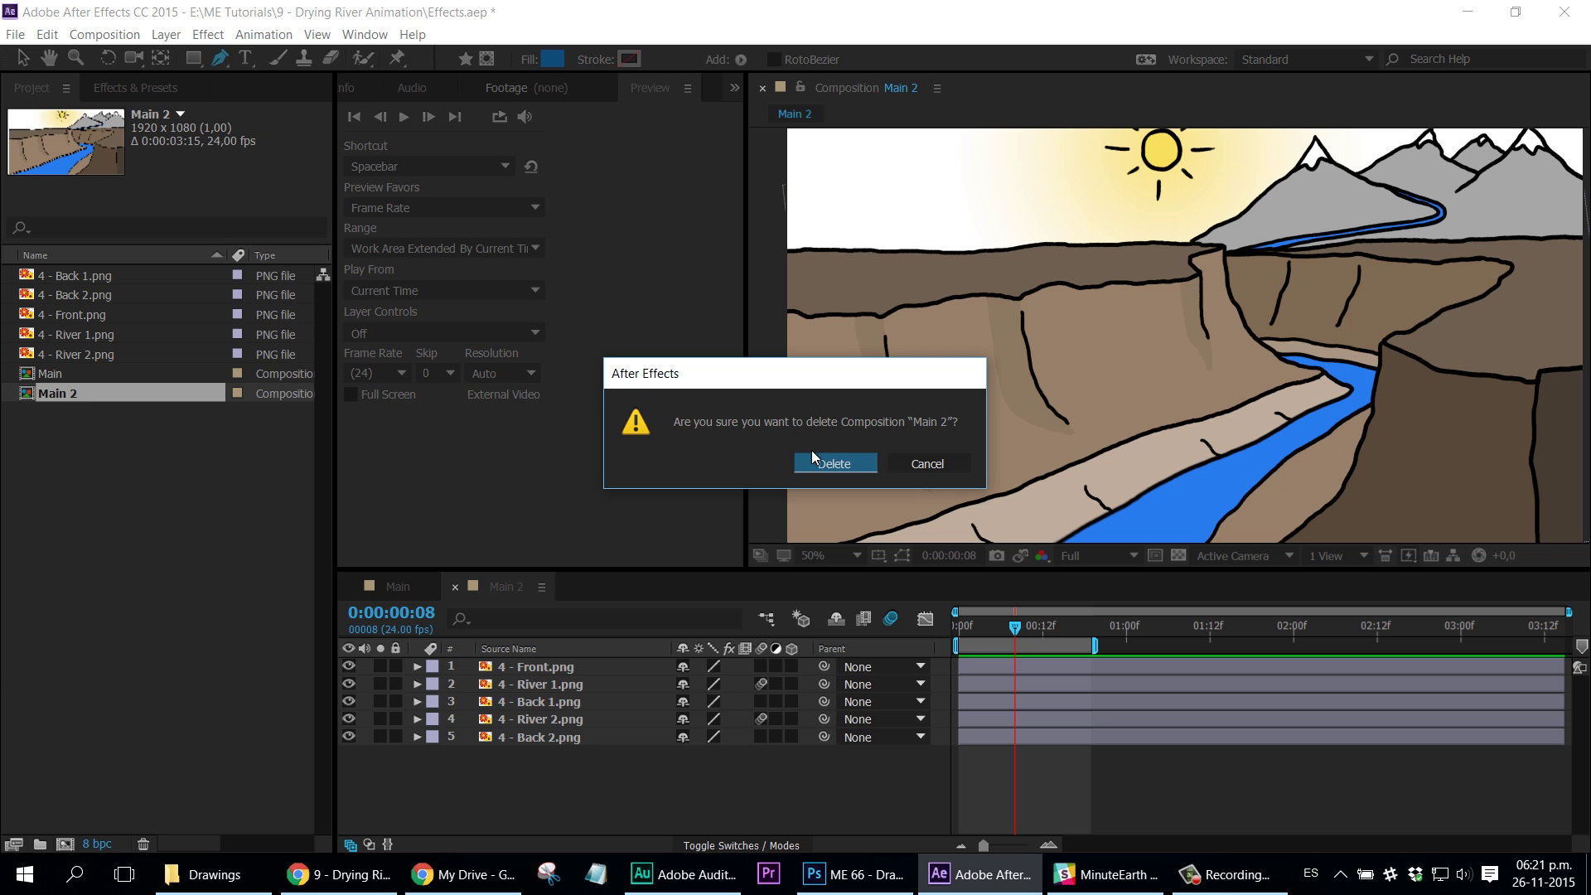
click(837, 461)
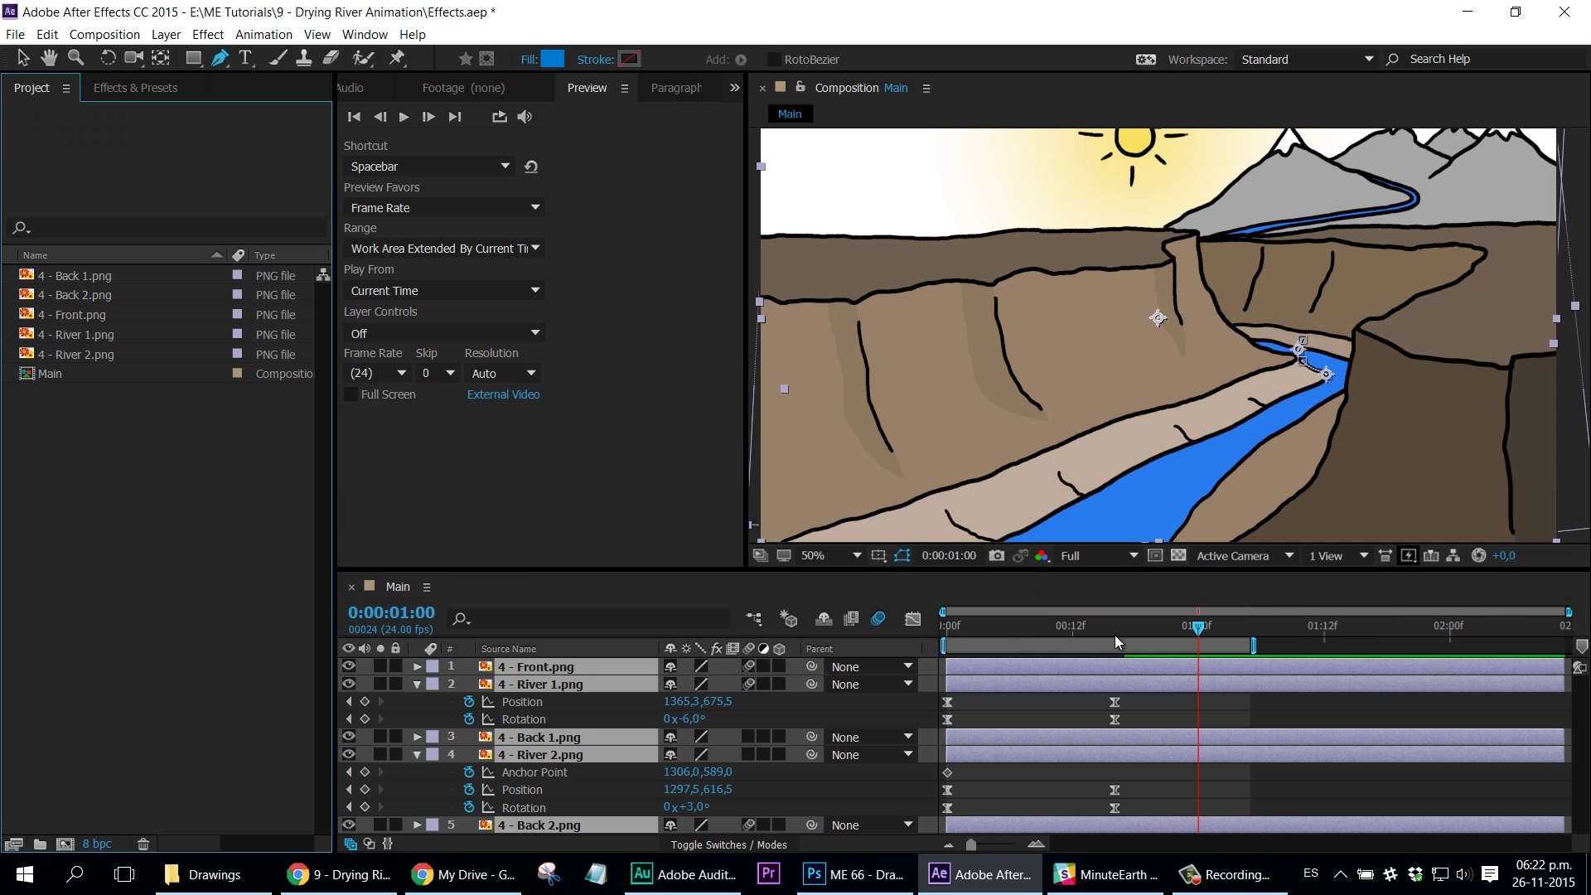
Step: Preview the finished animation in the Main composition from its first frame, collapse the layers' keyframed properties, and stop playback
key(Home)
key(space)
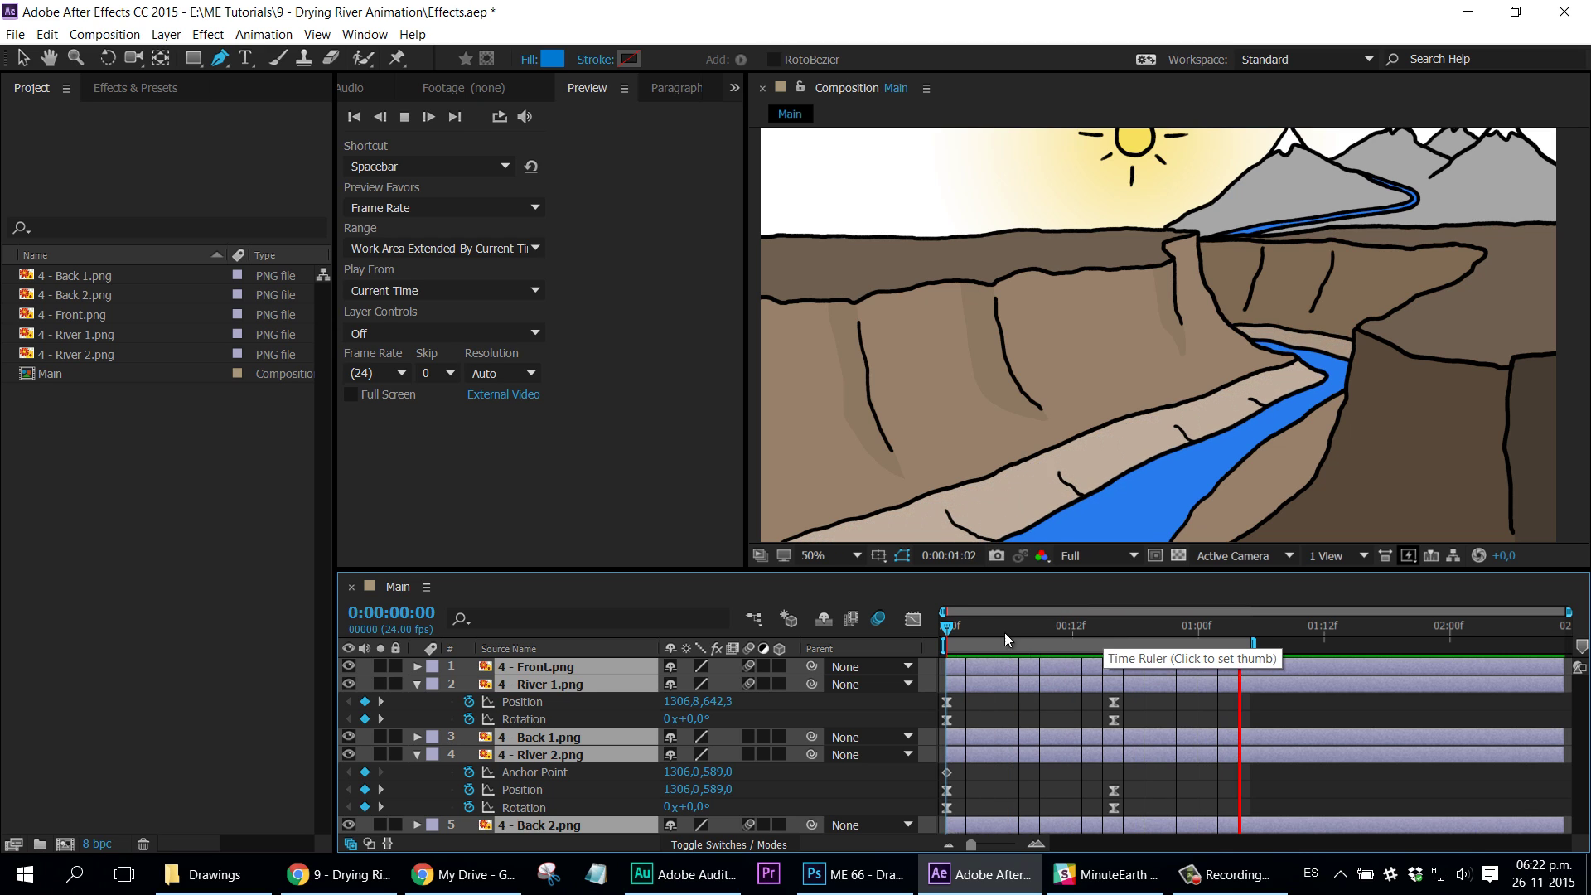
key(u)
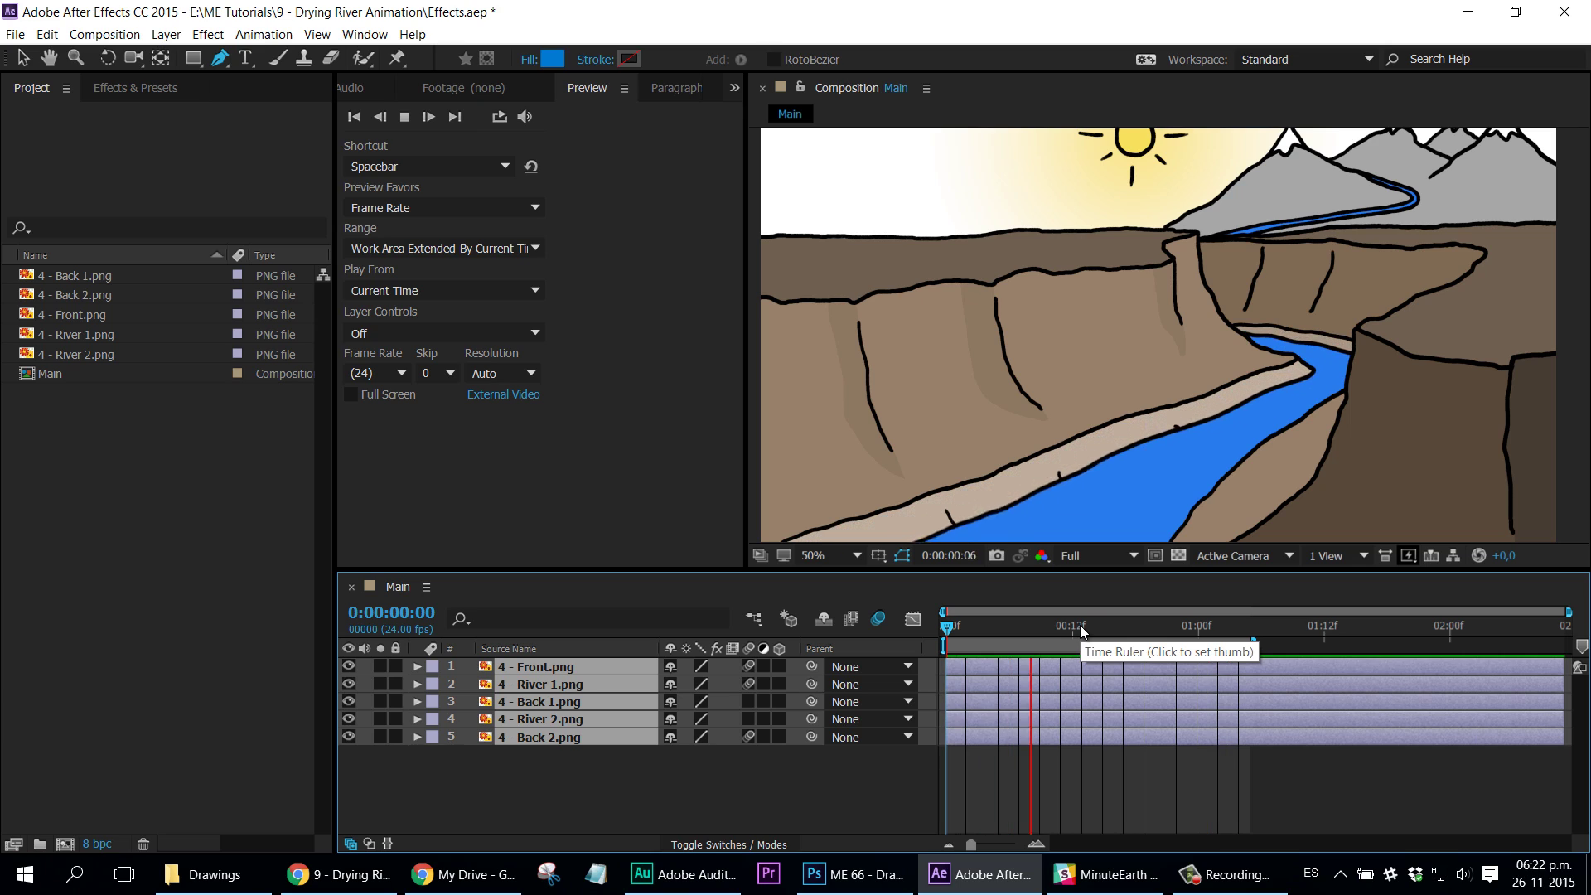
key(space)
click(202, 449)
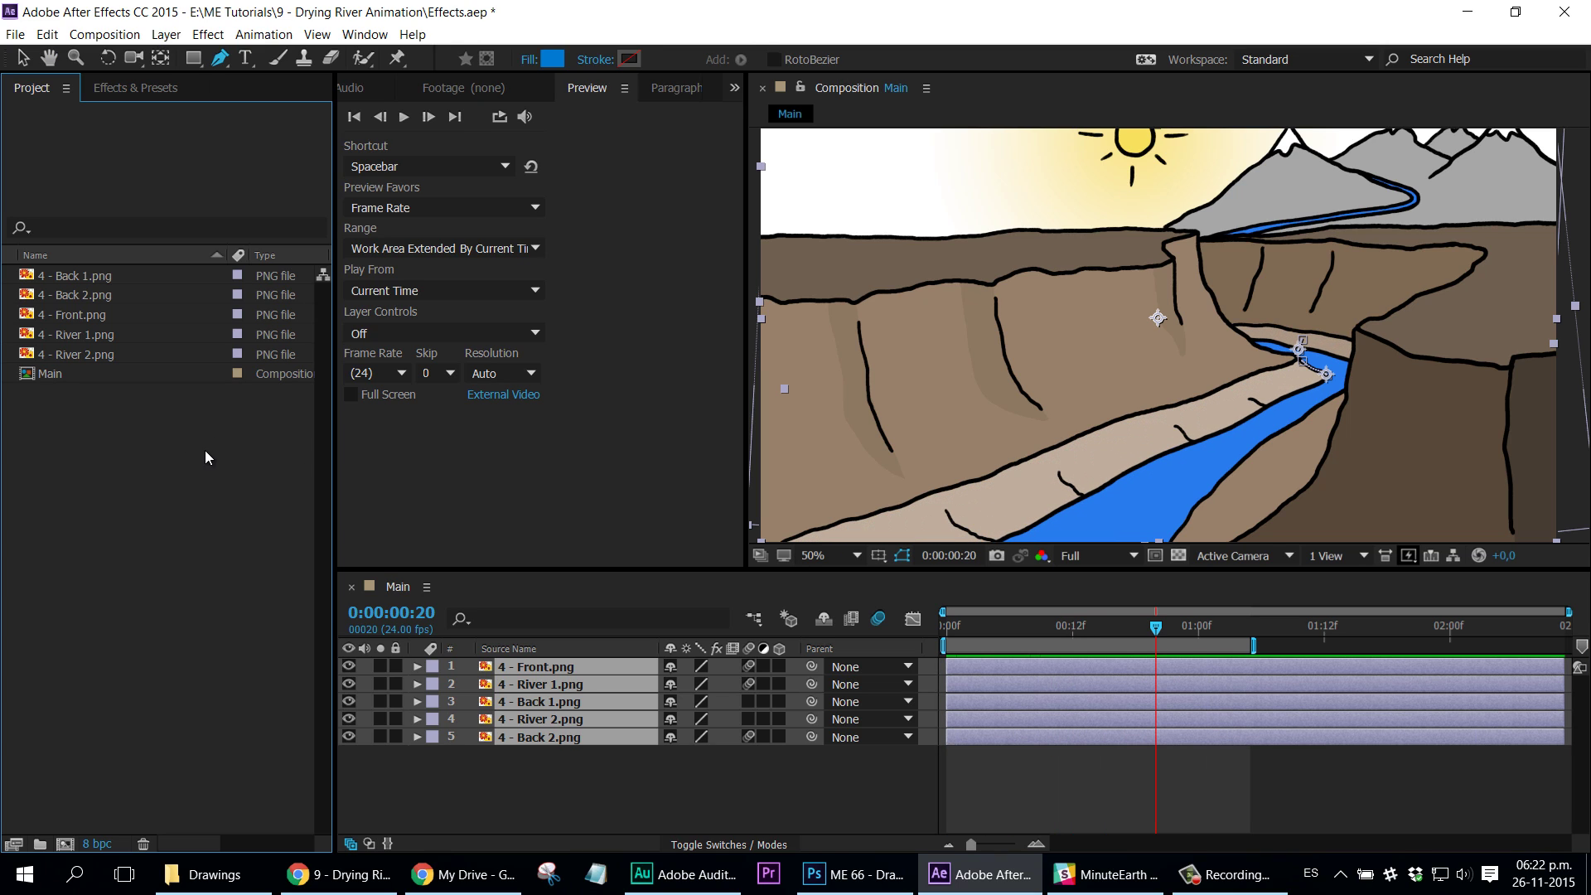
Step: Create a new composition named Main 2 with the HDTV 1080 24 preset and a duration of 0:00:03:15
click(62, 375)
click(116, 472)
click(65, 843)
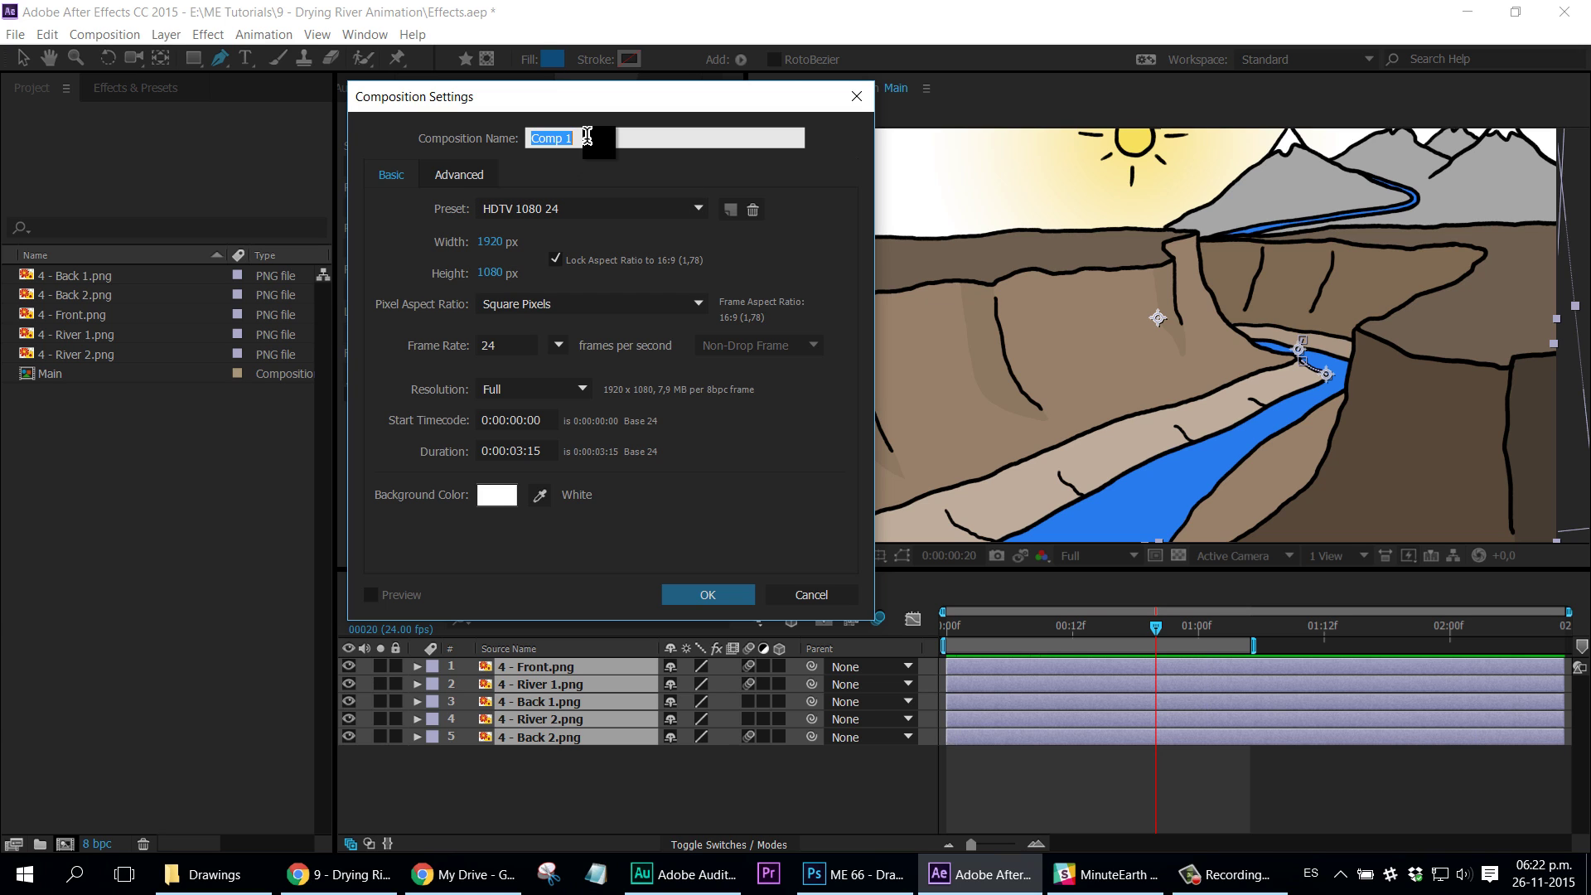
text(Main 2)
key(Return)
click(126, 441)
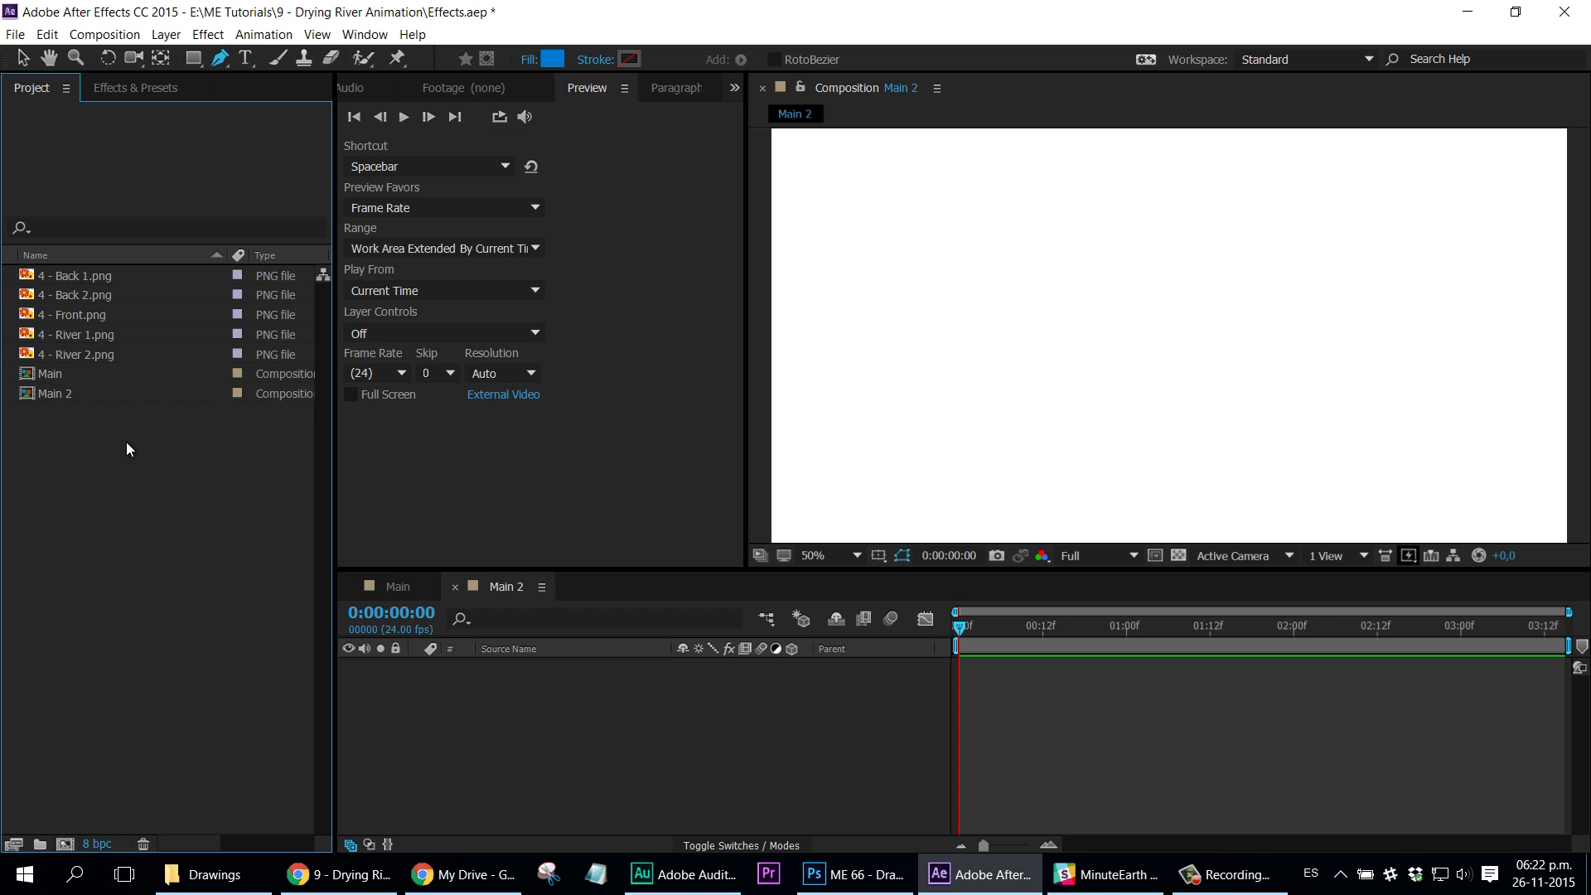
Step: Add the five PNG files, 4 - Back 1 through 4 - River 2, to the Main 2 composition as layers
click(96, 356)
shift+click(95, 276)
drag(102, 355, 689, 734)
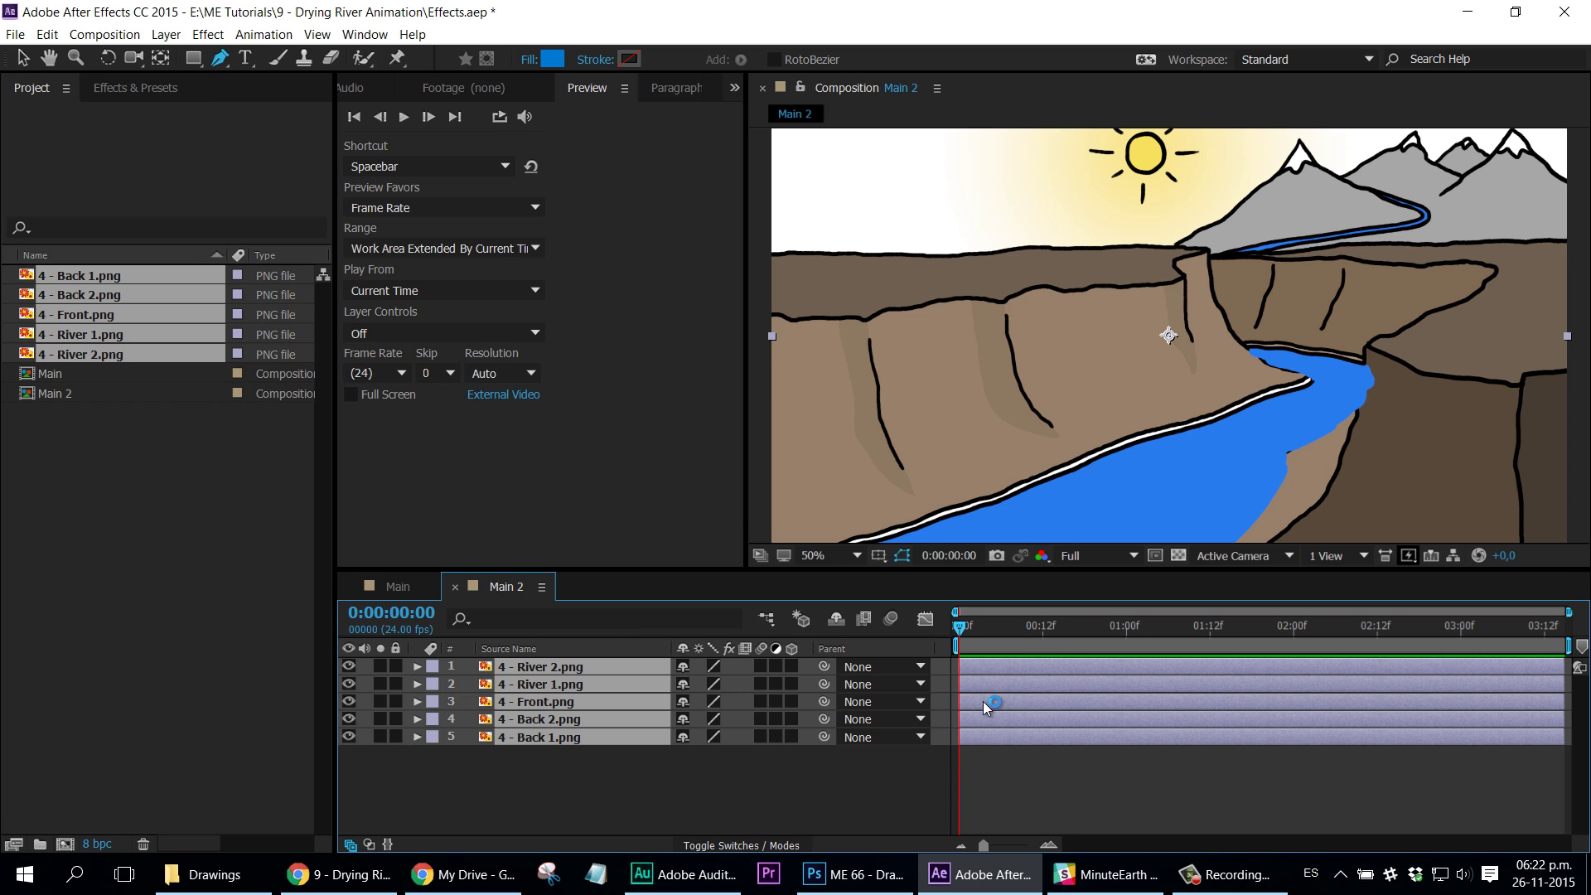
click(872, 802)
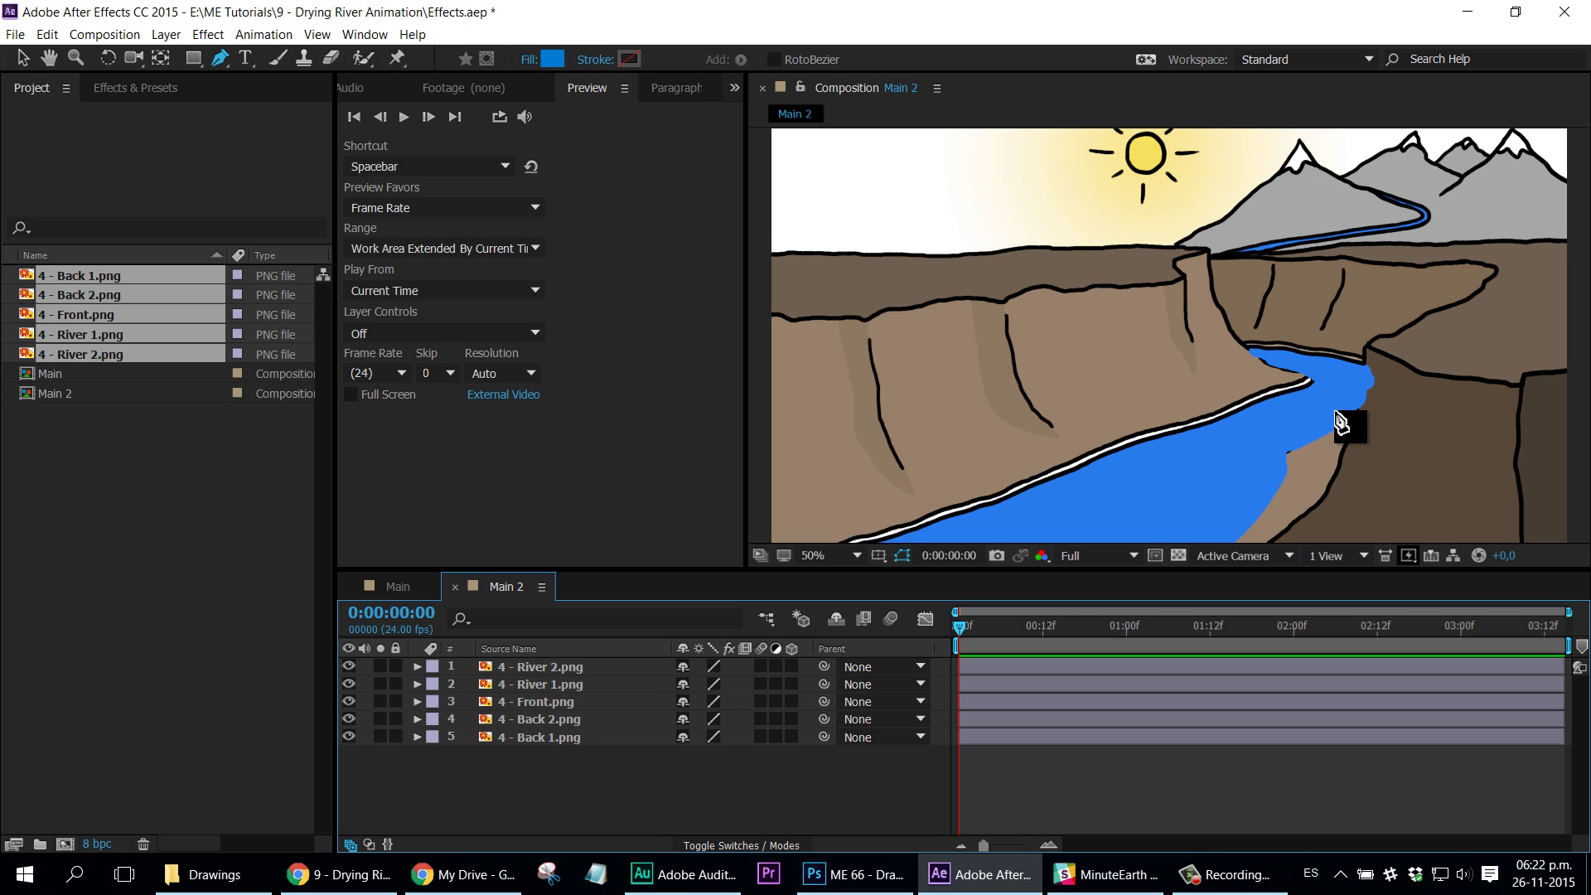
Step: Reorder the layers from front to back as Front, River 1, Back 1, River 2 and Back 2
key(v)
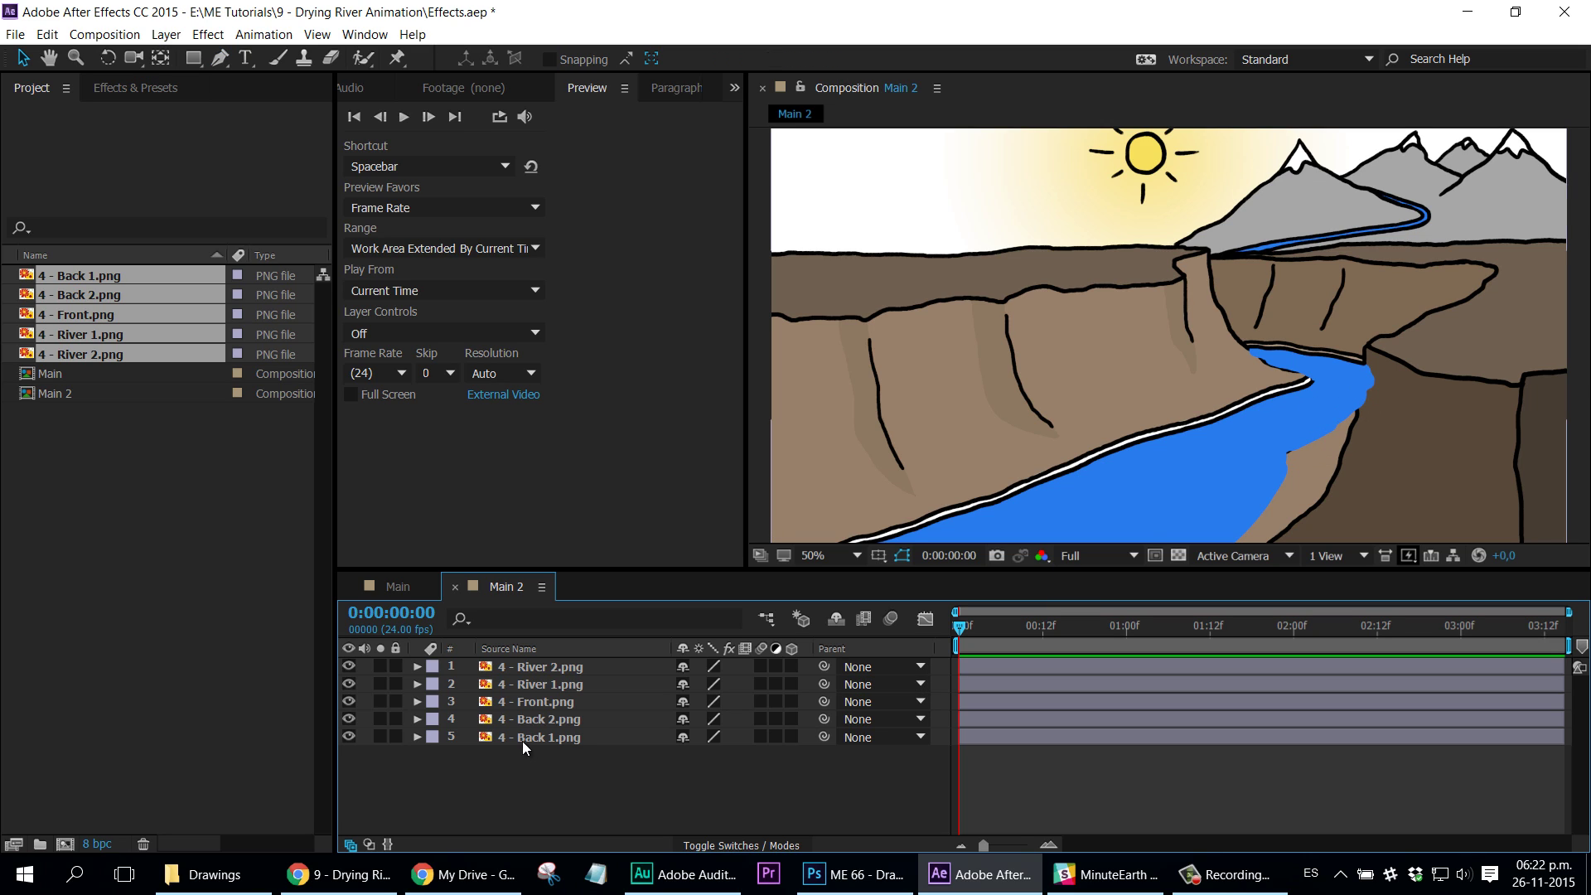
drag(534, 701, 544, 660)
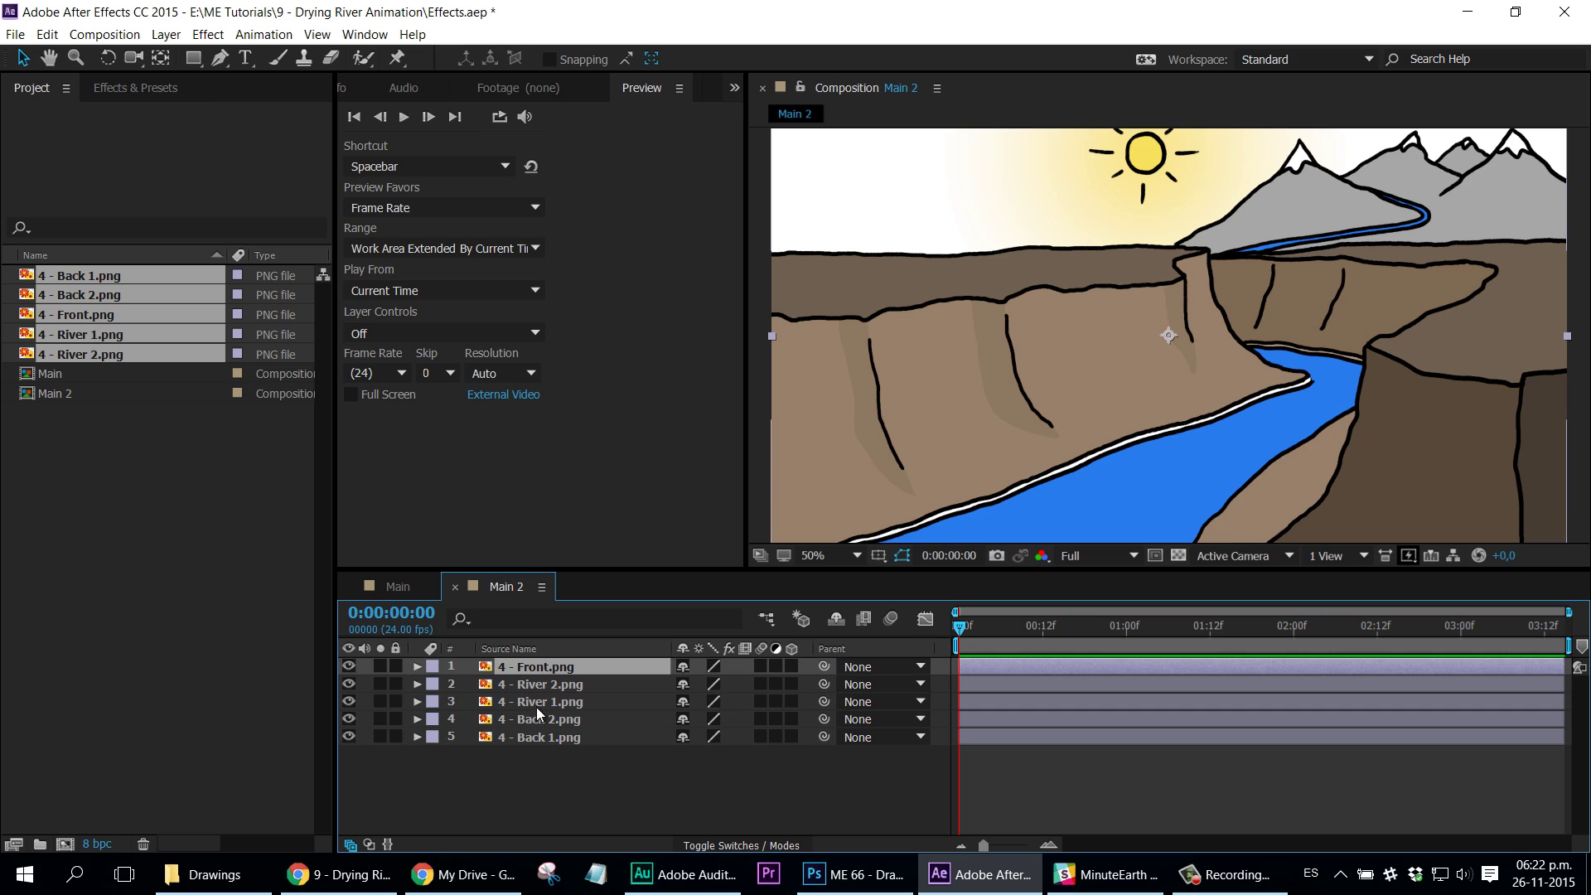
drag(544, 719, 549, 742)
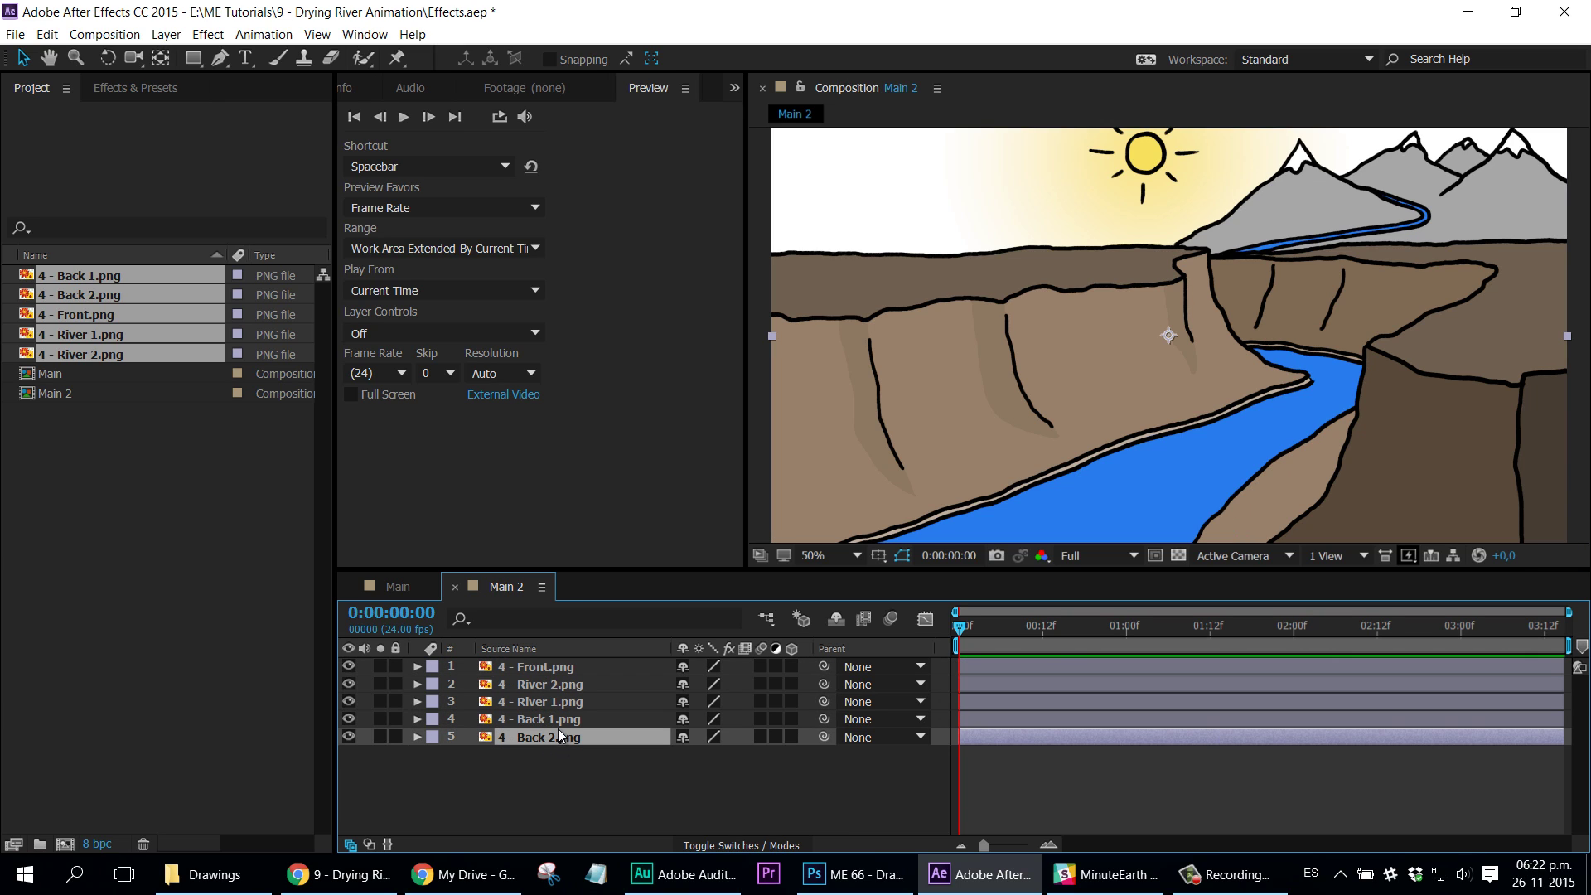
mouse_move(557, 716)
mouse_down()
mouse_move(566, 689)
mouse_move(571, 733)
mouse_up()
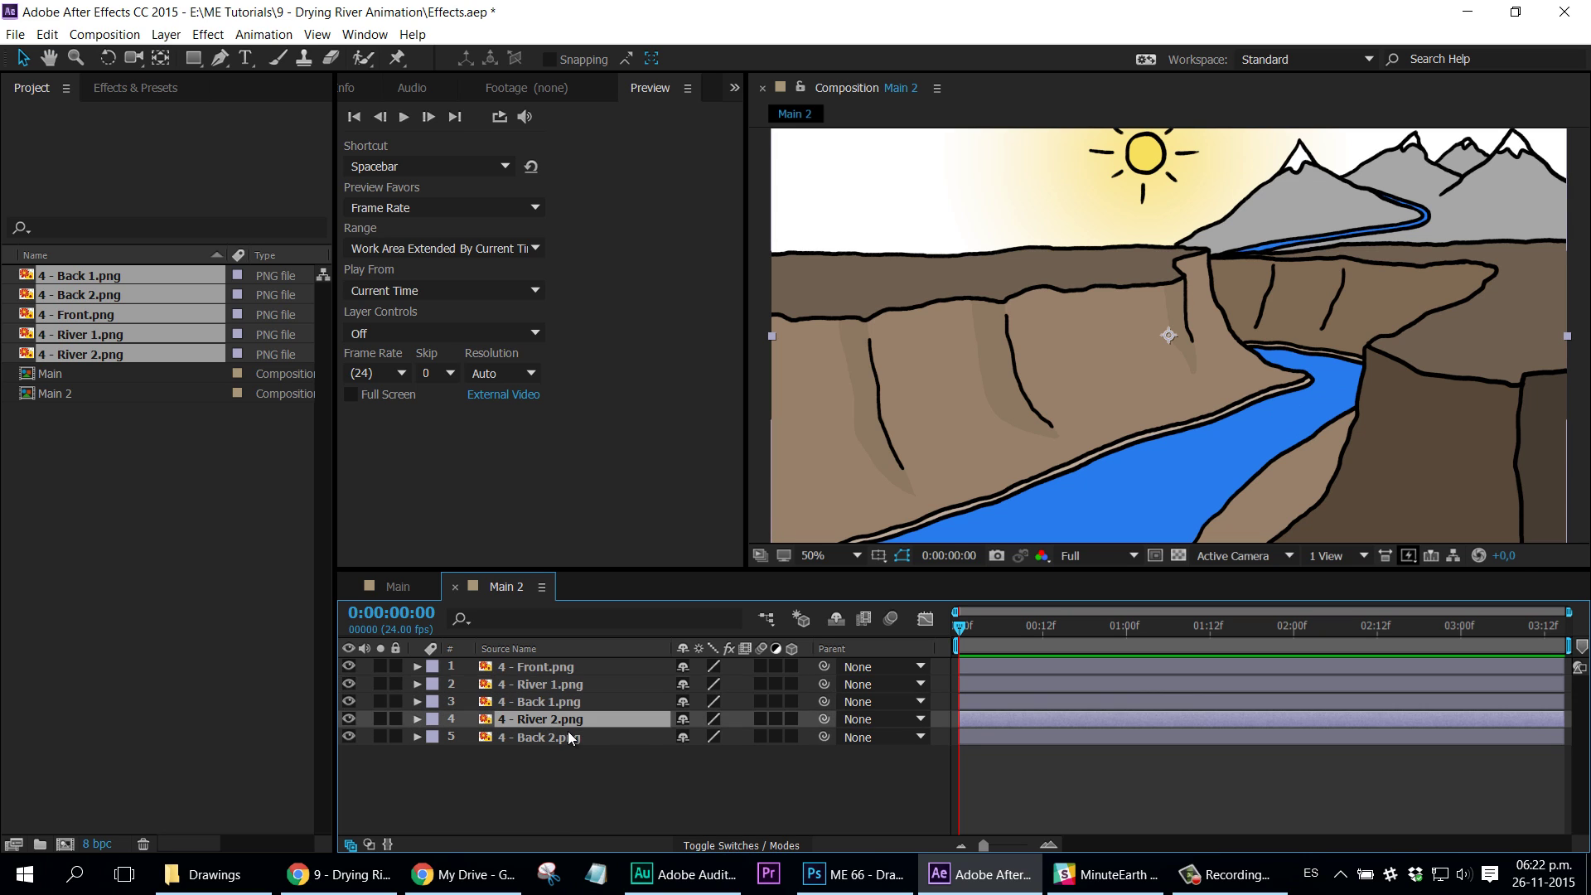
click(588, 782)
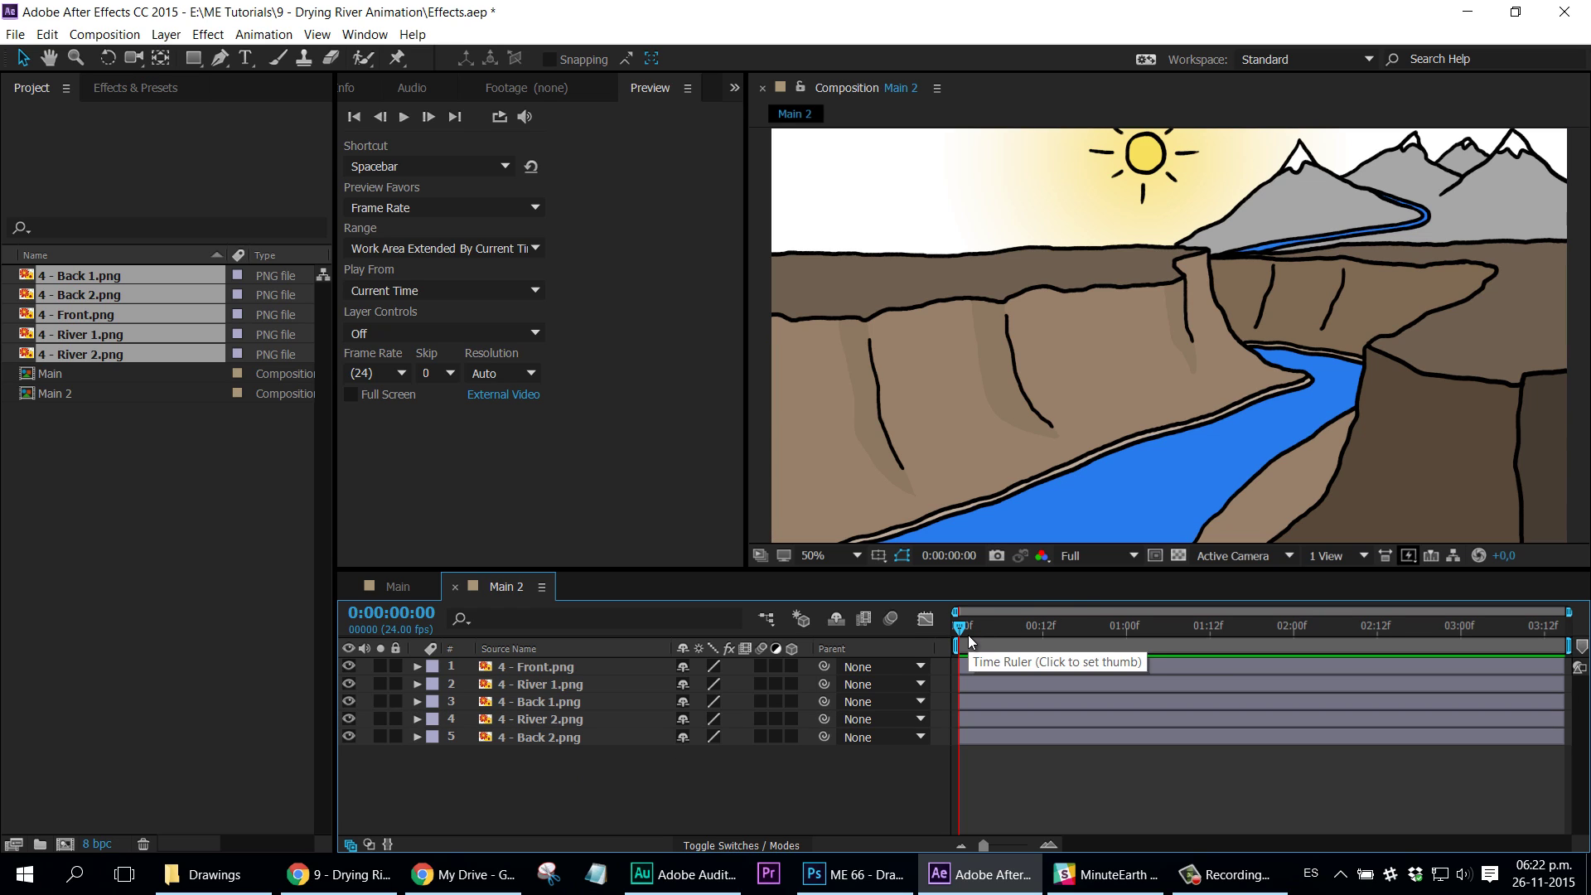
Step: Reveal the Position property of the 4 - River 1 layer
click(549, 722)
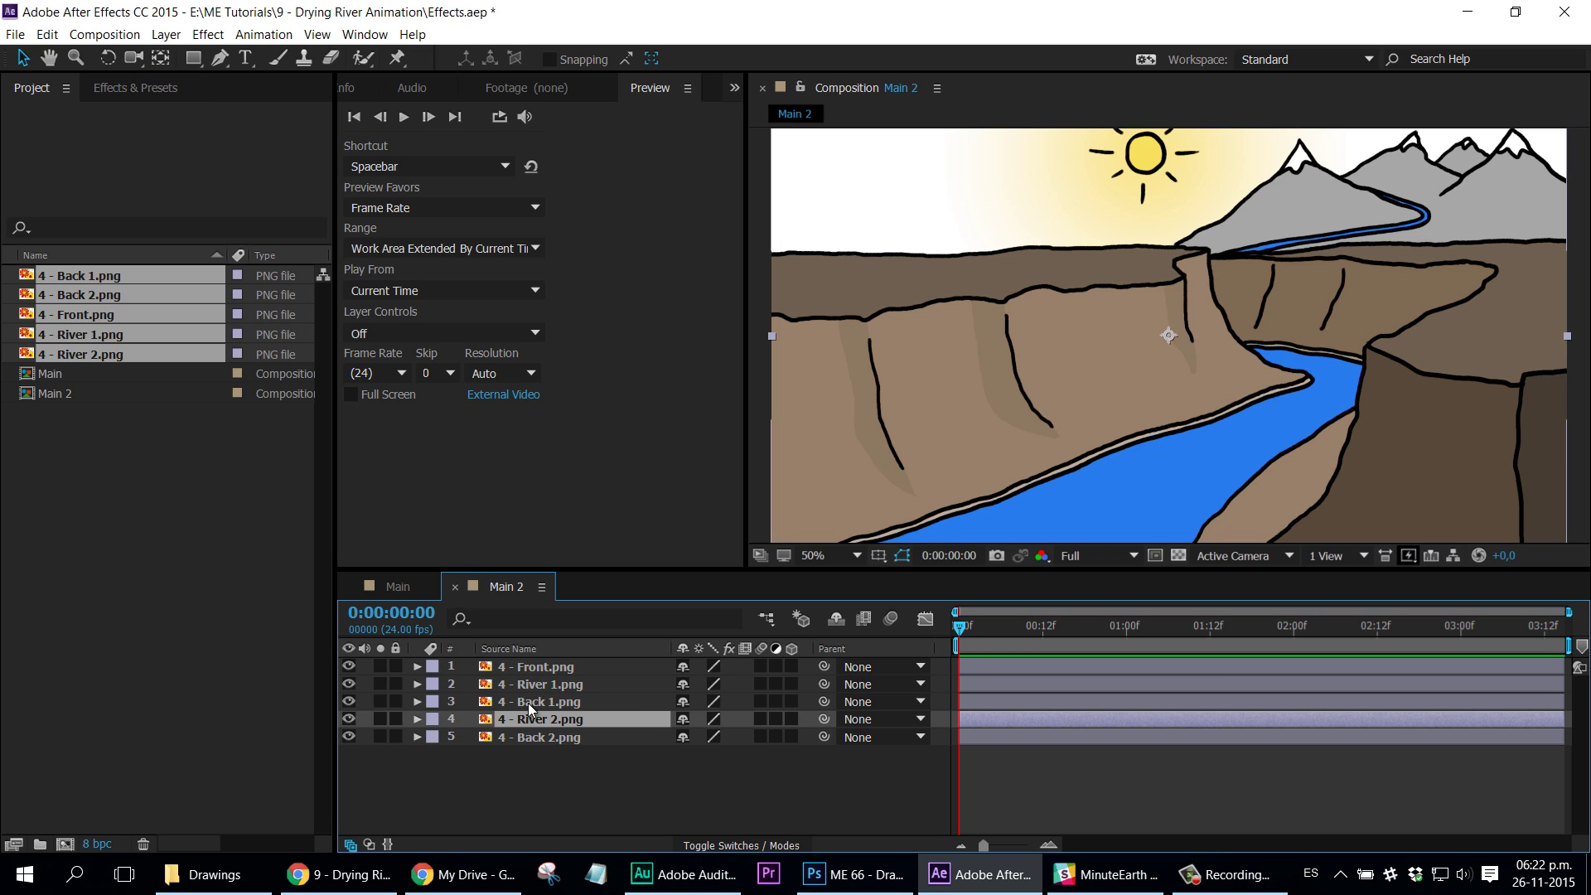
click(546, 685)
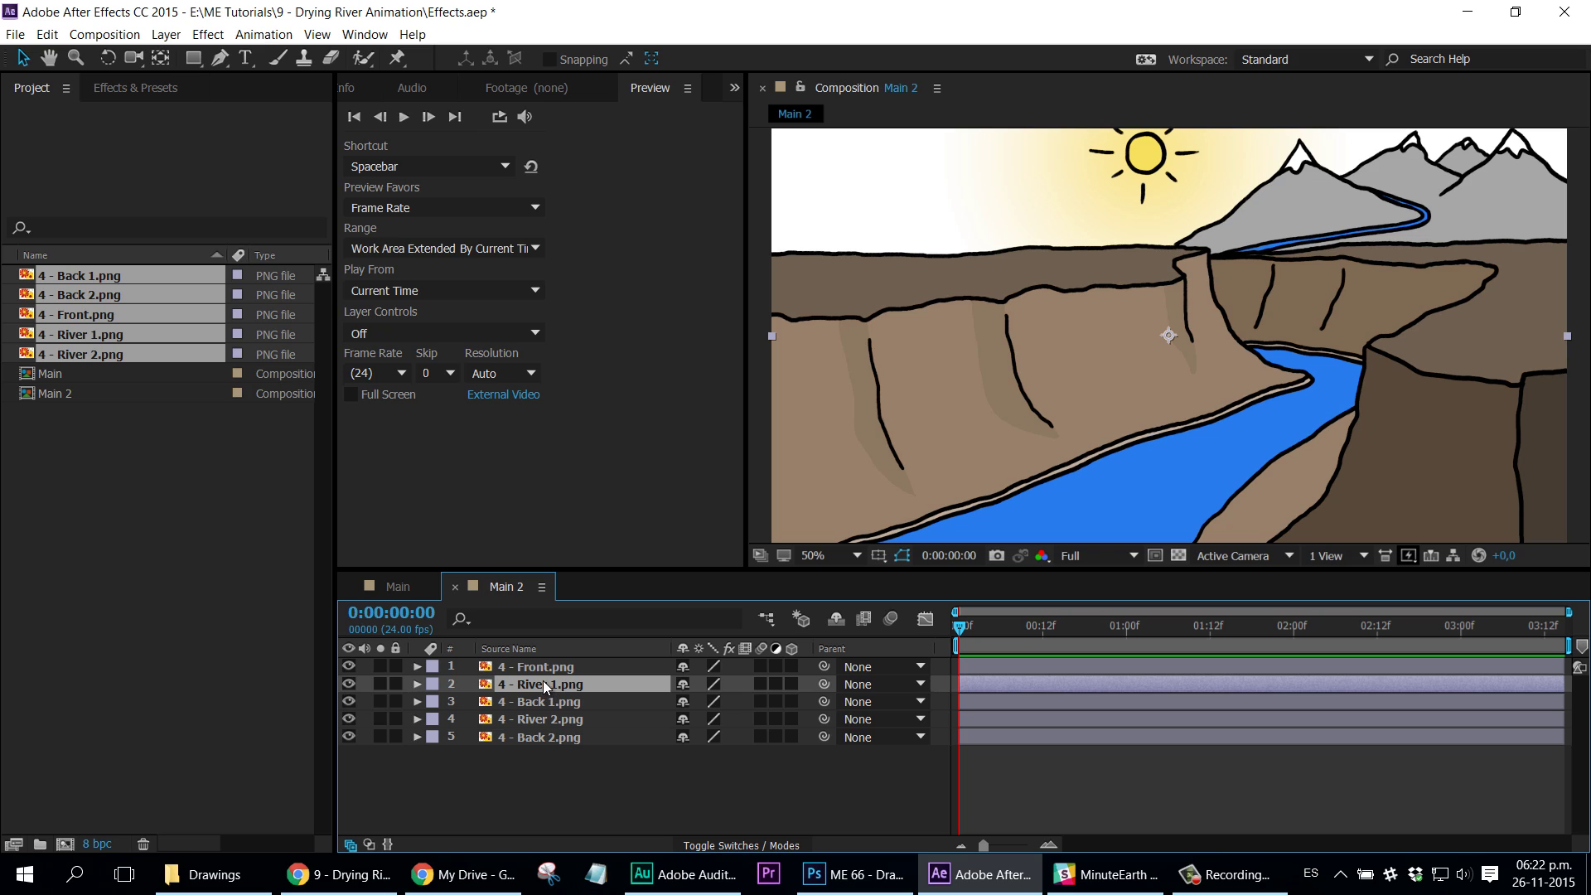
key(p)
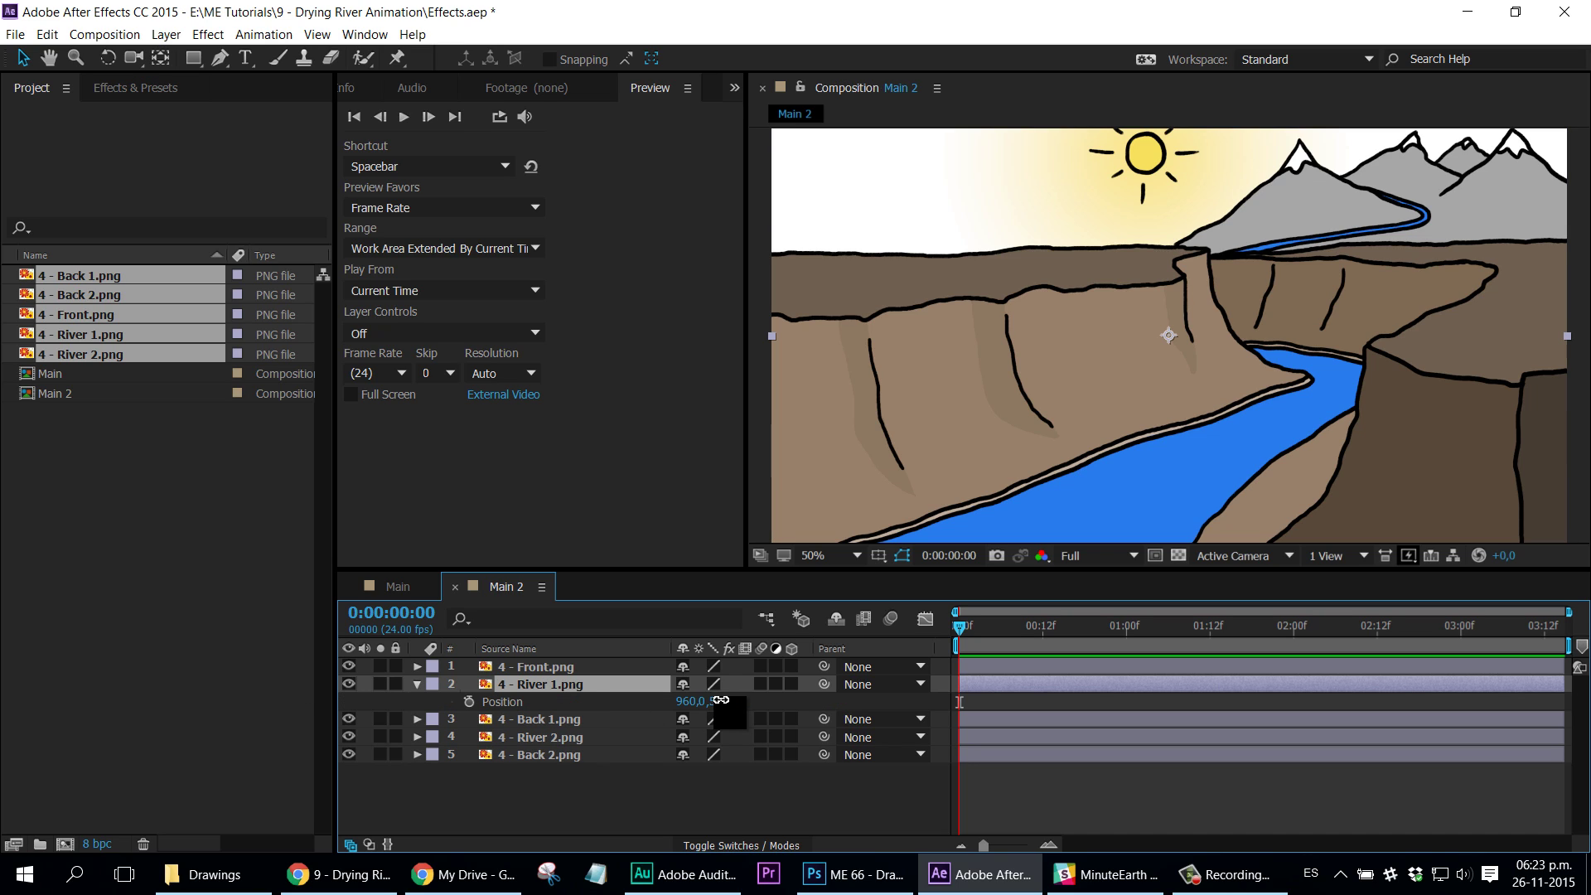
Step: Try lowering River 1 by changing its vertical position to 662, 610 and 617, and undo the moves
drag(723, 700, 852, 696)
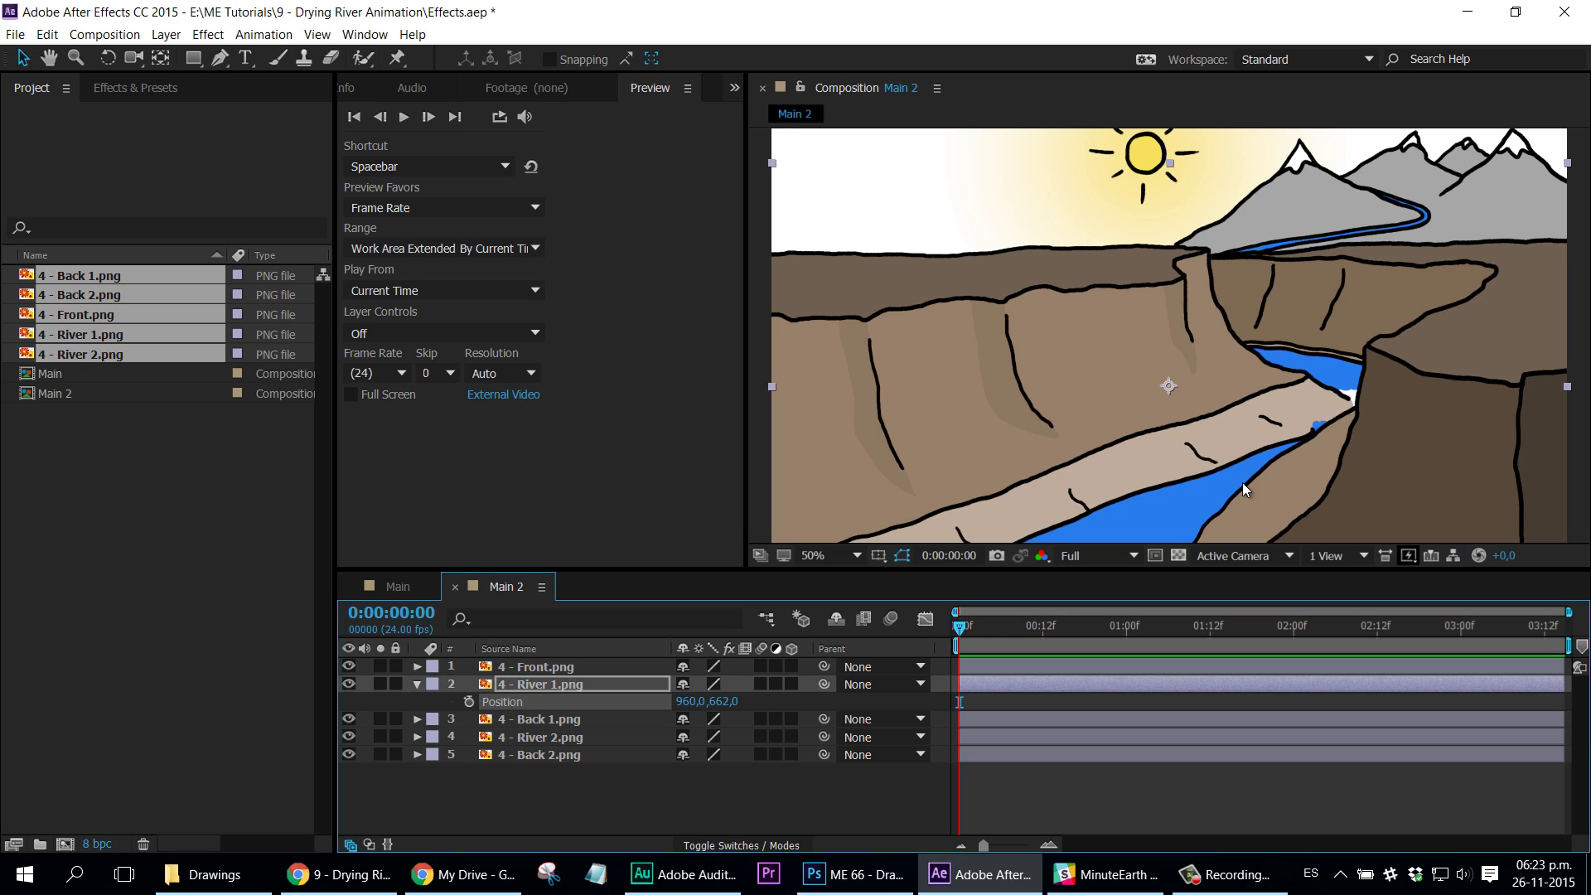
drag(718, 701, 652, 742)
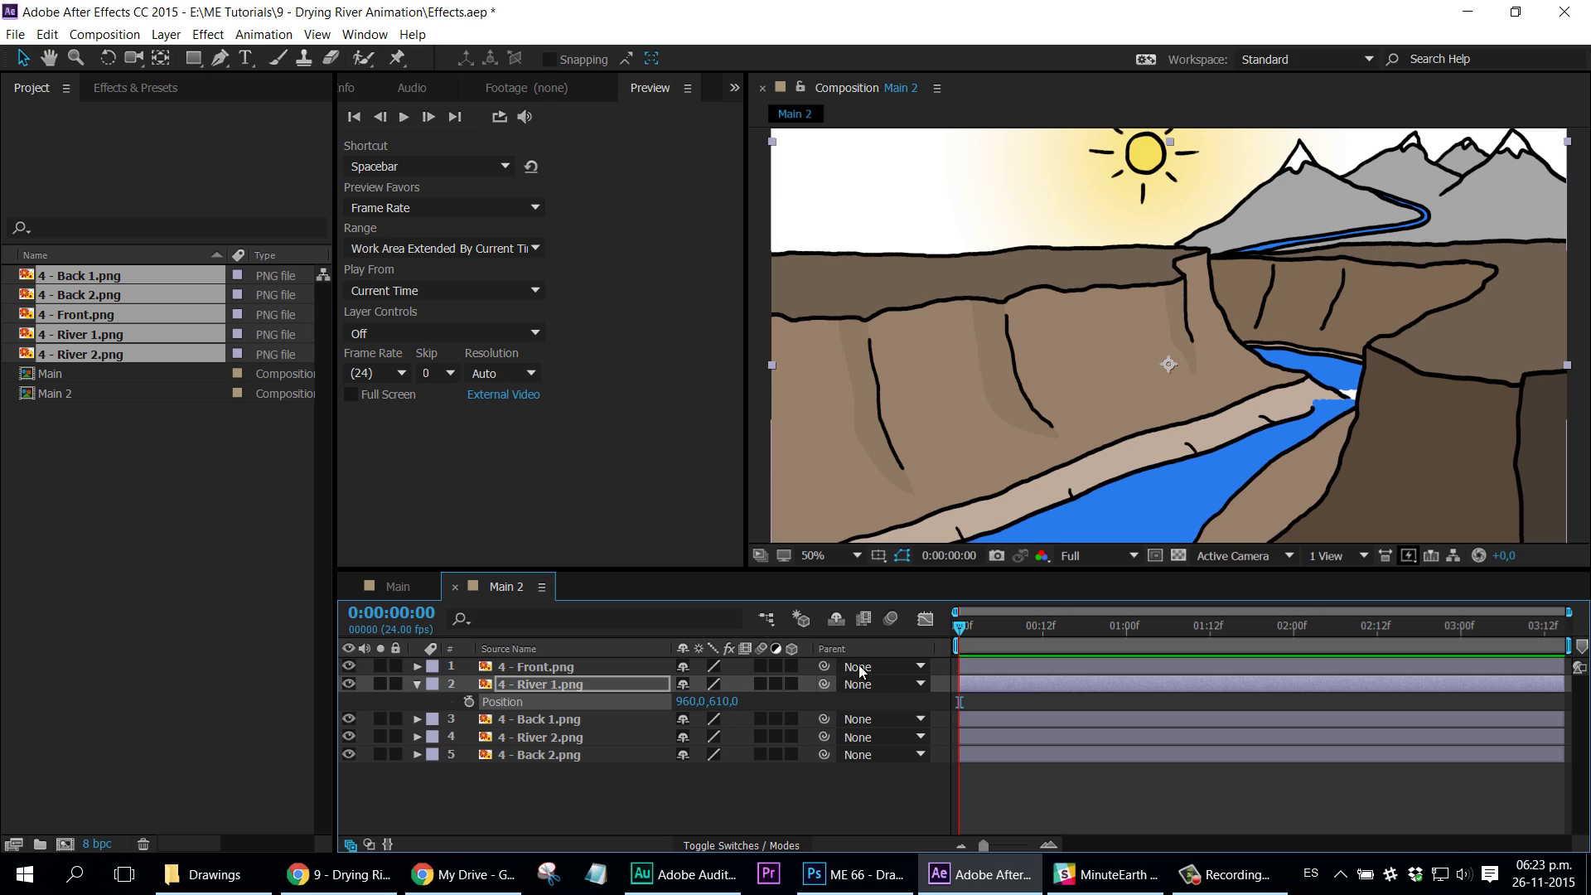
key(ctrl+z)
key(ctrl+z)
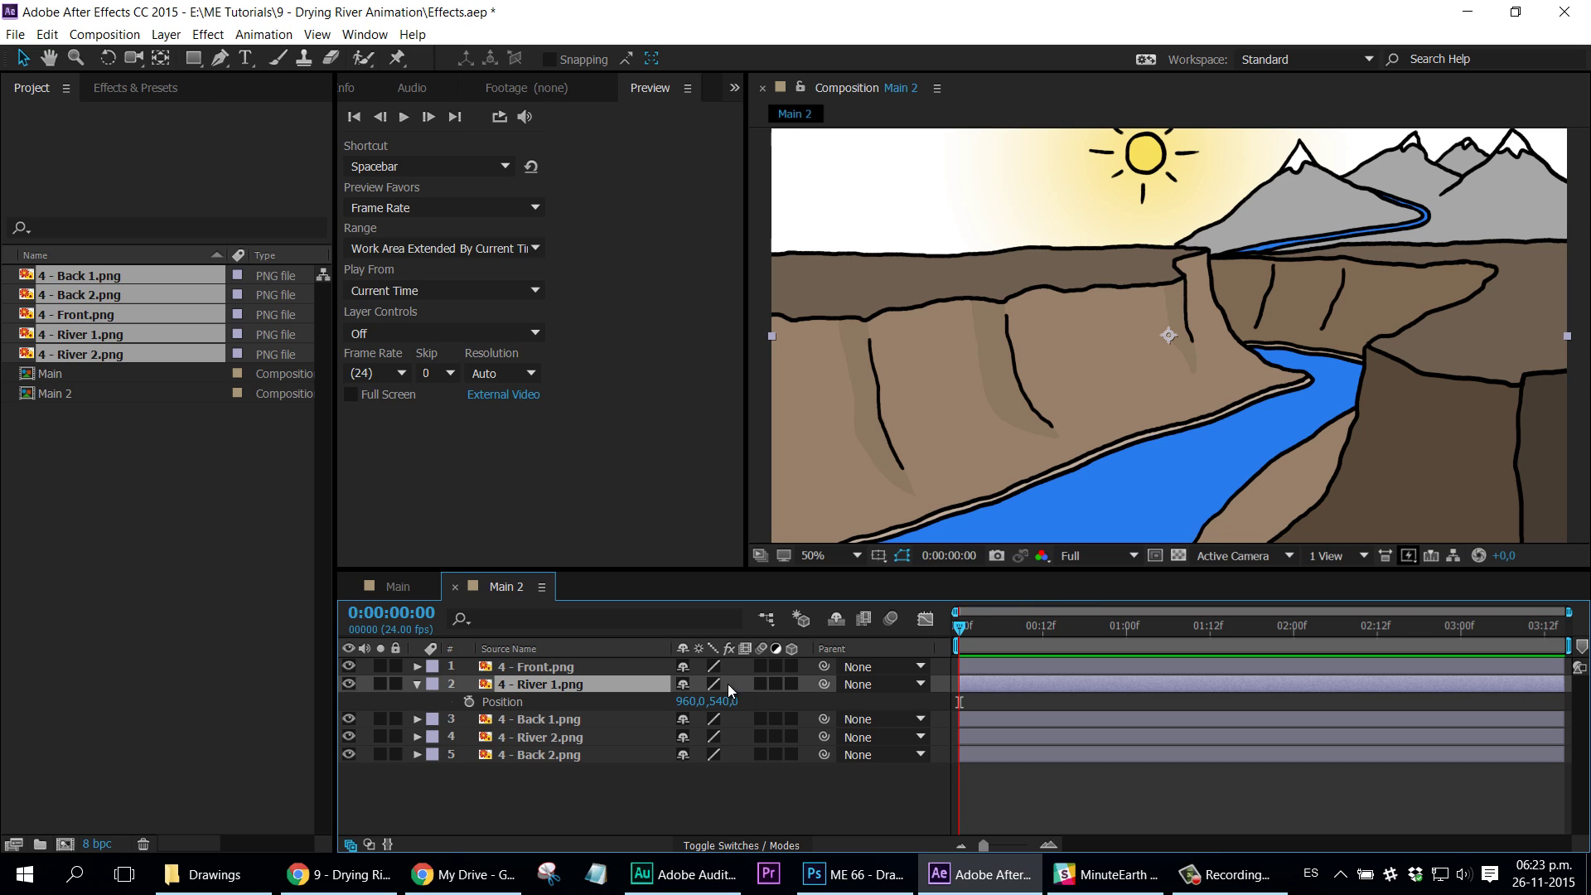
drag(722, 701, 807, 699)
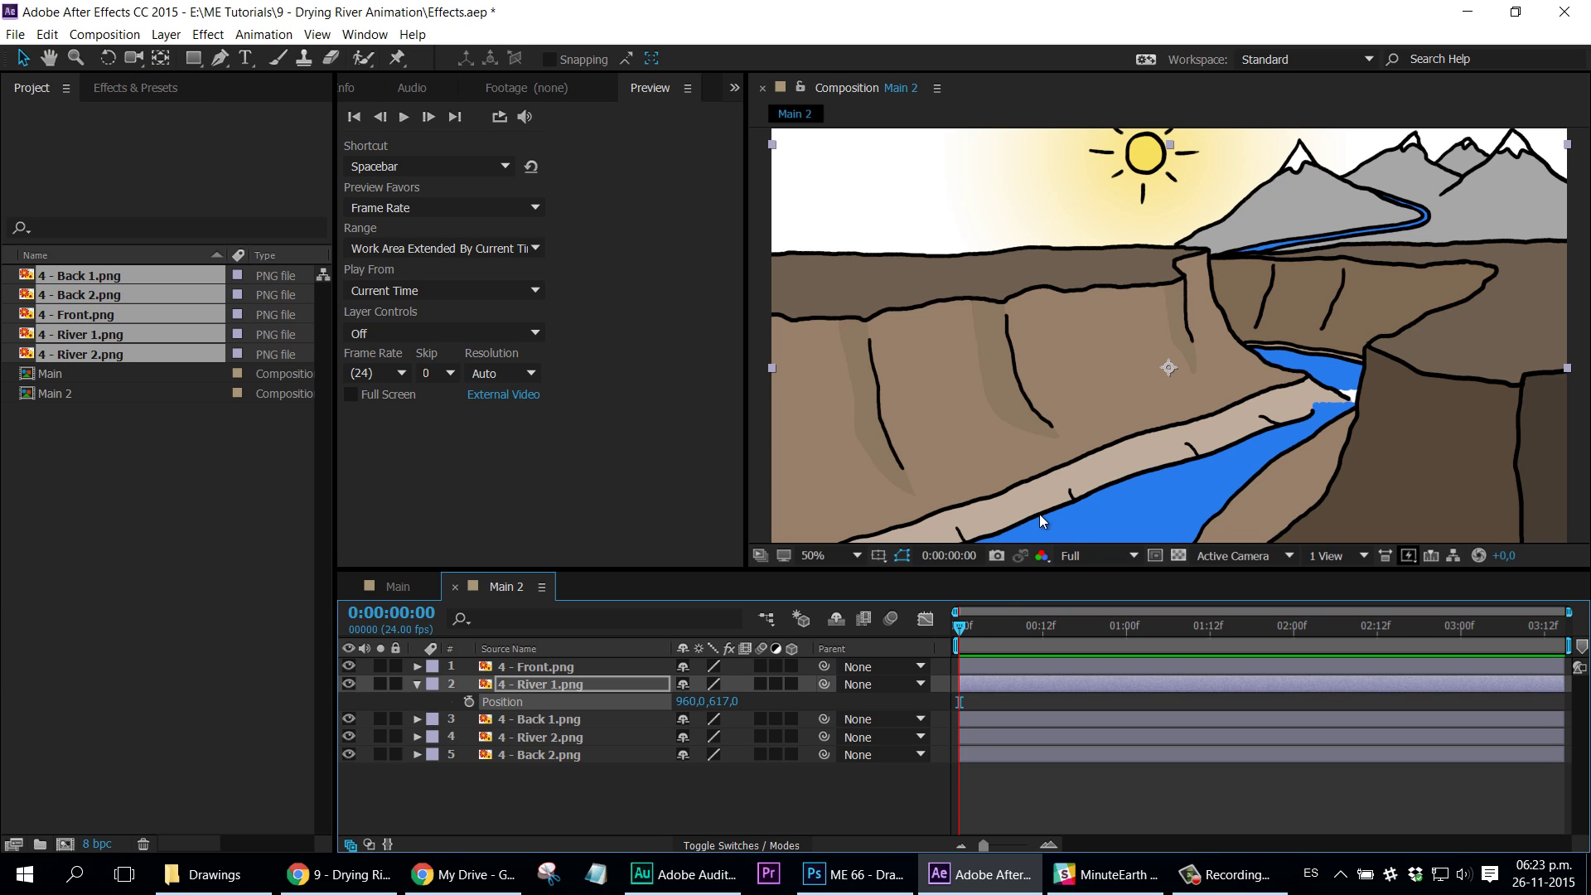
click(621, 683)
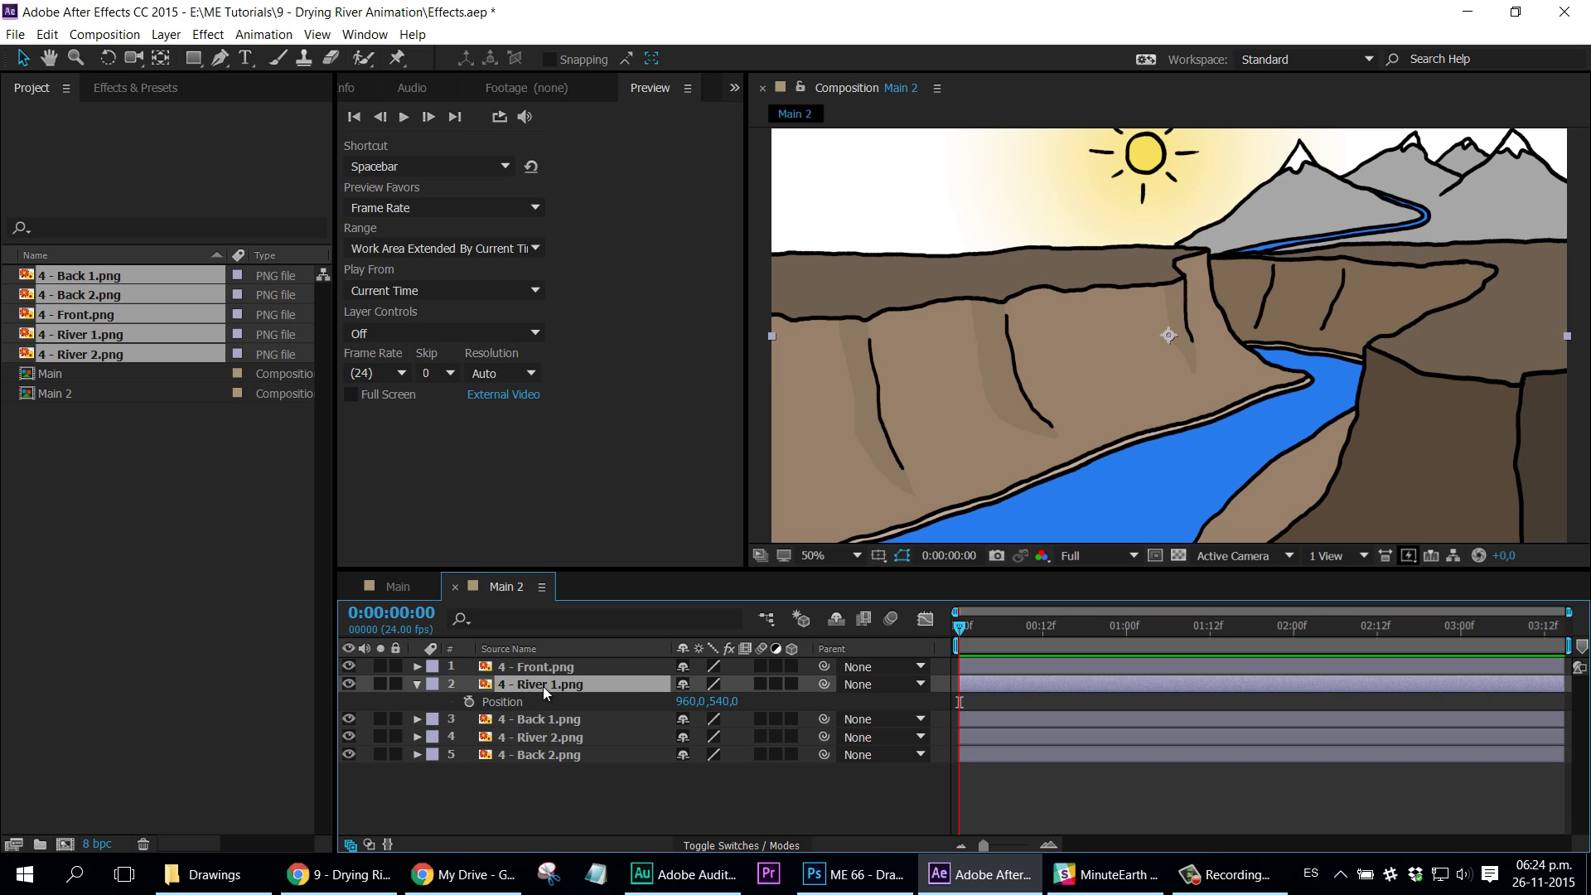
click(744, 788)
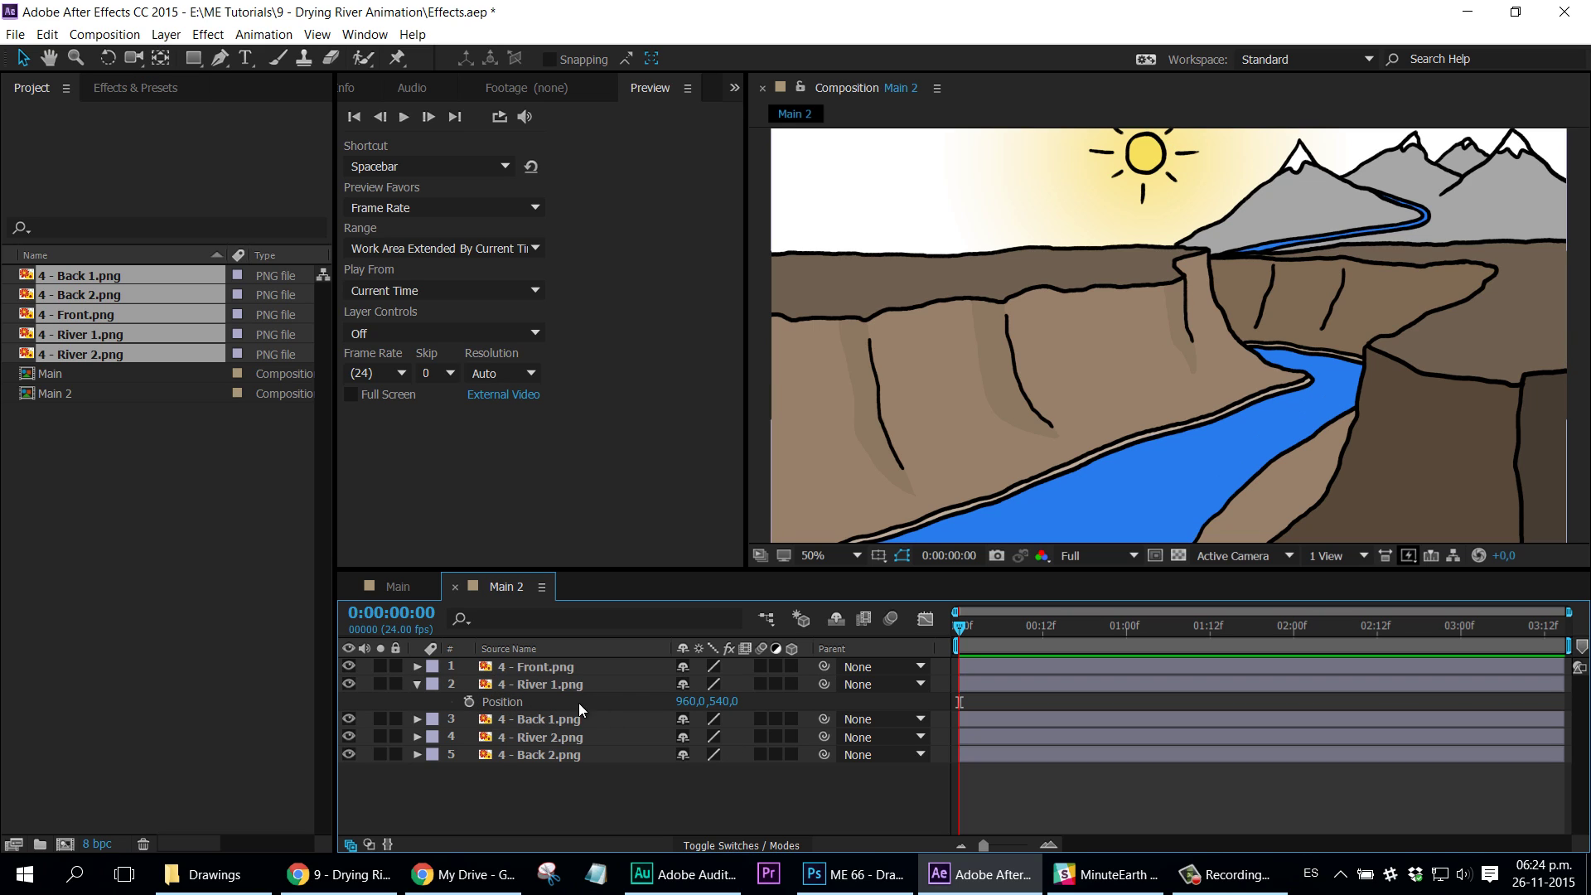
Step: Move the anchor point of 4 - River 1 onto the pointed tip of the river bank, at about 1306.8, 645.0
click(524, 703)
key(y)
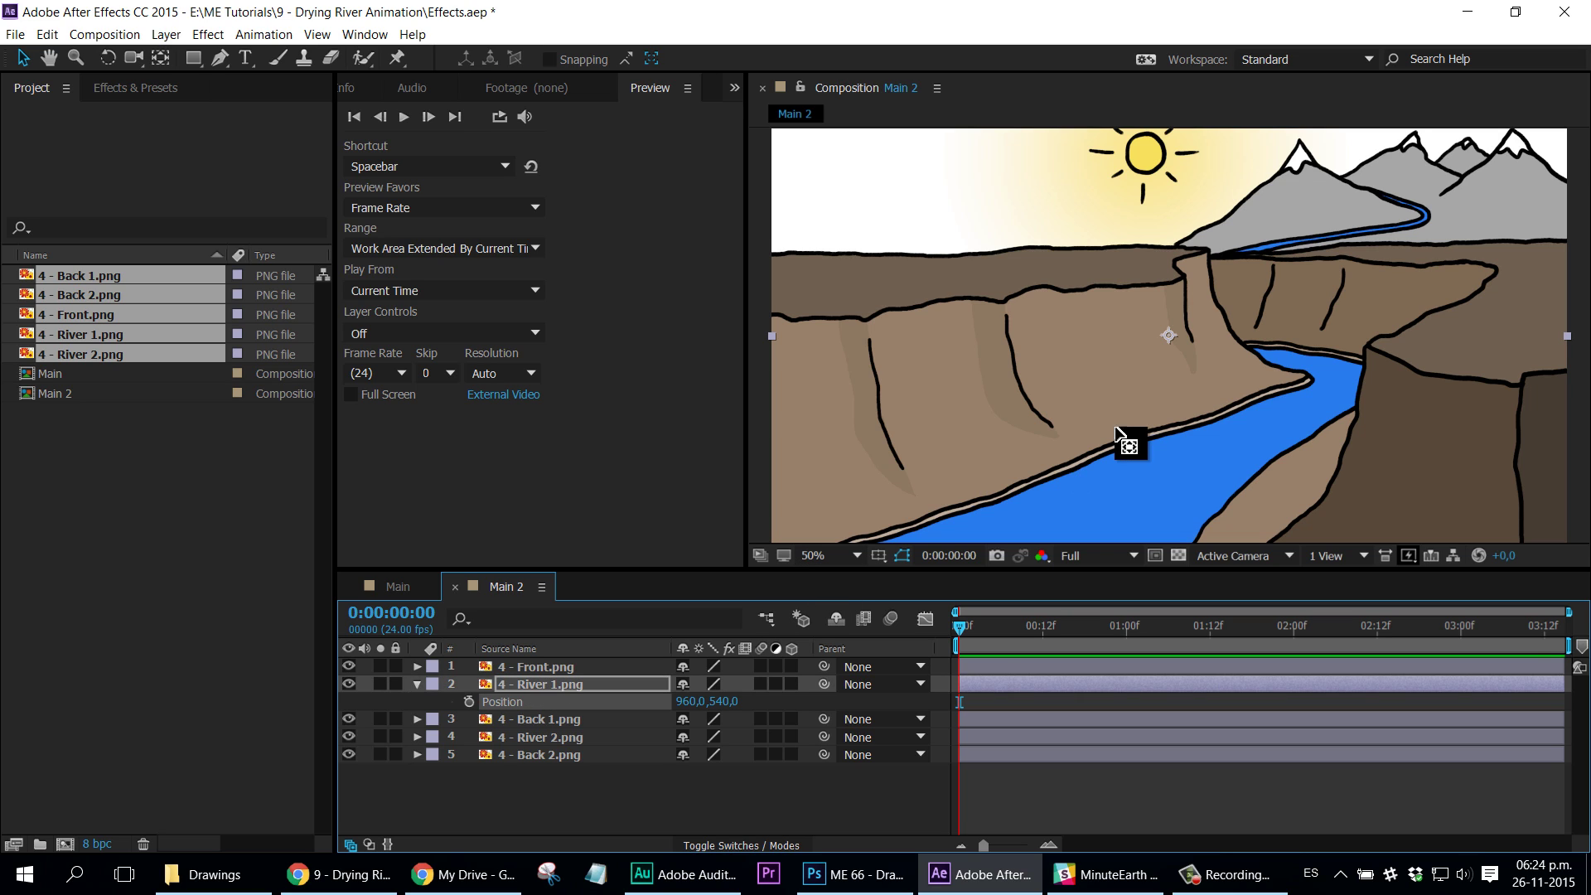
drag(1170, 338, 1317, 386)
scroll(1320, 387, up, 3)
key(space)
drag(1392, 435, 894, 266)
drag(1140, 348, 1124, 325)
scroll(1127, 406, down, 5)
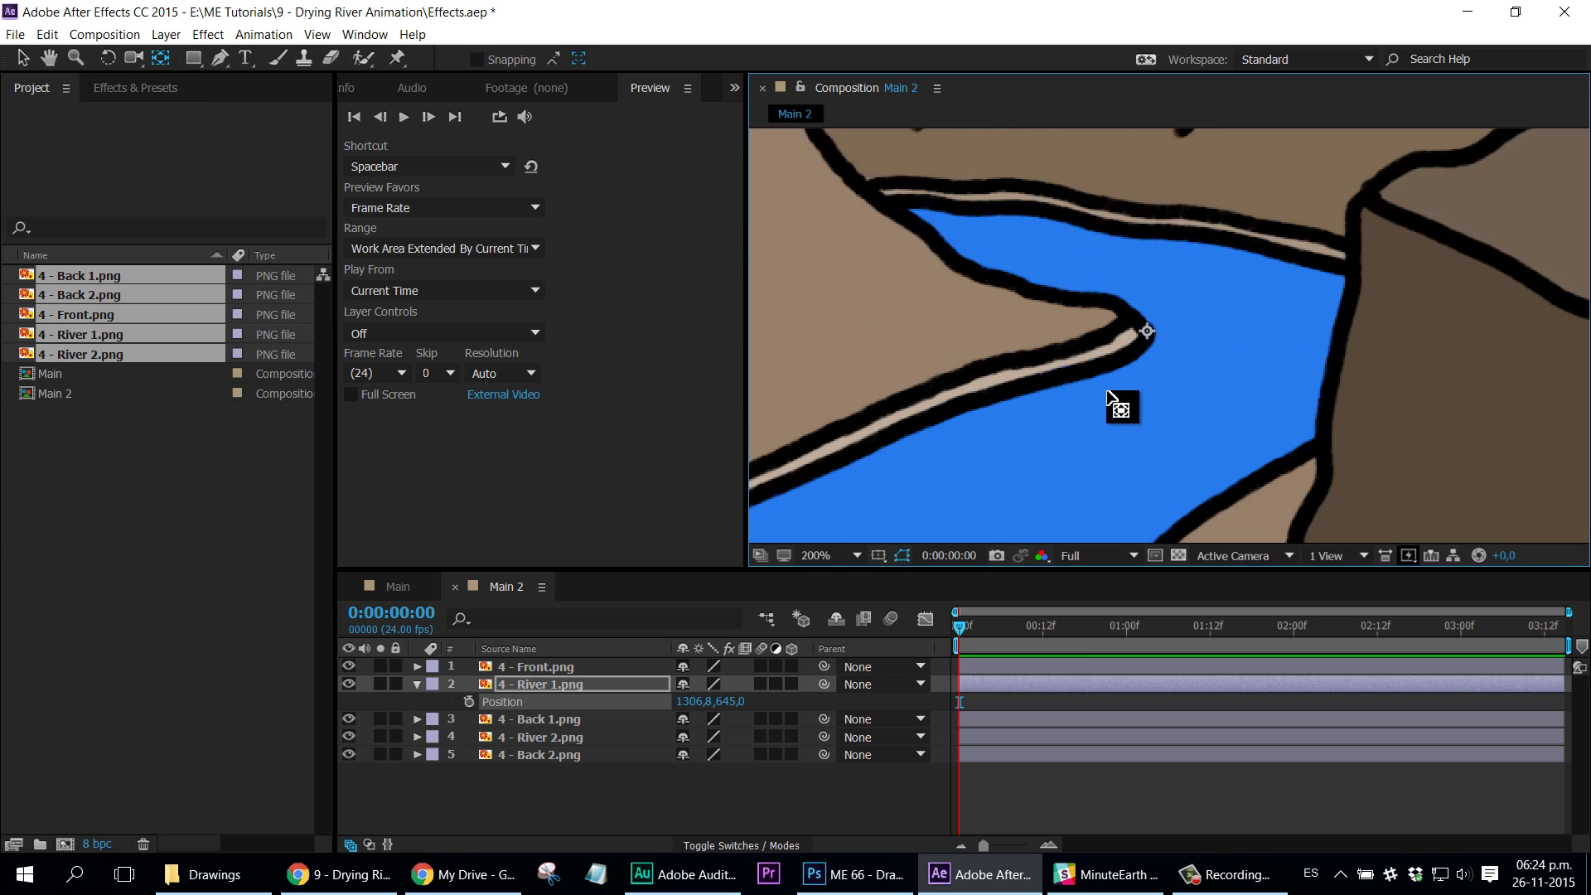
key(space)
drag(1113, 379, 1140, 386)
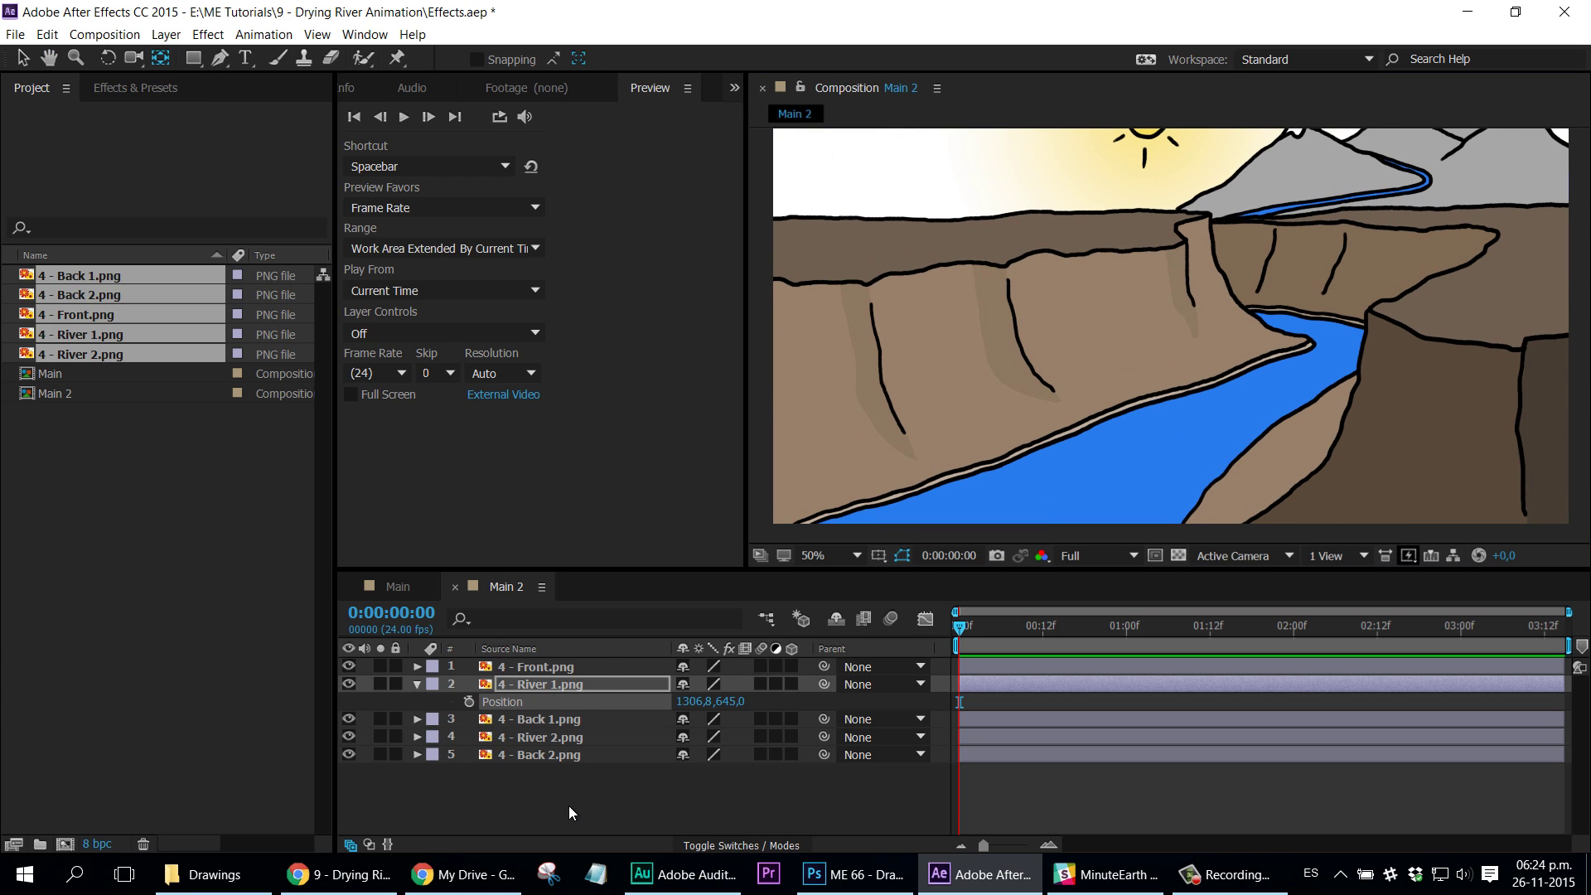
Step: Set River 1 Position keyframes at the first frame and at 0:00:00:12
click(526, 701)
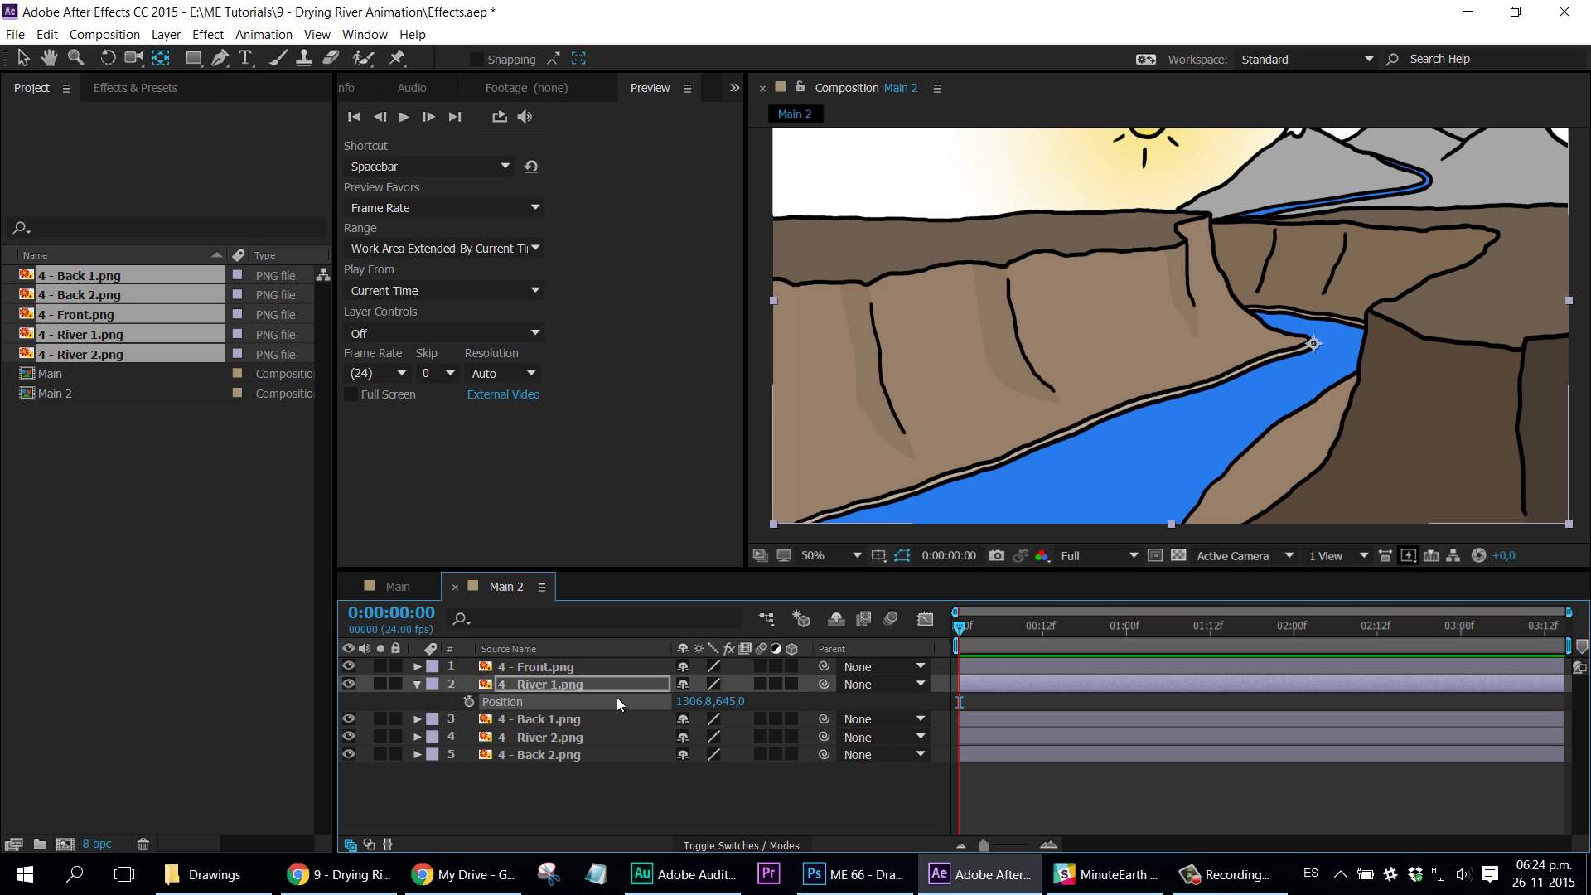
key(v)
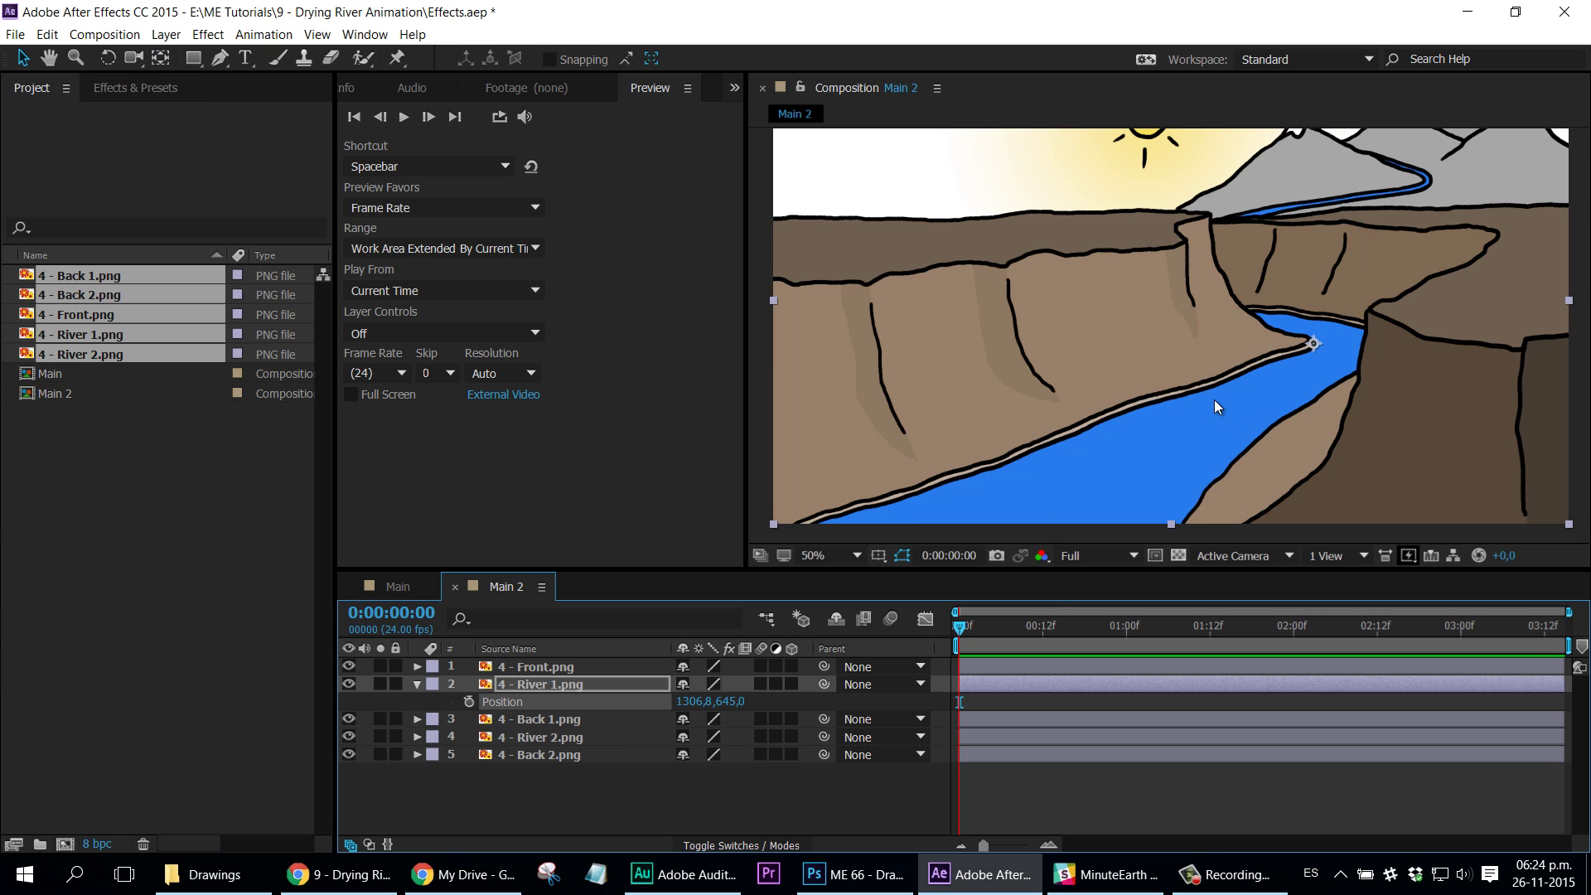
click(466, 701)
drag(1006, 630, 1041, 628)
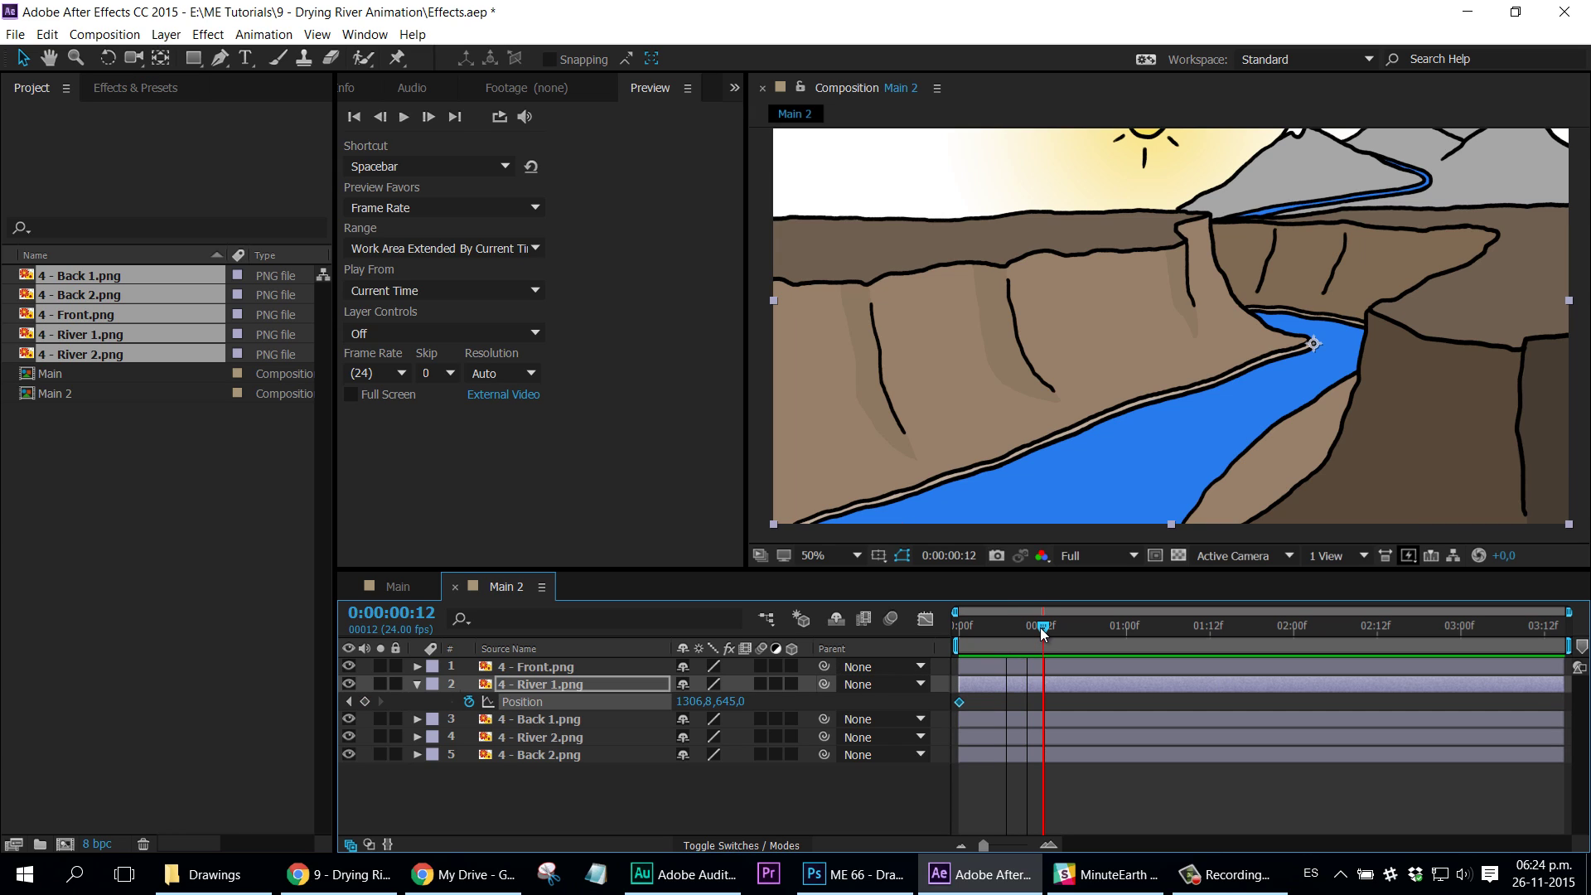
click(365, 702)
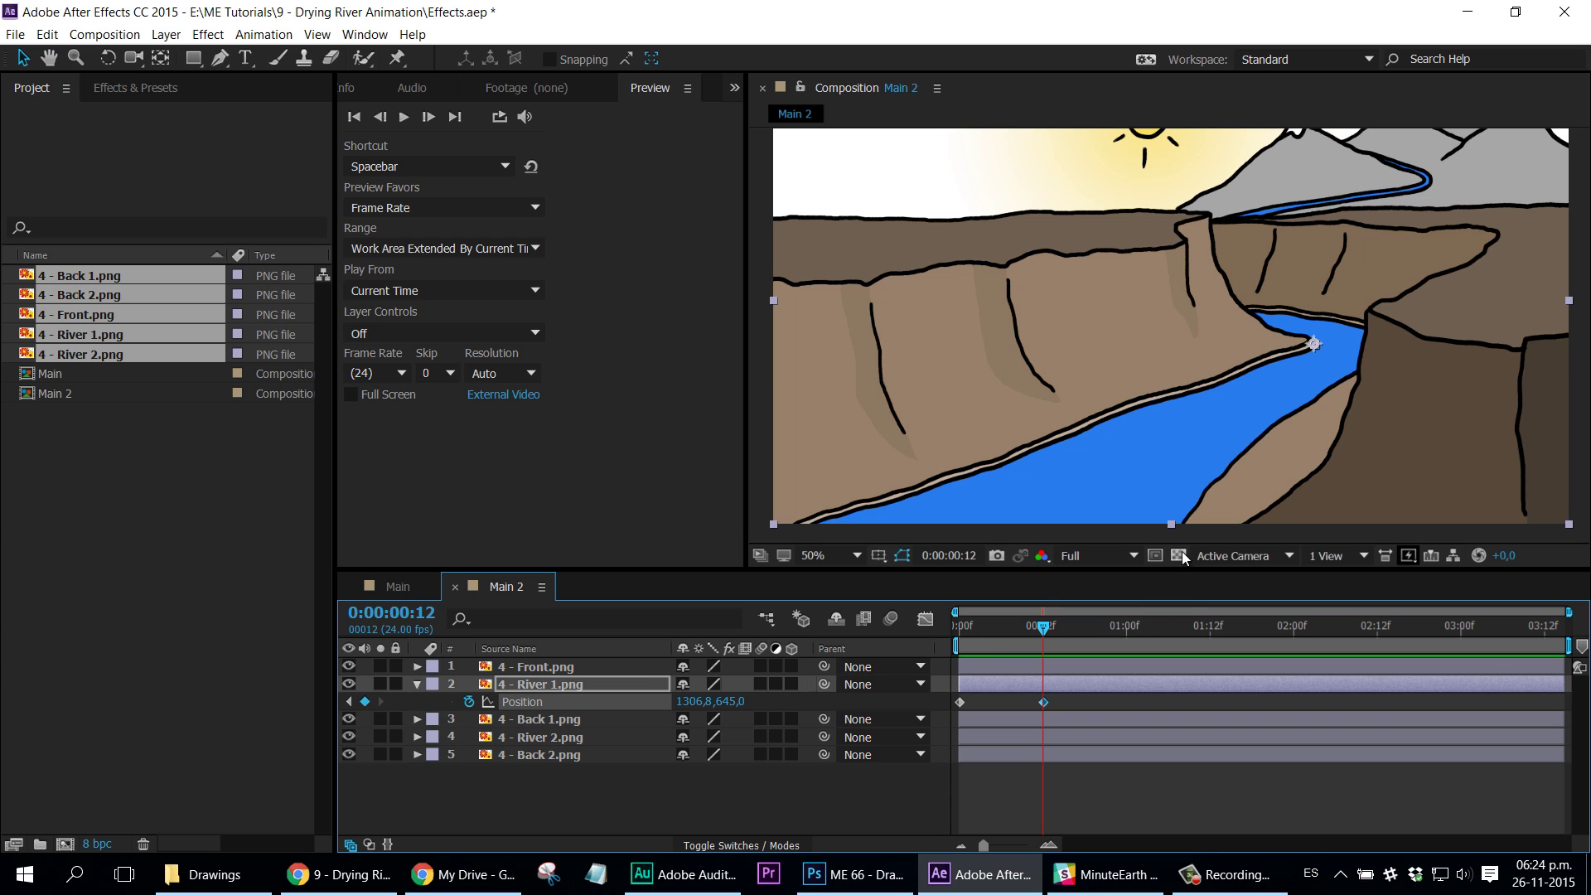
Step: Move River 1 diagonally down along the bank at 0:00:00:12, to a position of about 1391.3, 690.0
drag(1208, 429, 1242, 447)
scroll(1389, 363, up, 1)
drag(1440, 387, 985, 313)
scroll(1017, 323, up, 4)
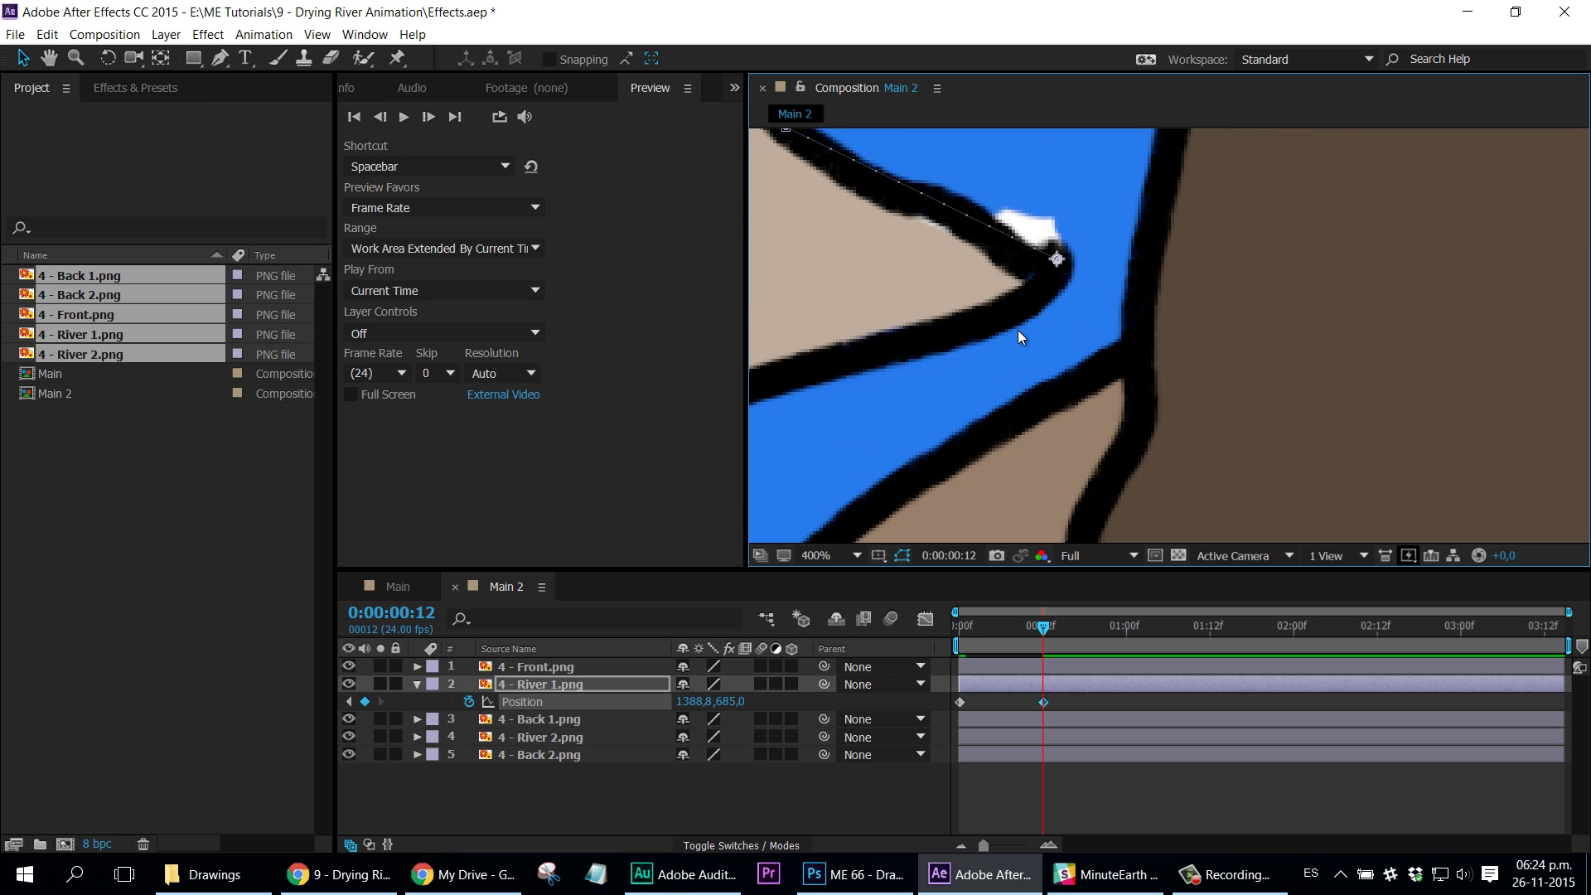
drag(1031, 381, 1125, 420)
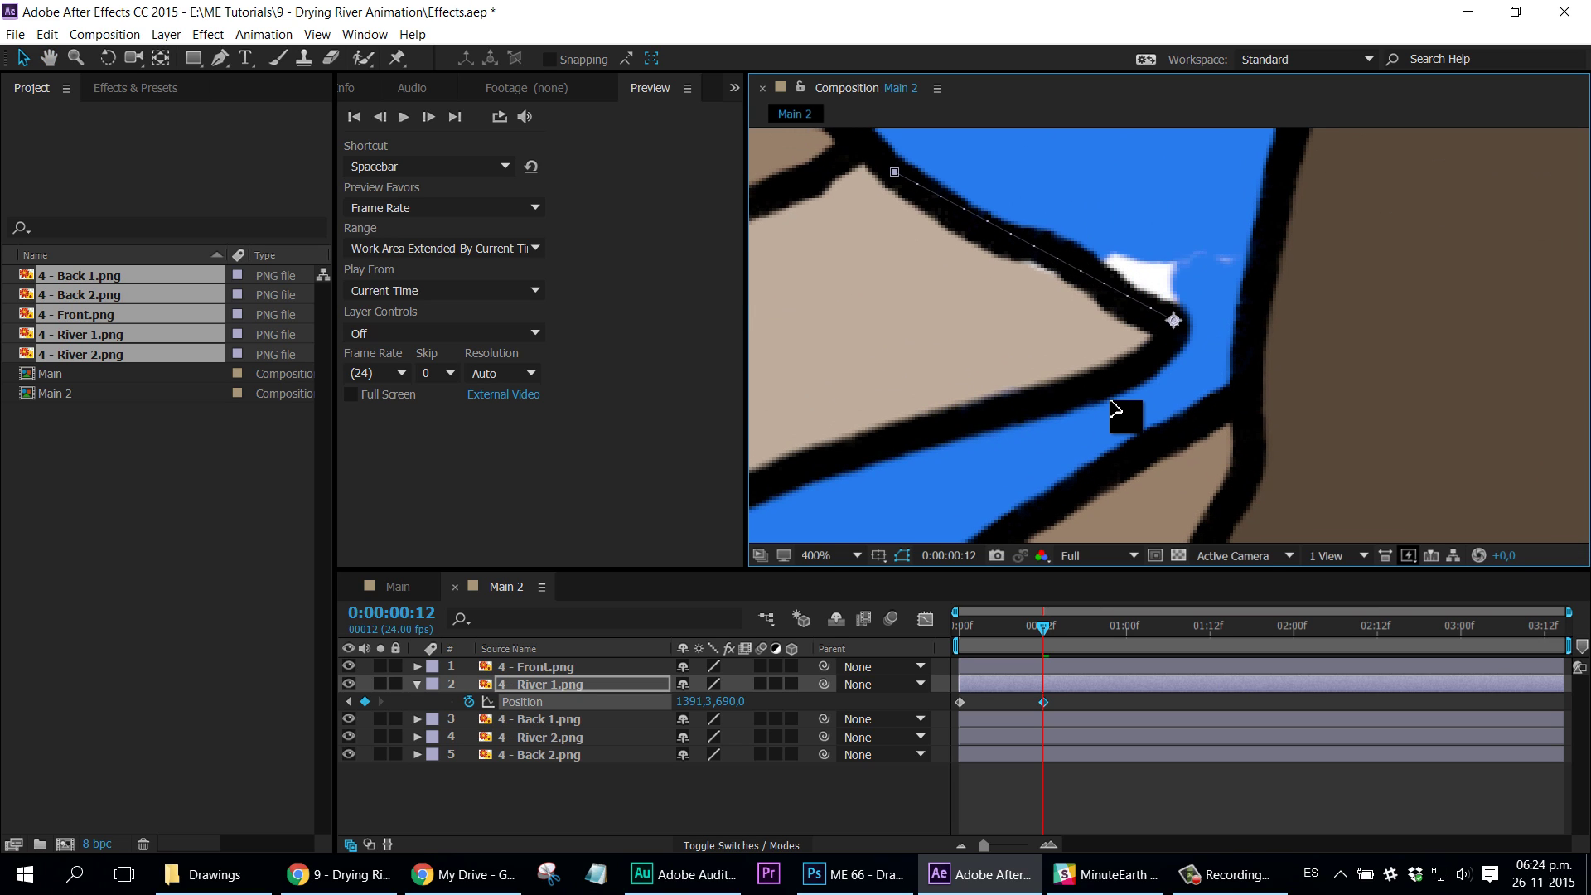
Step: Nudge 4 - River 1 slightly at 0:00:00:12 to a position of 1388.3, 690.0 and return to the first frame
key(v)
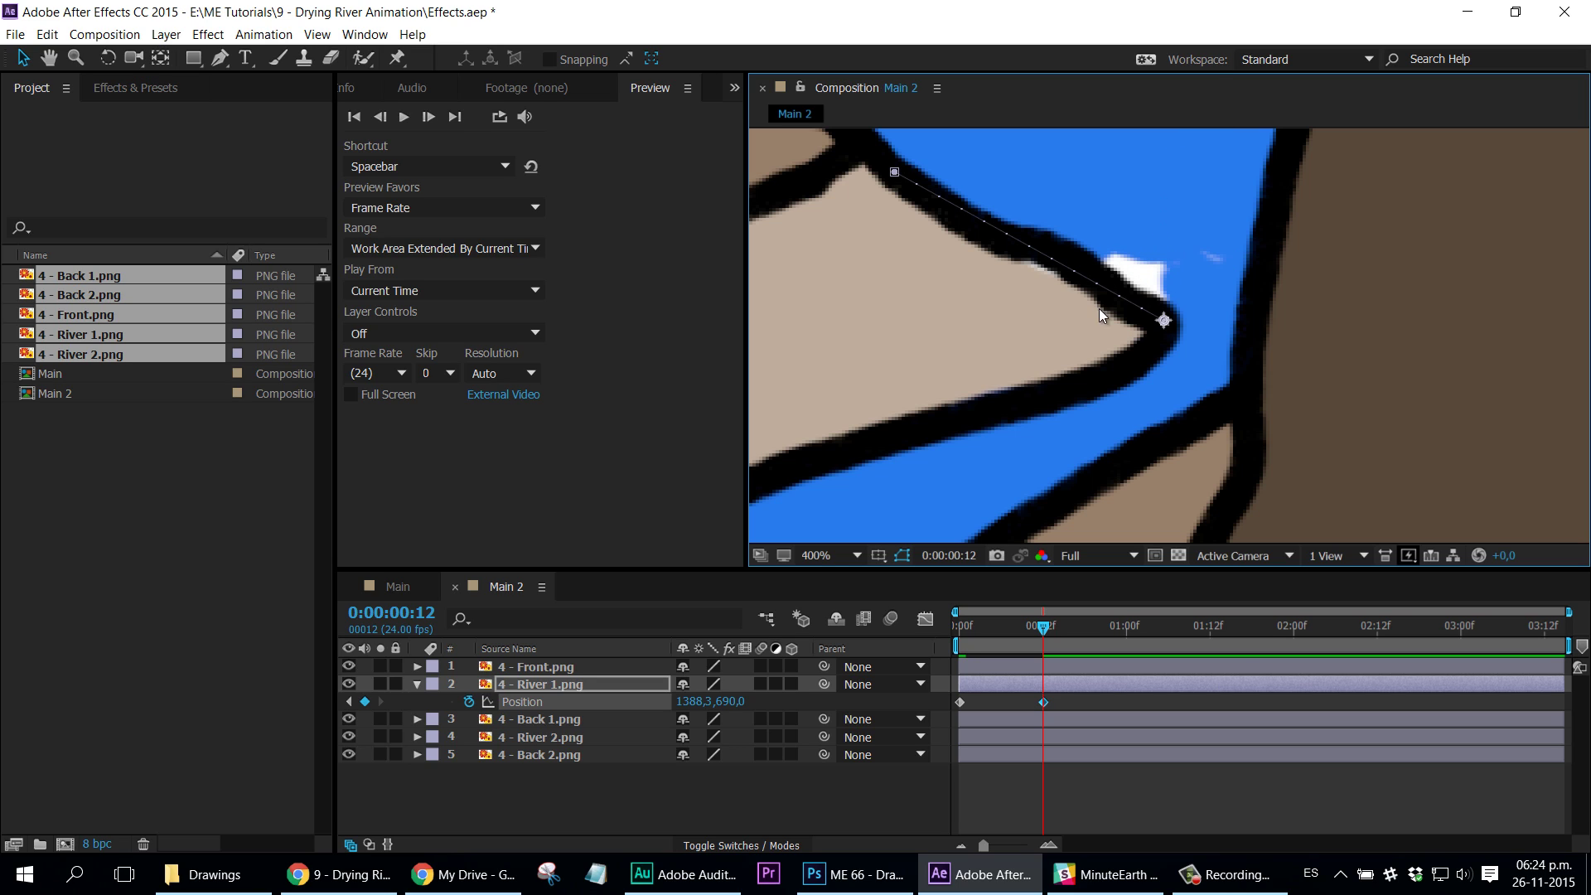
key(comma)
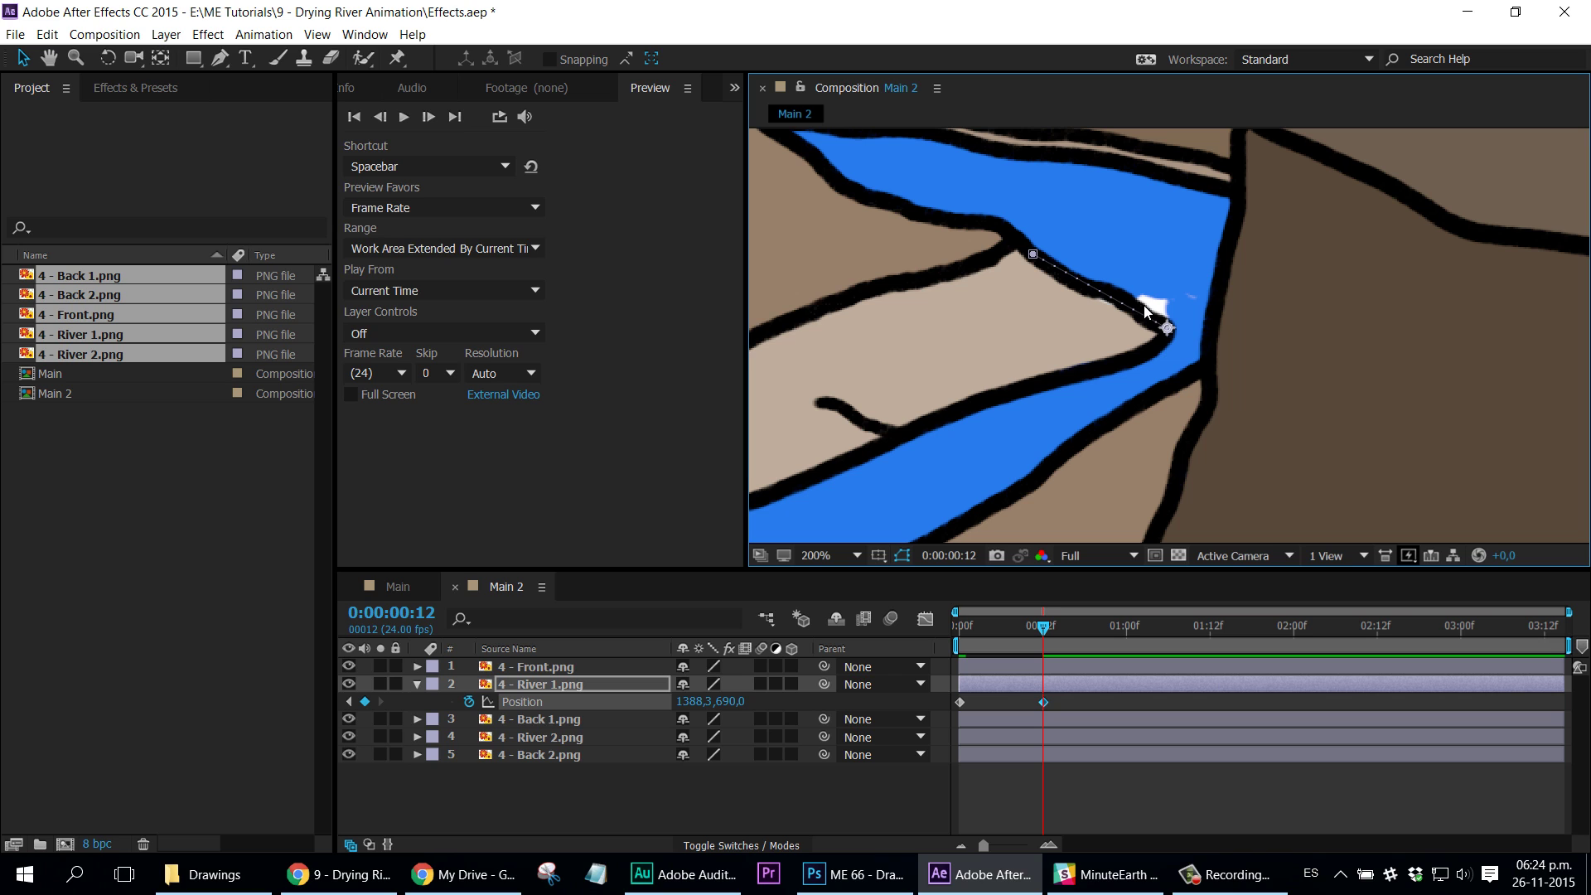
key(comma)
click(963, 628)
key(comma)
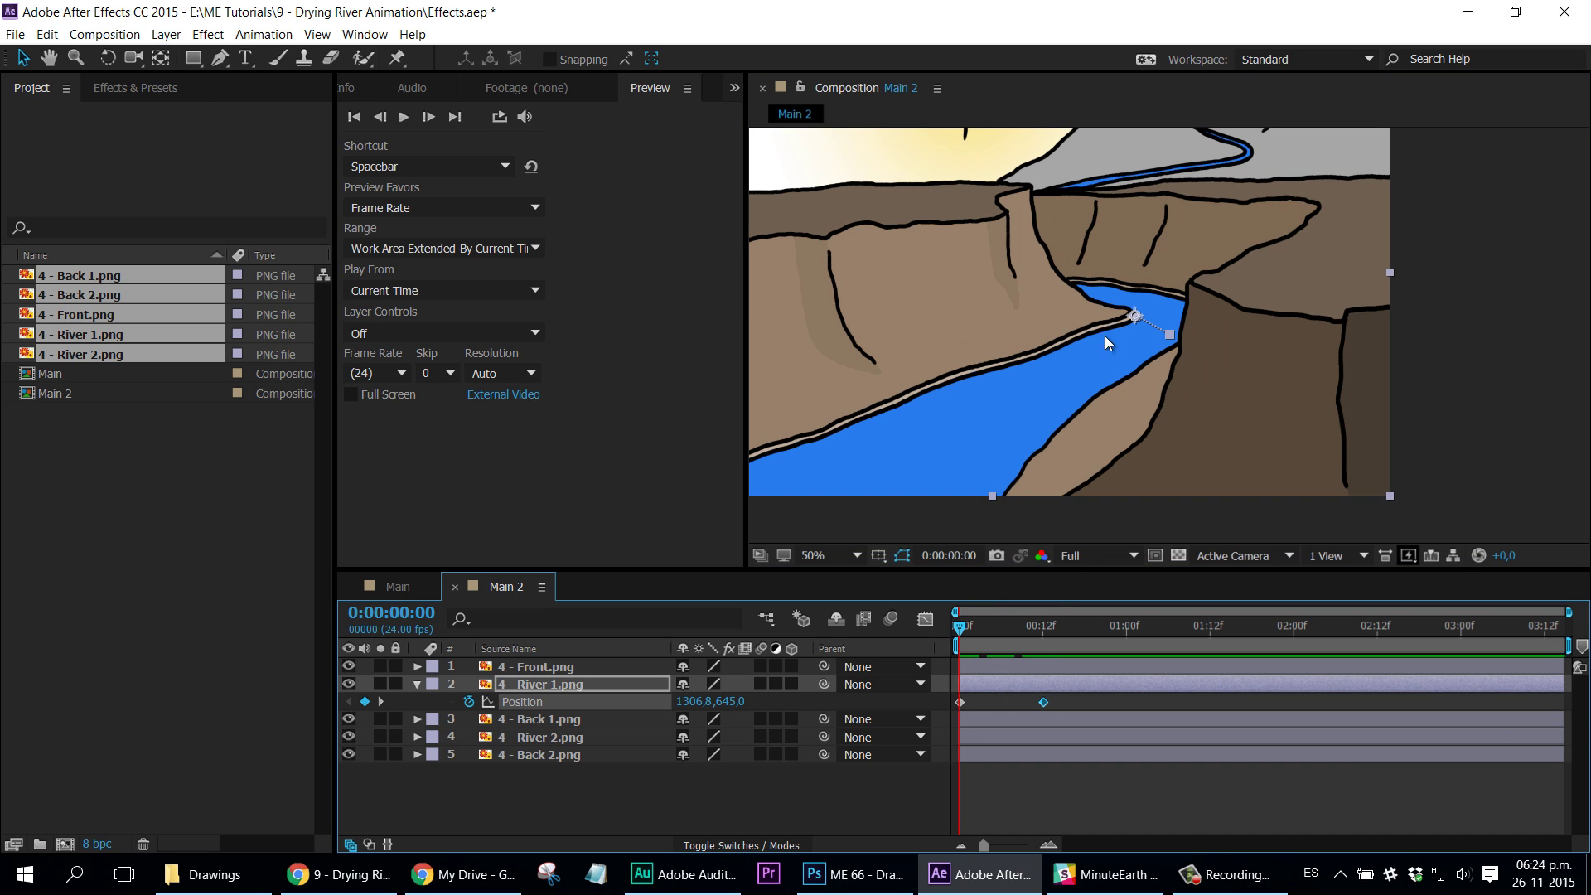
Step: Shorten the work area so it ends just past the 0:00:00:12 keyframe and preview River 1's movement
drag(925, 476, 1054, 483)
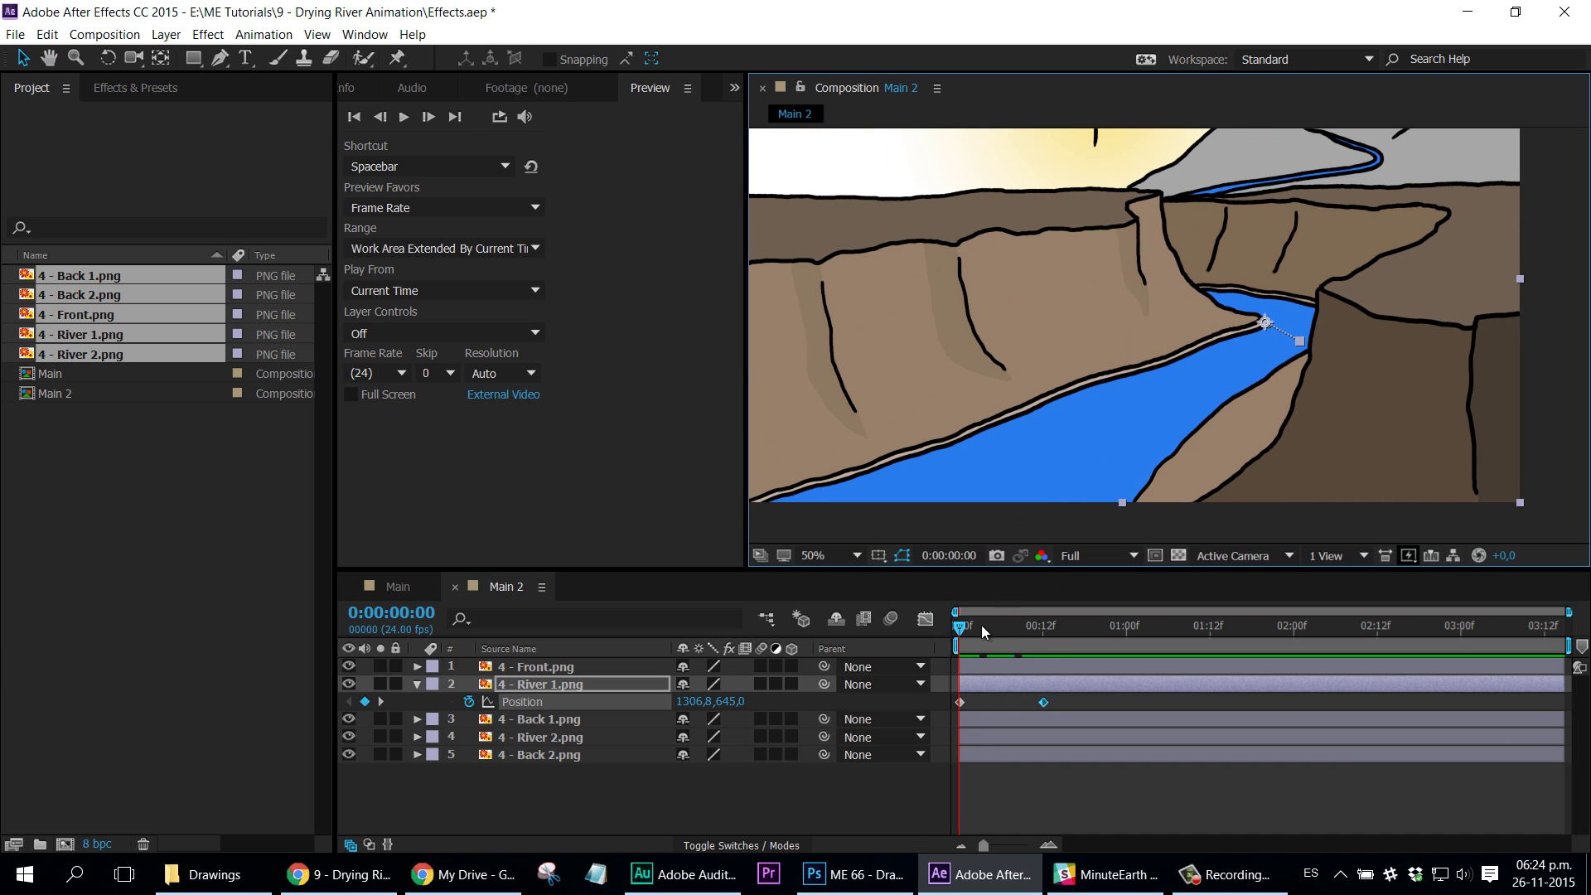
drag(1567, 645, 1067, 667)
key(space)
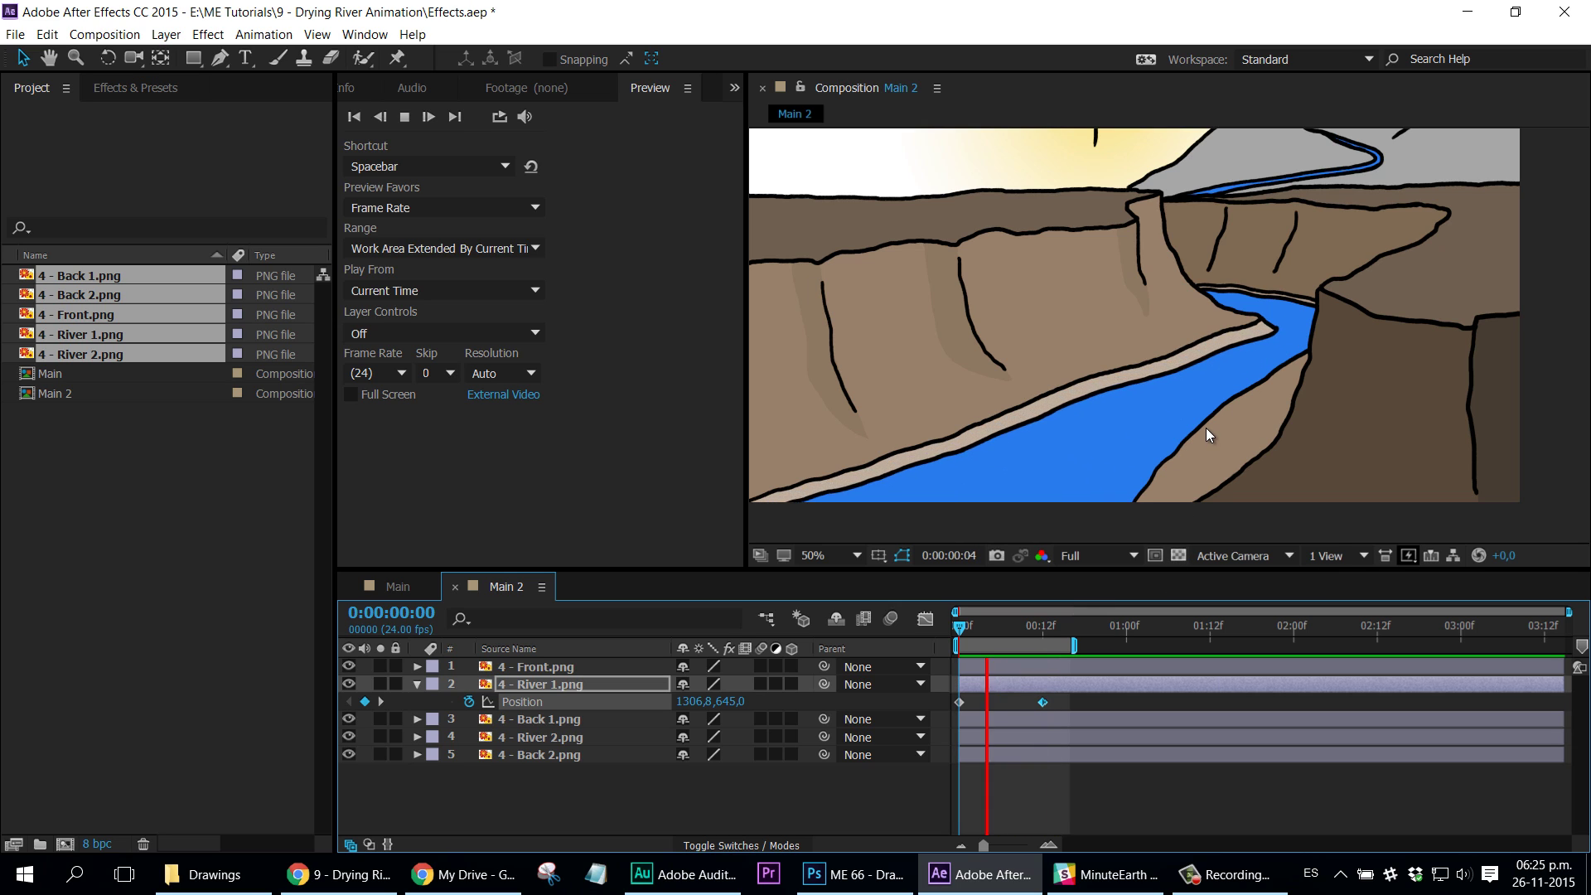
key(space)
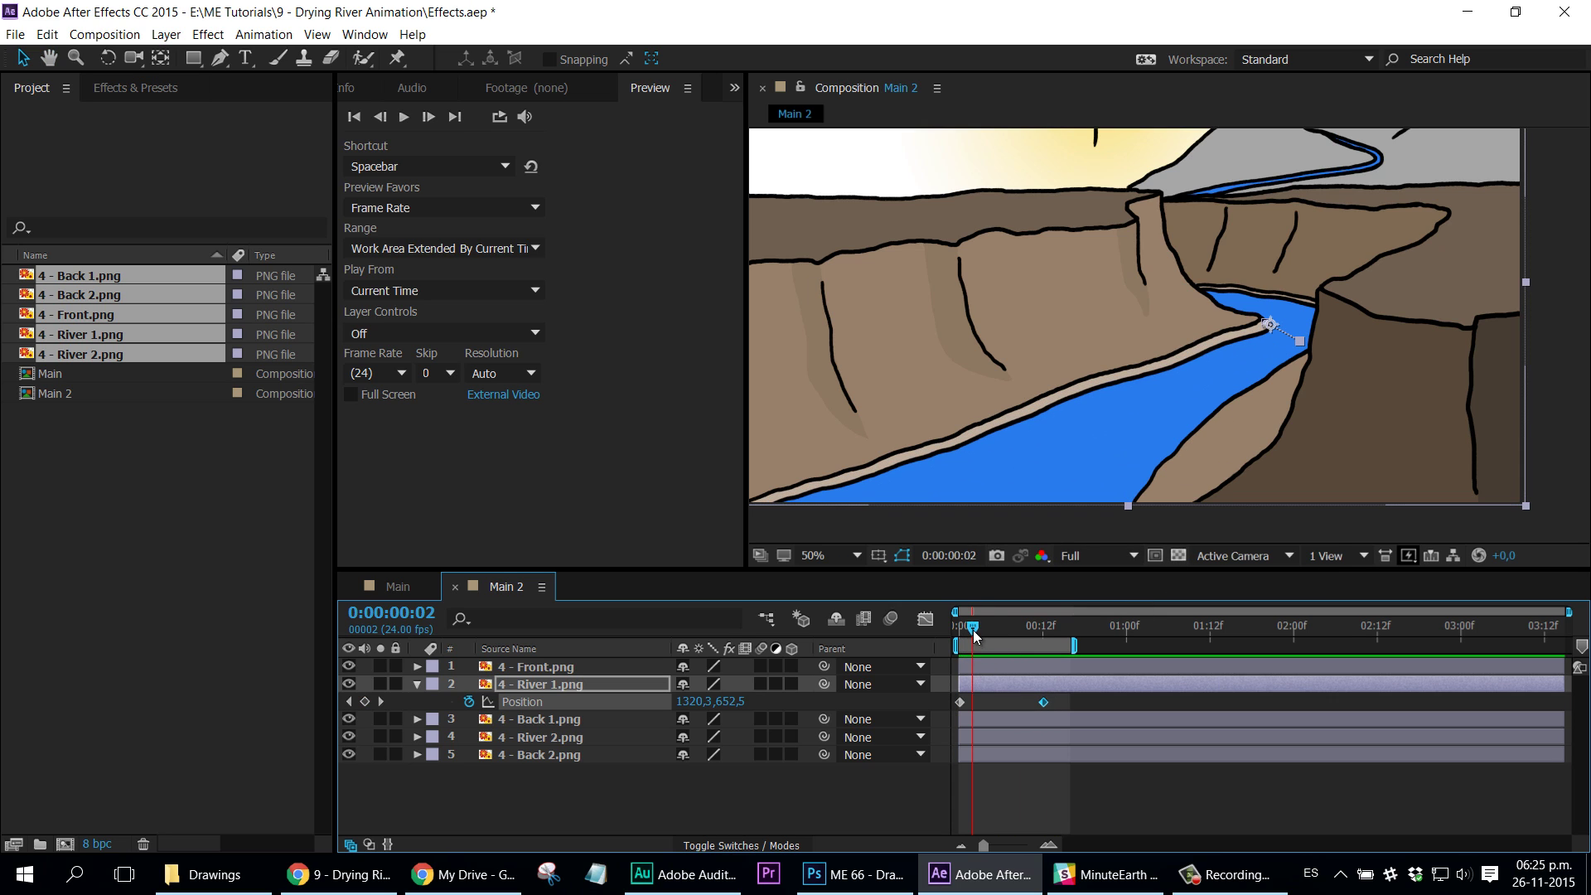
drag(975, 635, 1029, 629)
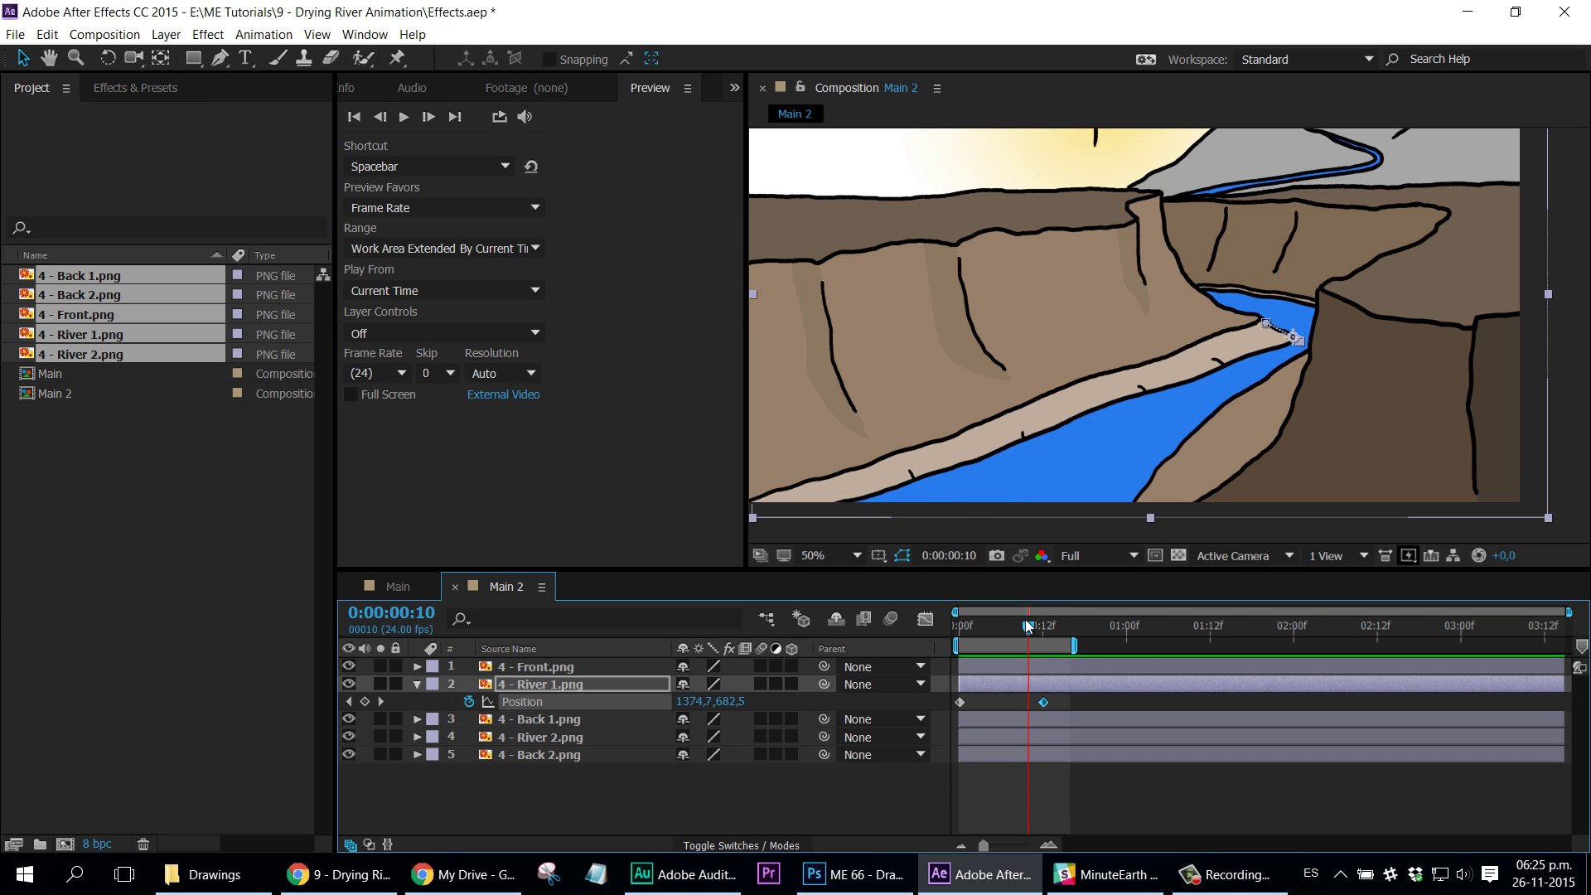
drag(1028, 627, 944, 631)
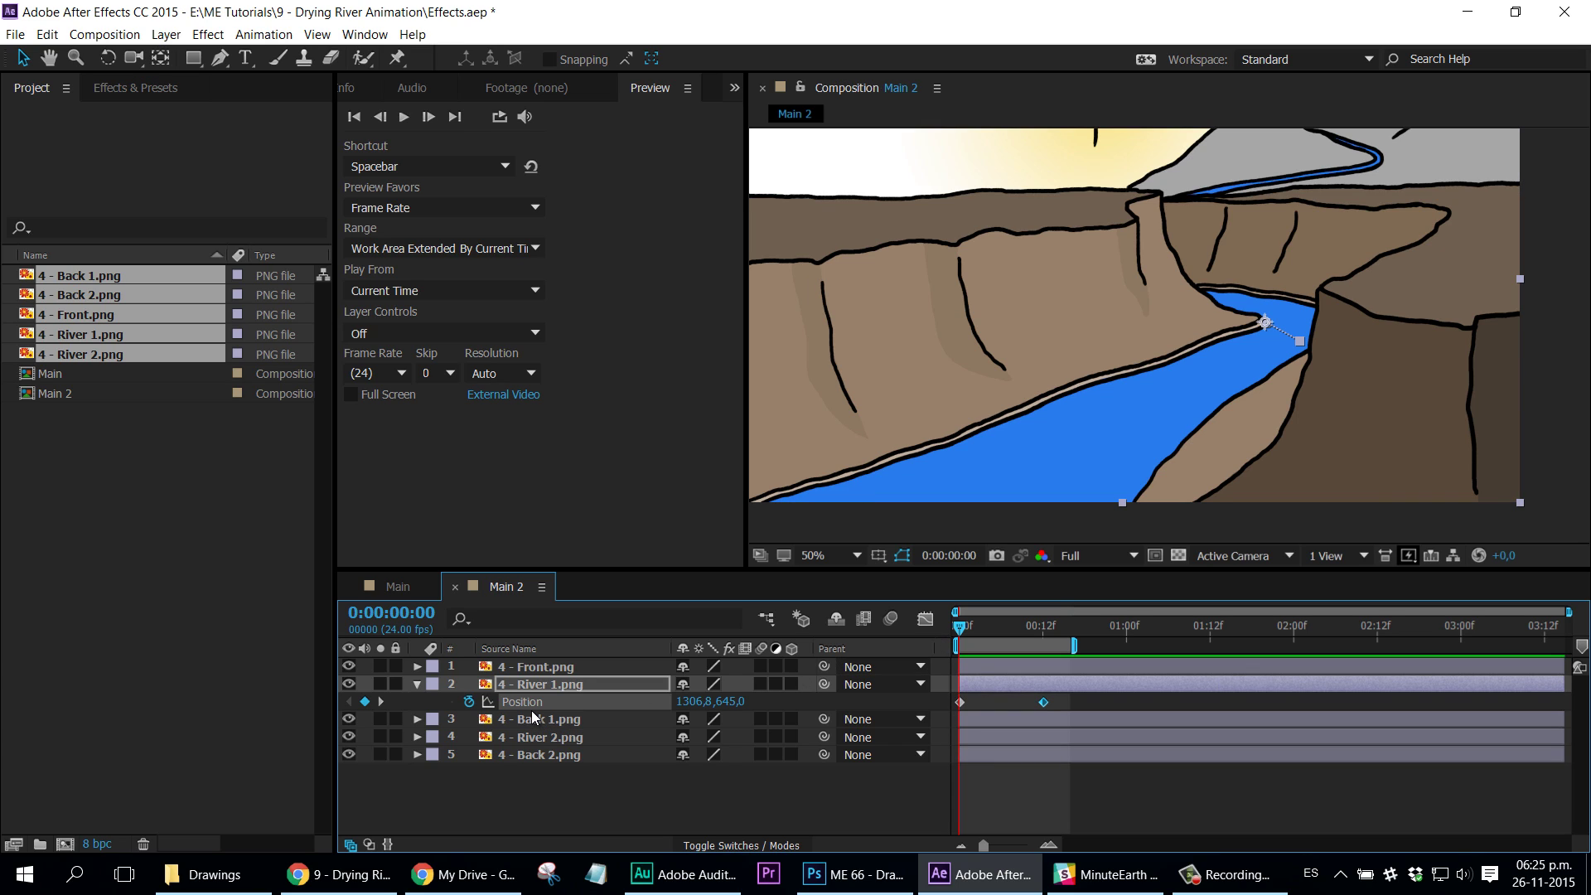
Step: Keyframe River 1's rotation from 0° at the first frame to -7° at 0:00:00:12 and preview the motion
key(r)
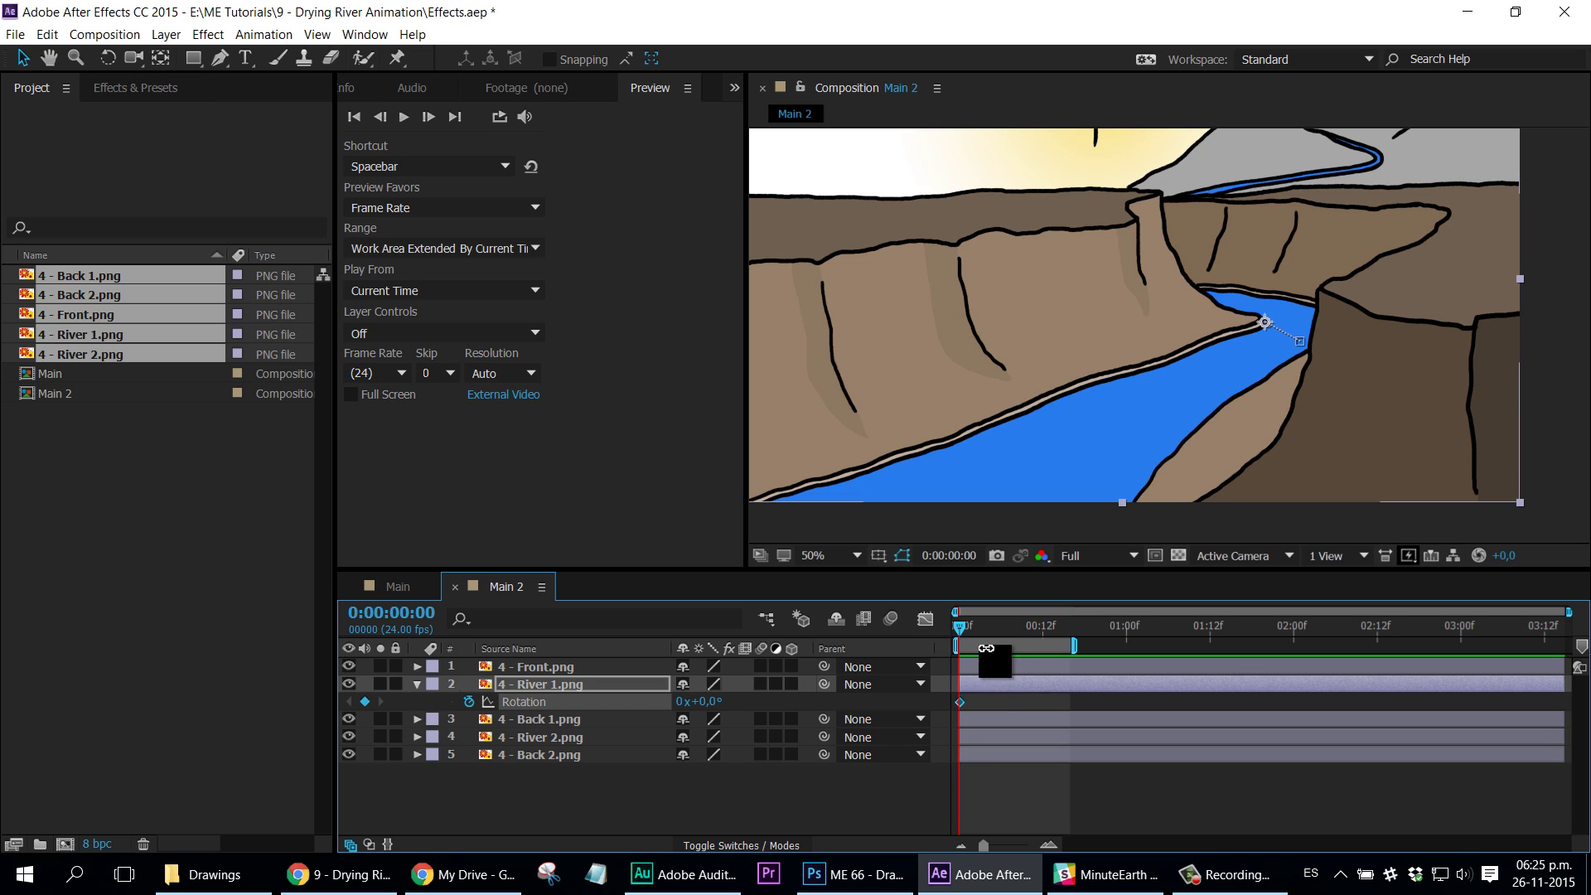
key(shift+p)
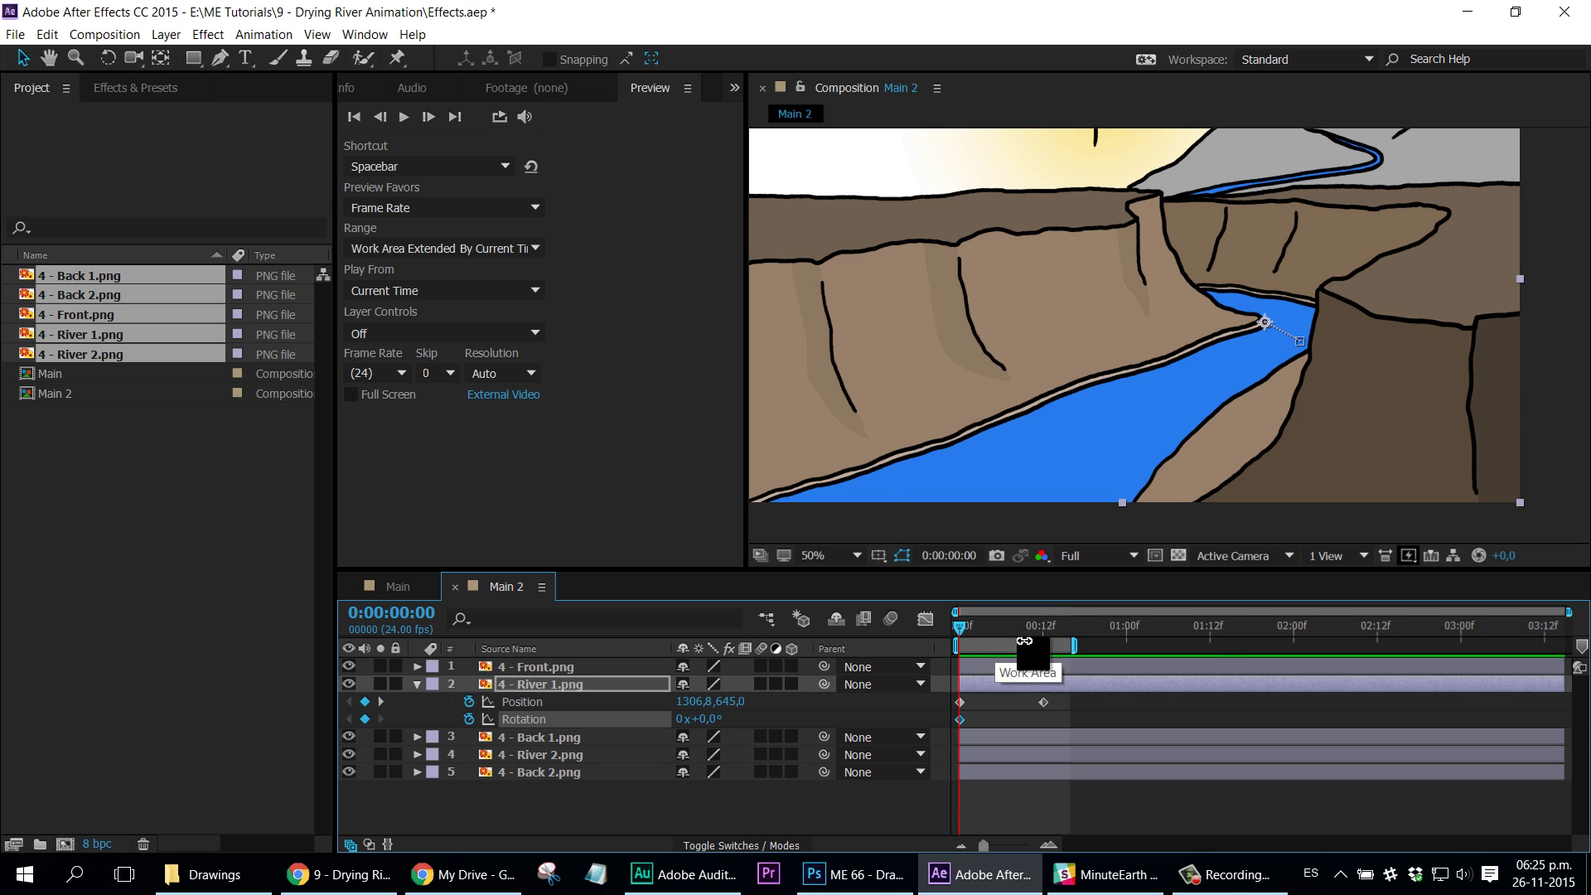
click(1043, 632)
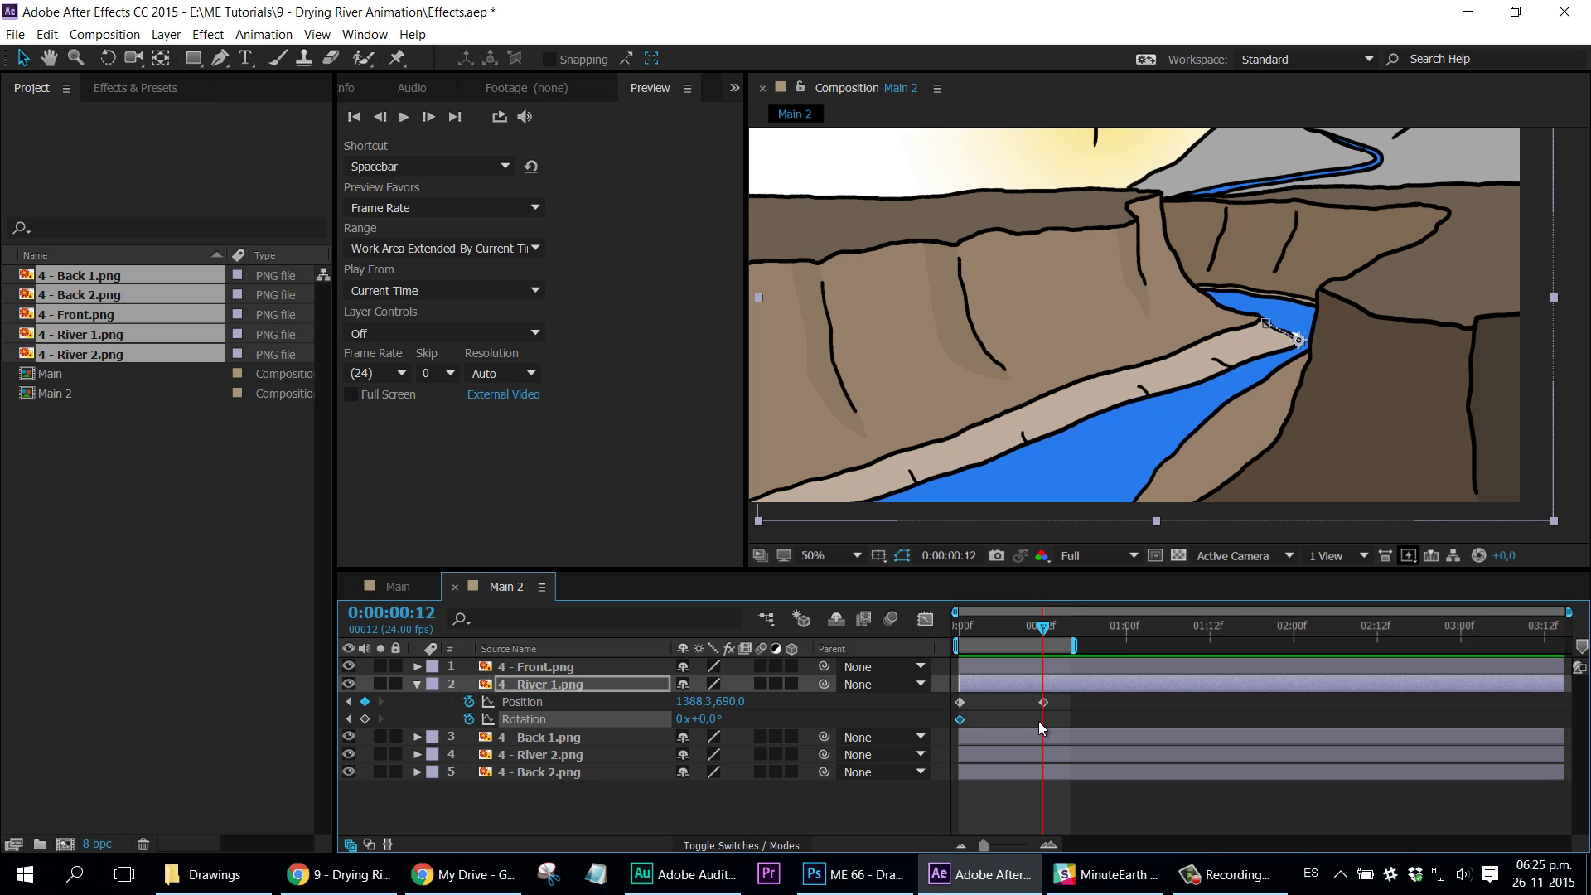
click(367, 723)
drag(703, 718, 724, 710)
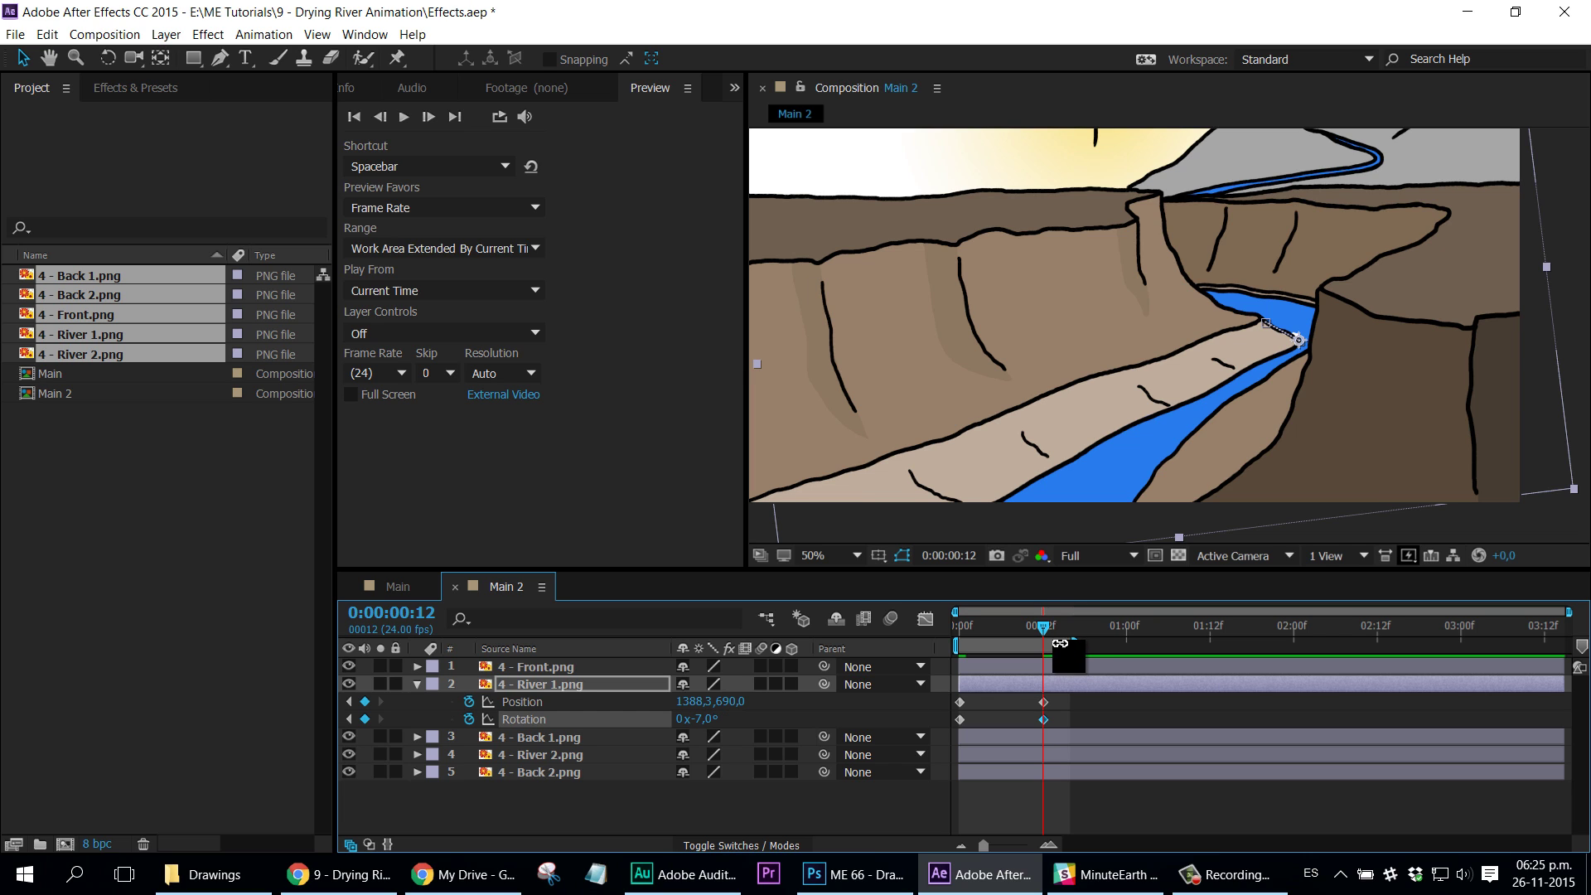
drag(1039, 626, 961, 644)
key(space)
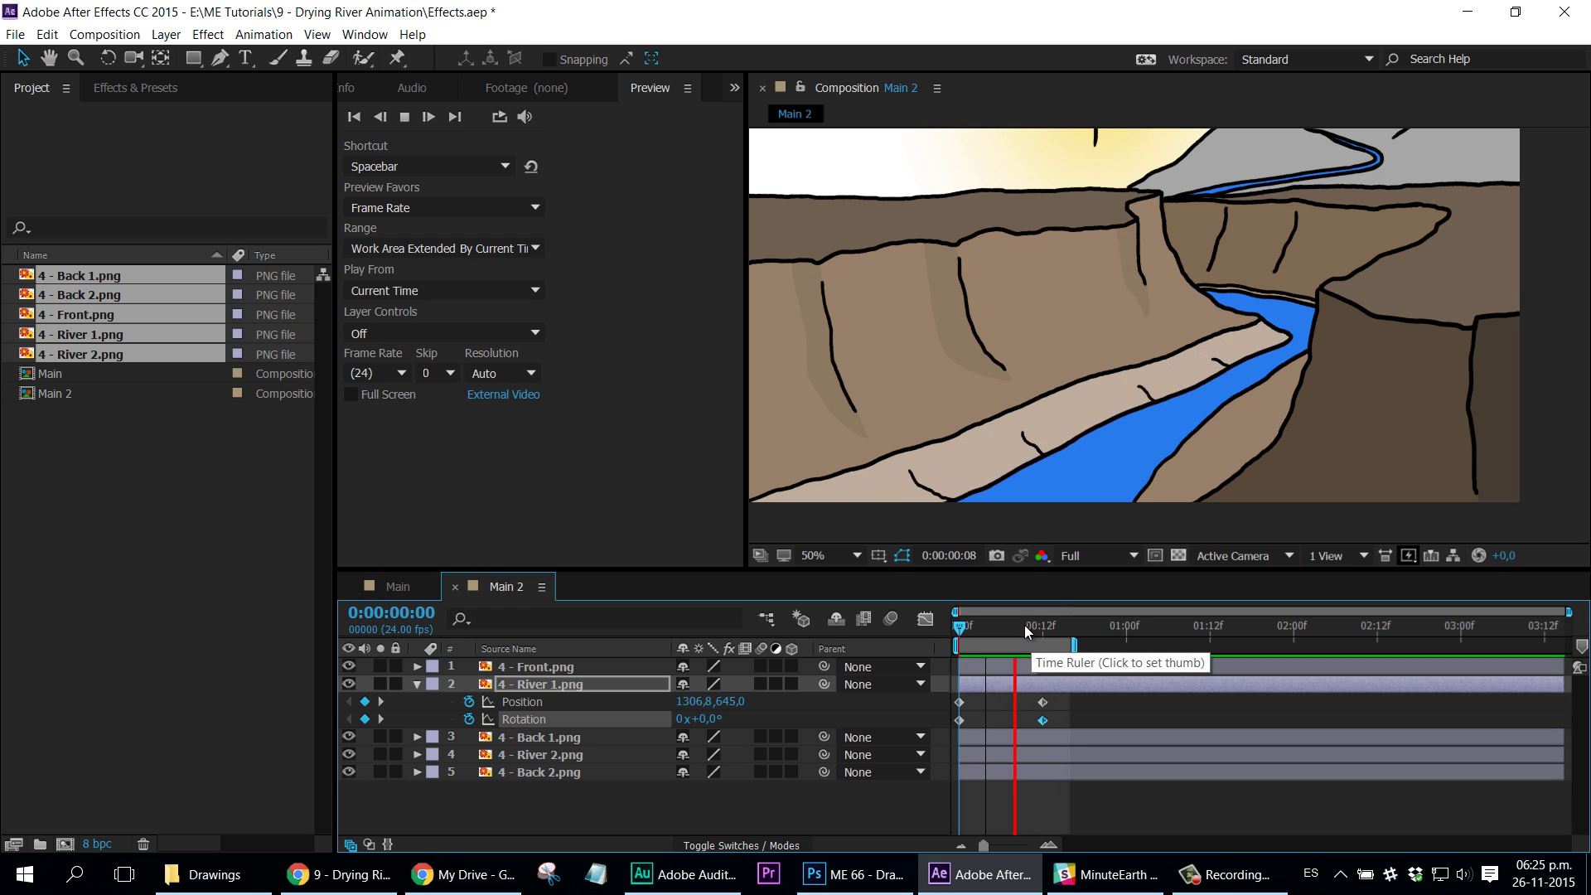
key(space)
Step: Extend the work area slightly and move River 1's last Position and Rotation keyframes to 0:00:00:16, previewing the slower motion
click(1035, 627)
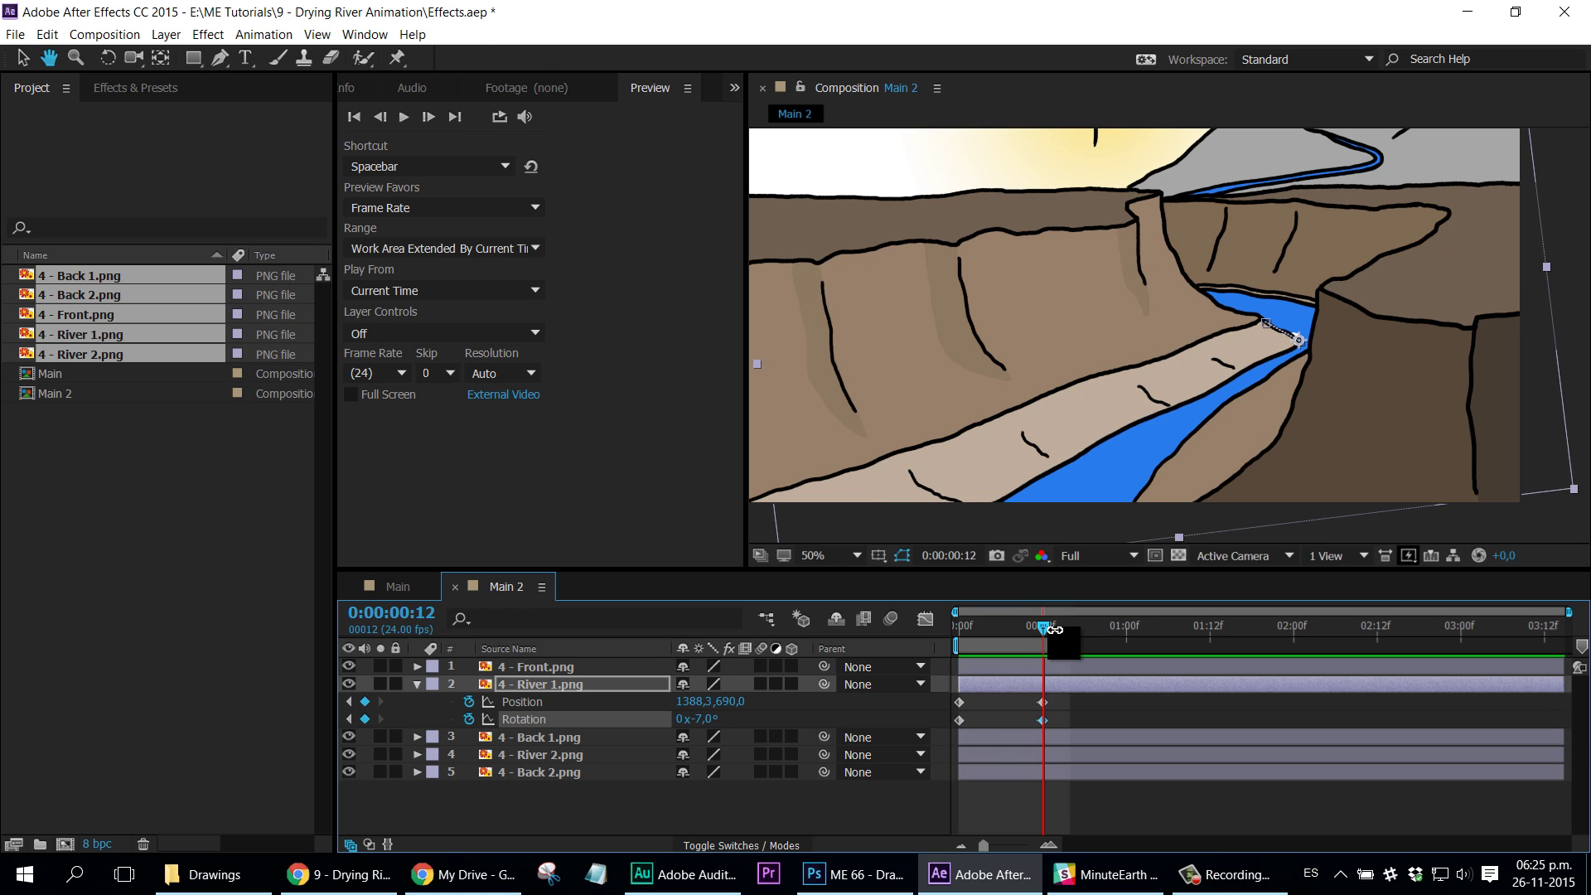
drag(1077, 643, 1108, 644)
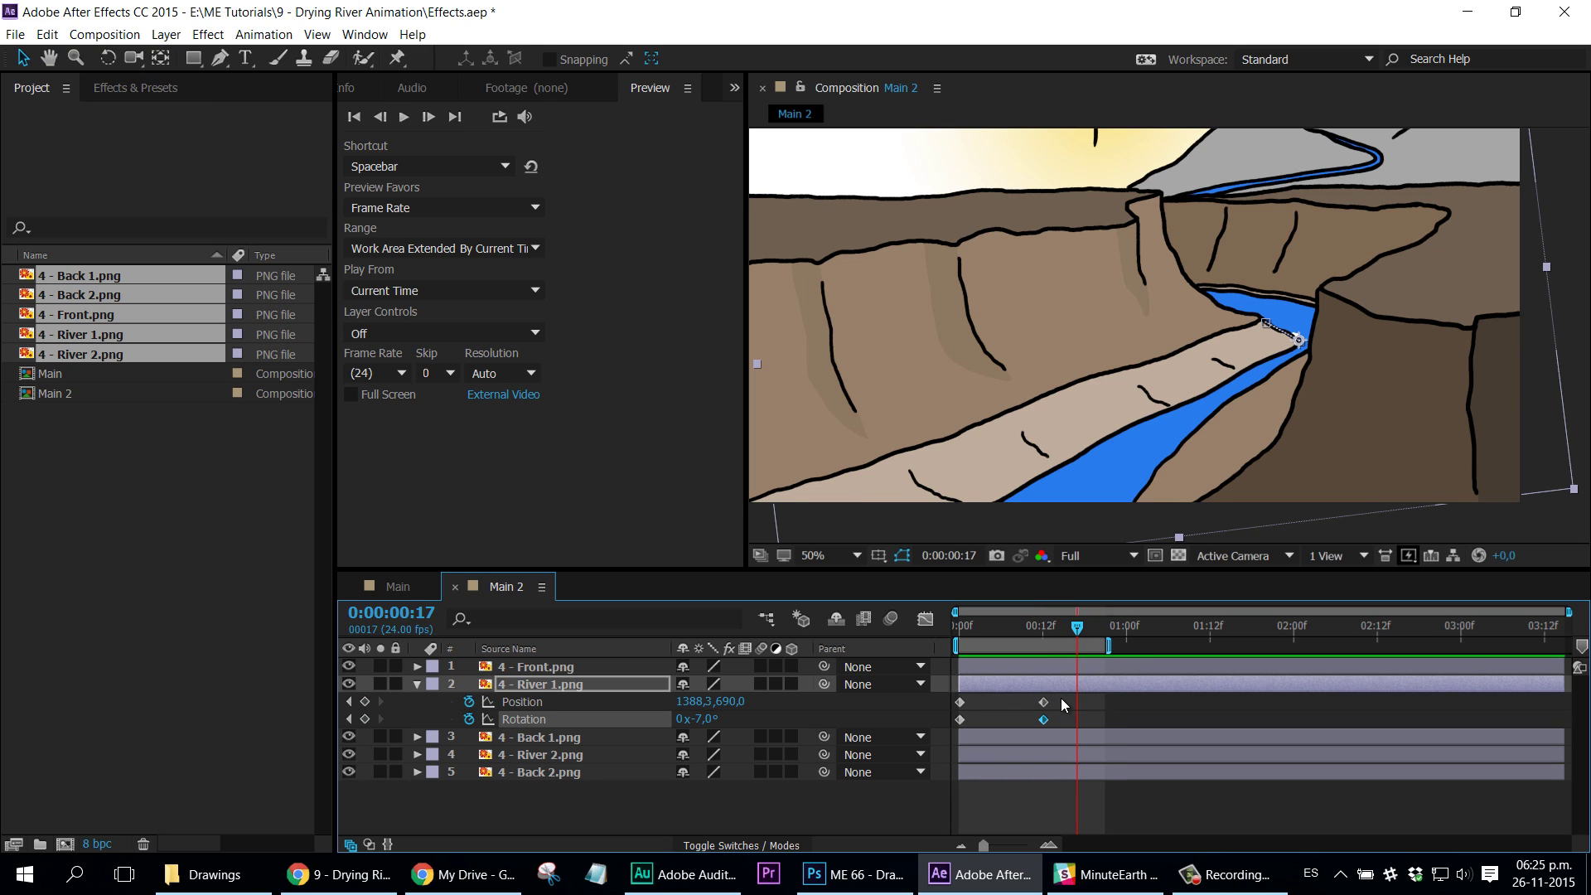
mouse_move(1061, 698)
mouse_down()
mouse_move(1036, 727)
mouse_move(1068, 721)
mouse_up()
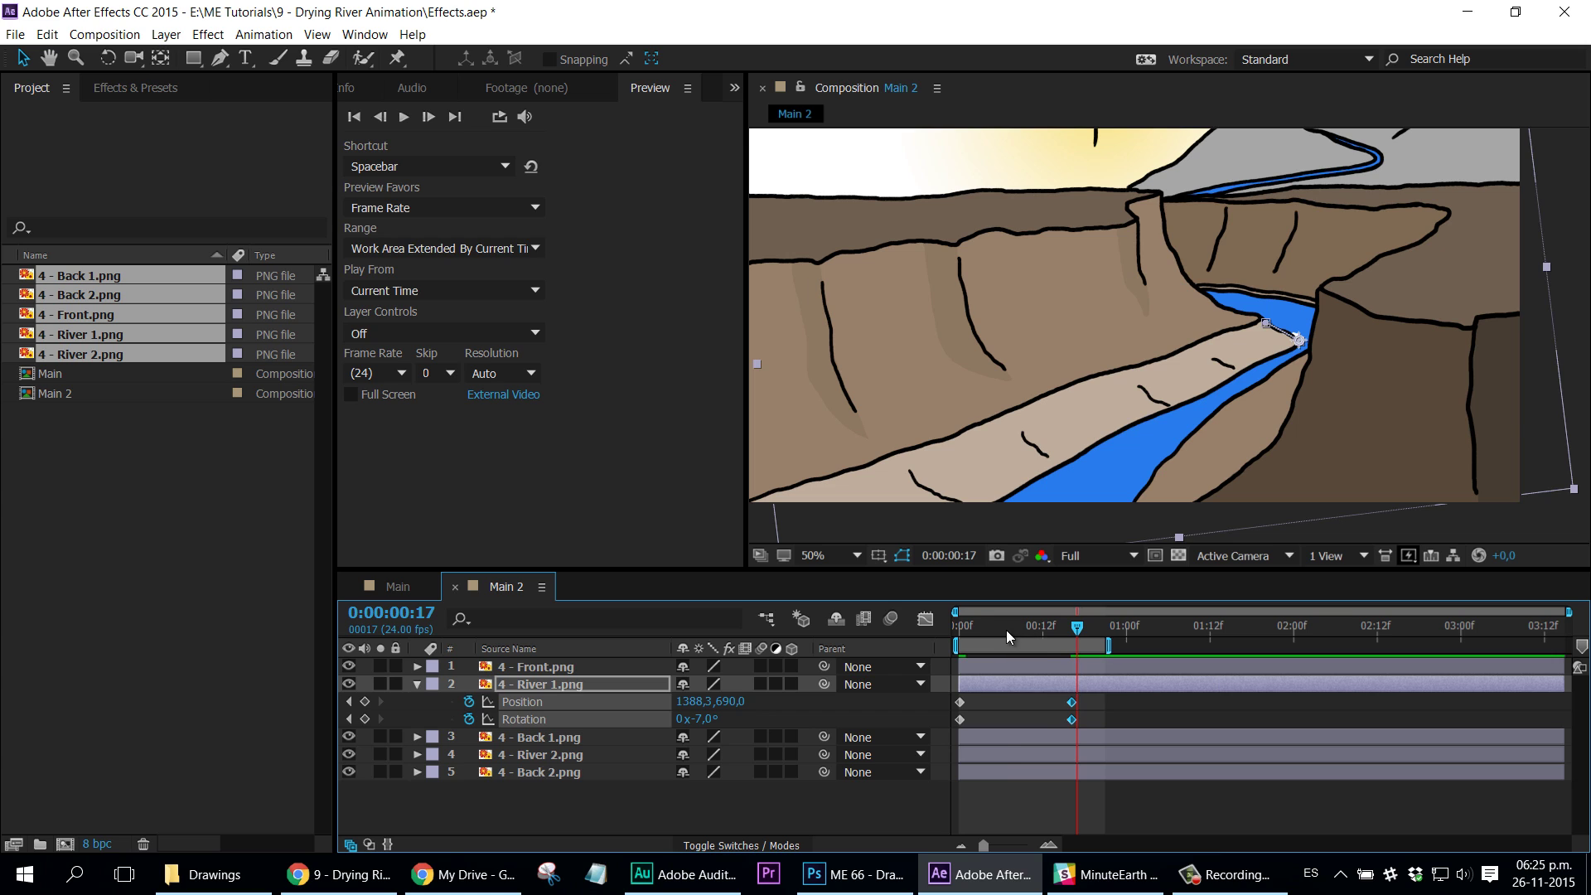
key(space)
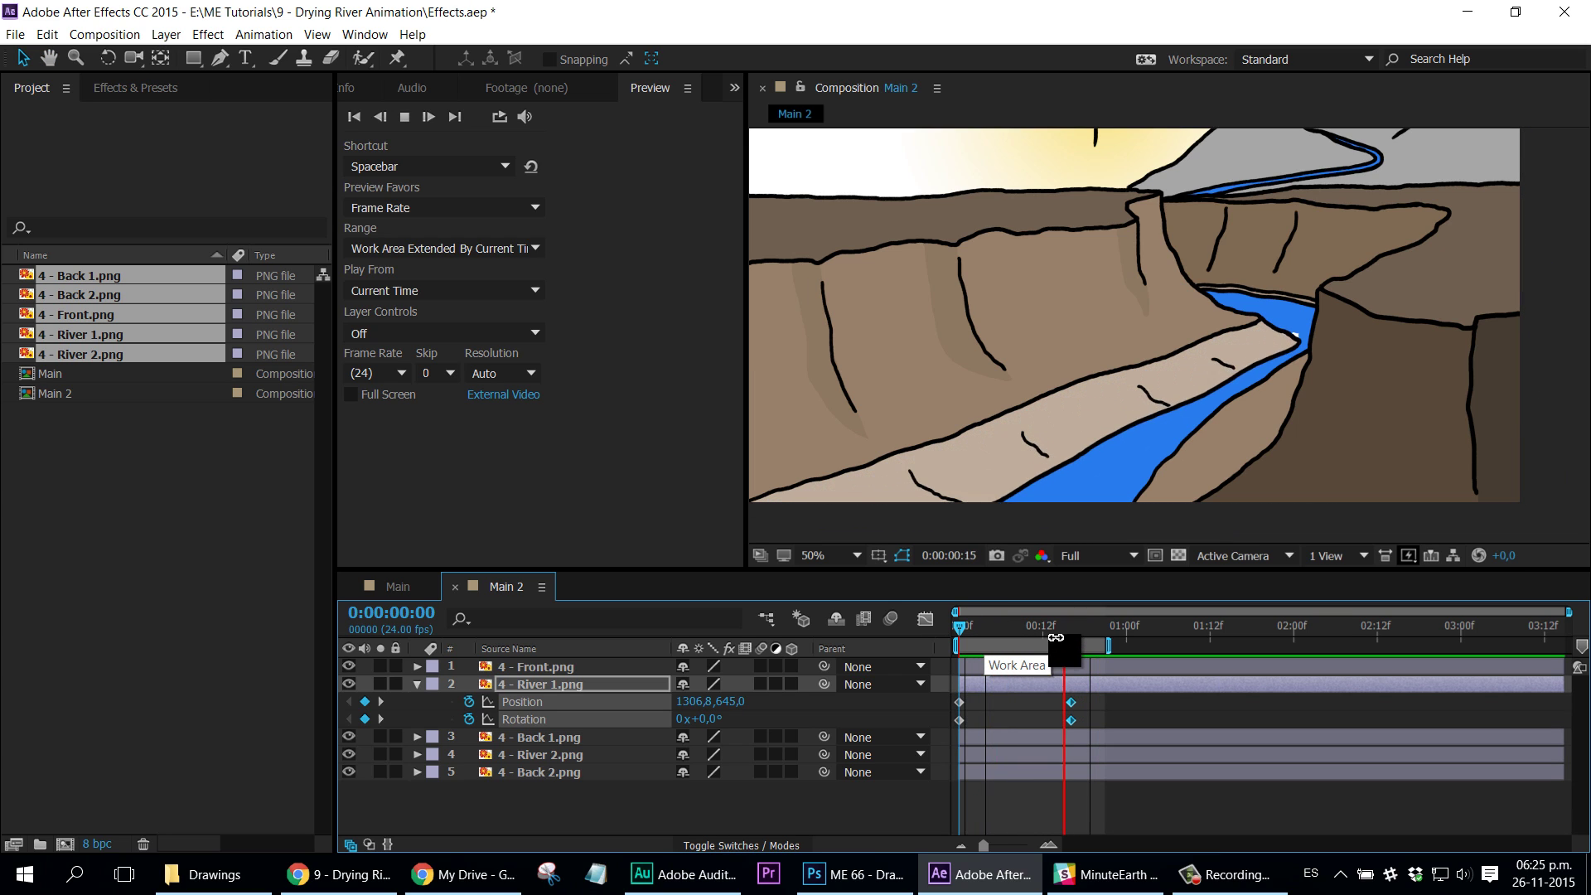
key(space)
Step: Keyframe 4 - River 2's position from 960, 540 at the first frame to 960, 580 at 0:00:00:16 and preview the animation
drag(992, 625, 953, 628)
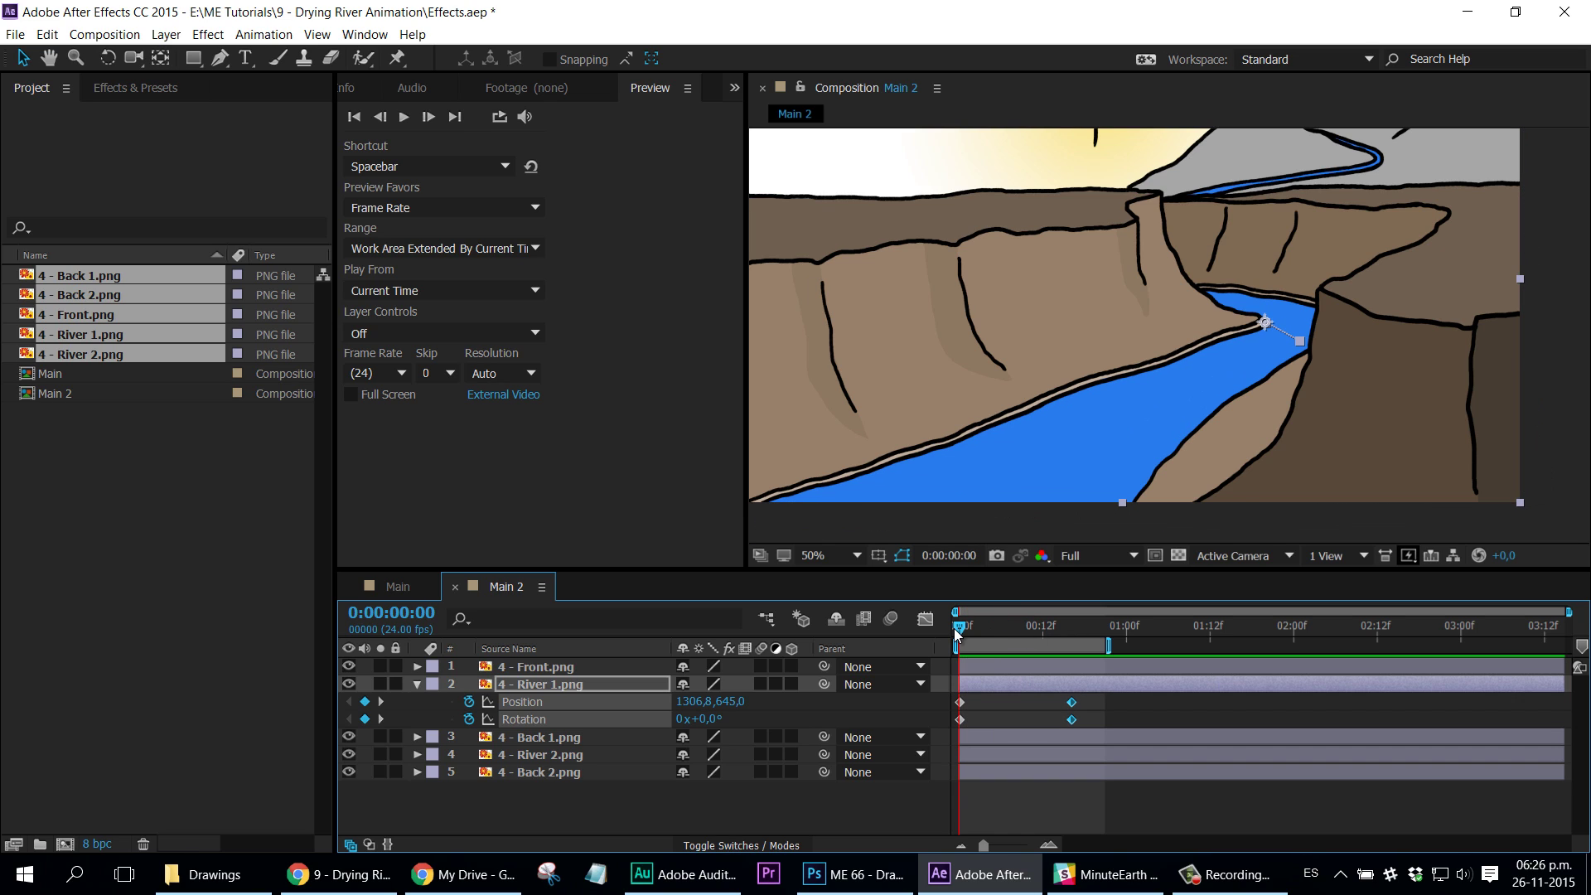
click(550, 753)
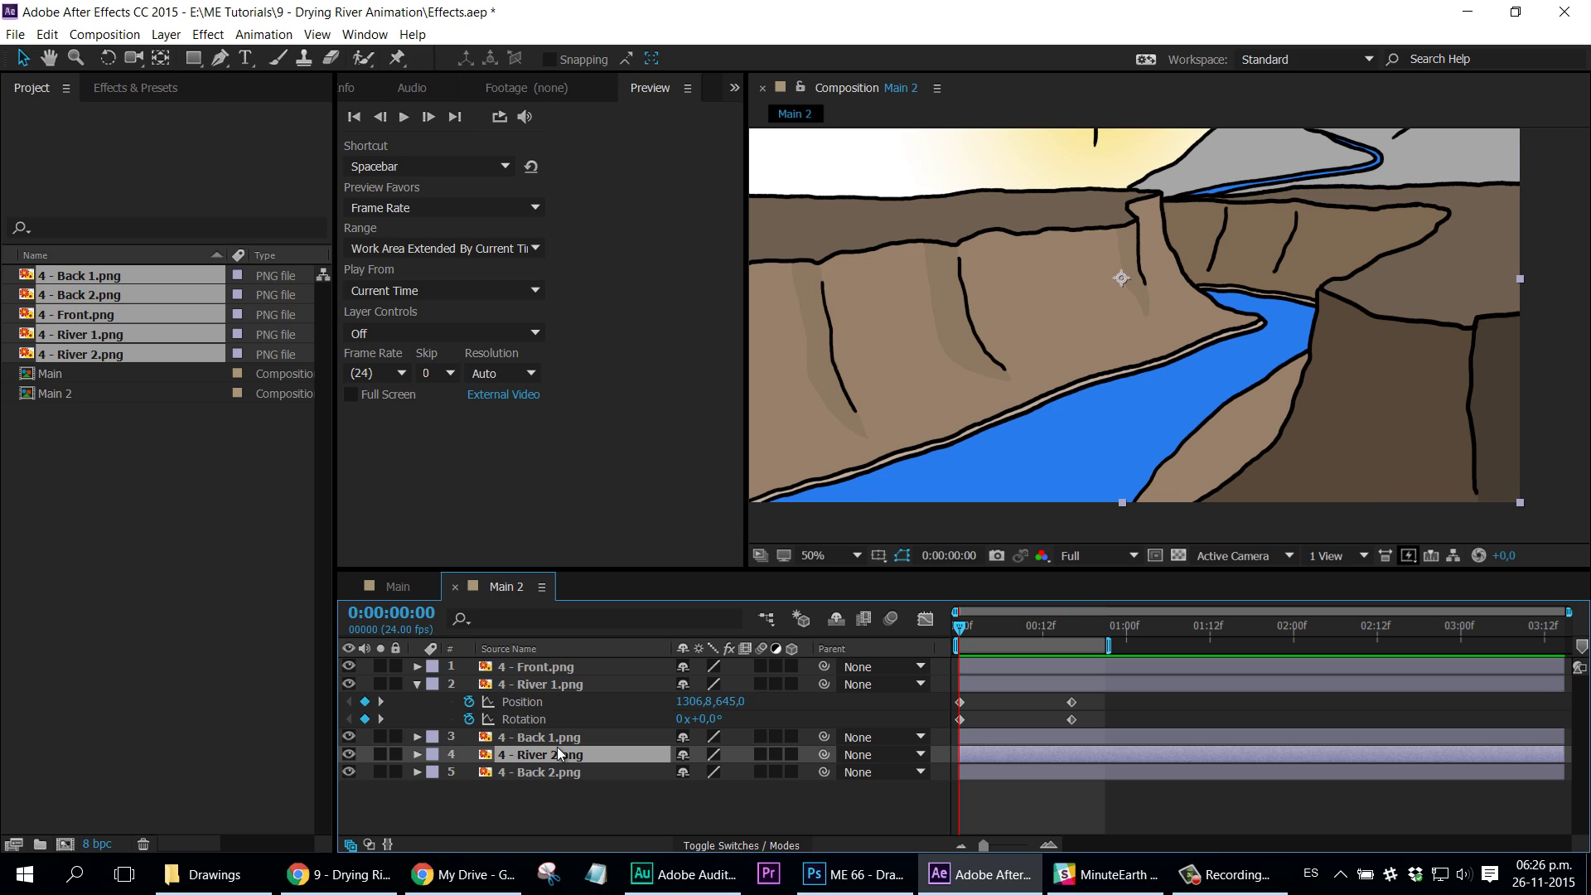
key(p)
click(469, 771)
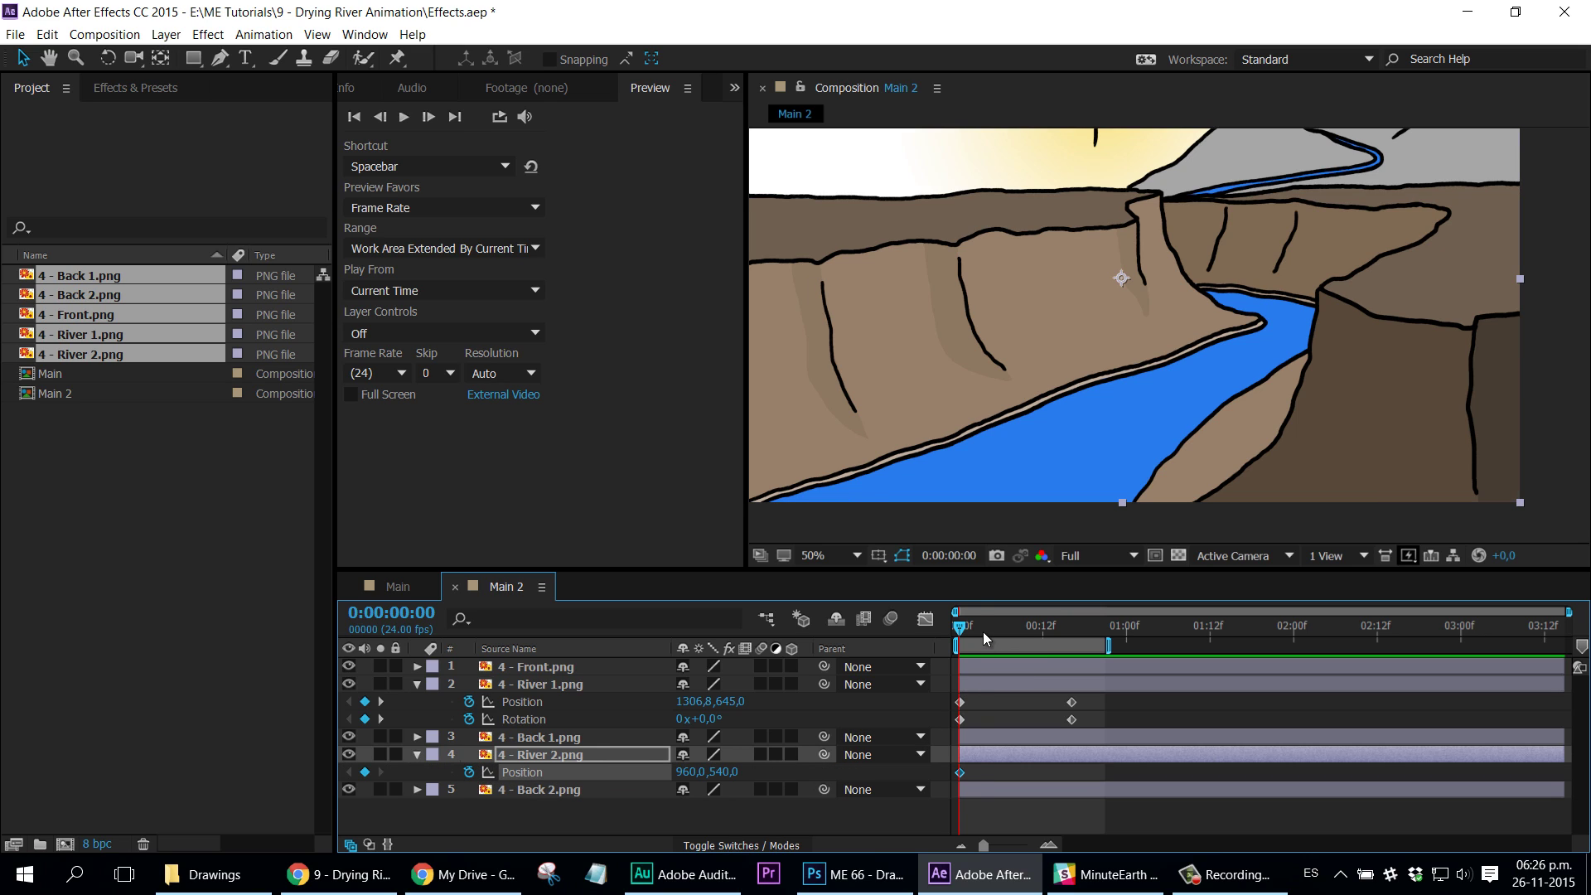
drag(982, 630, 1072, 630)
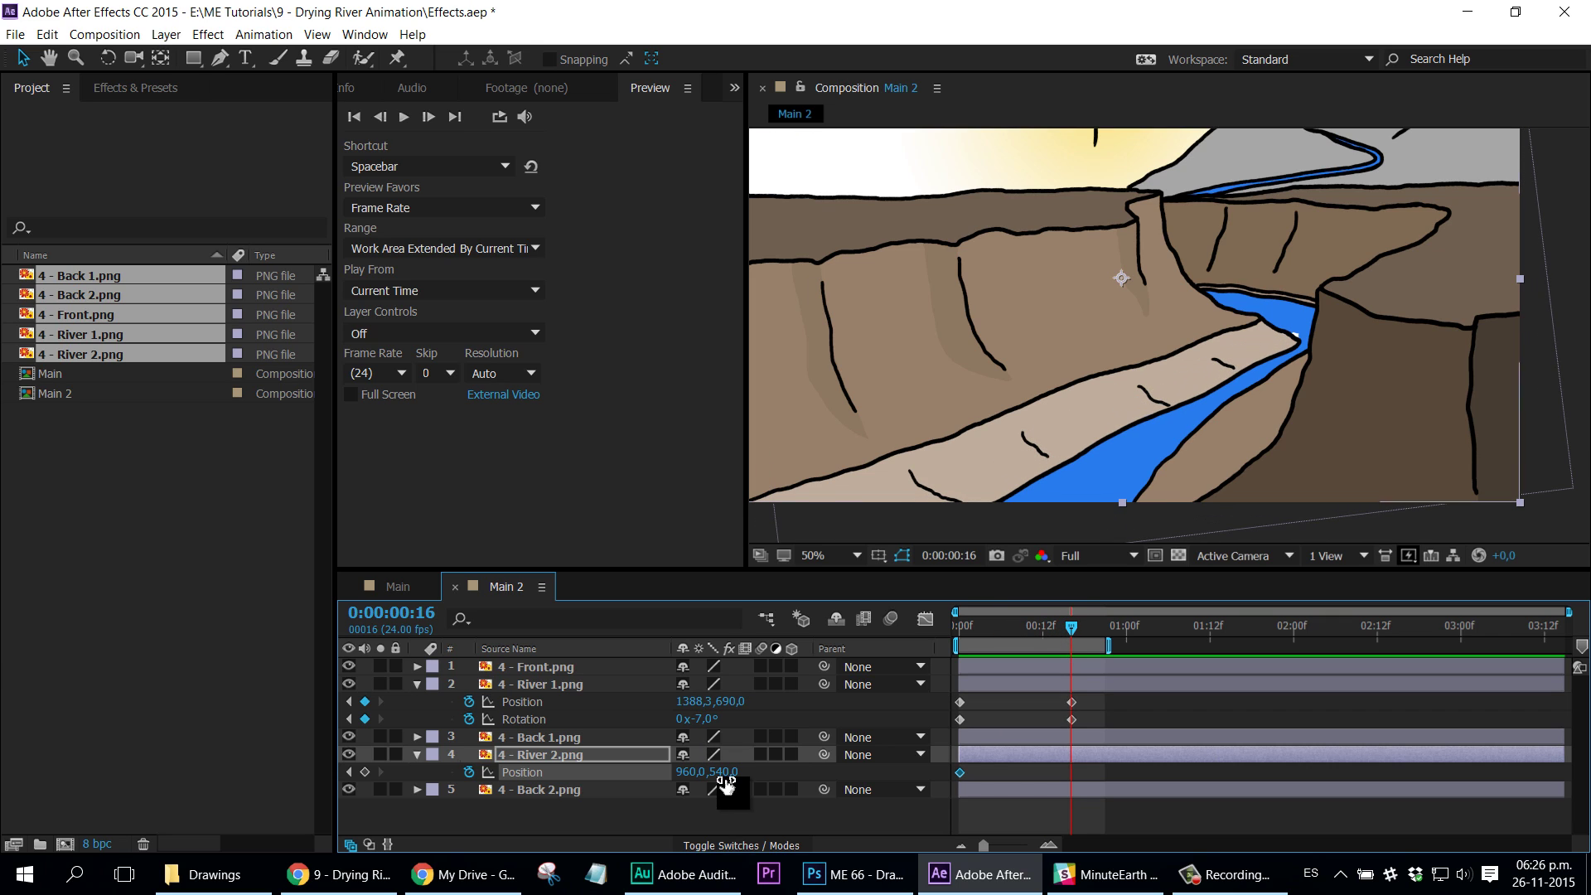
drag(725, 783, 776, 774)
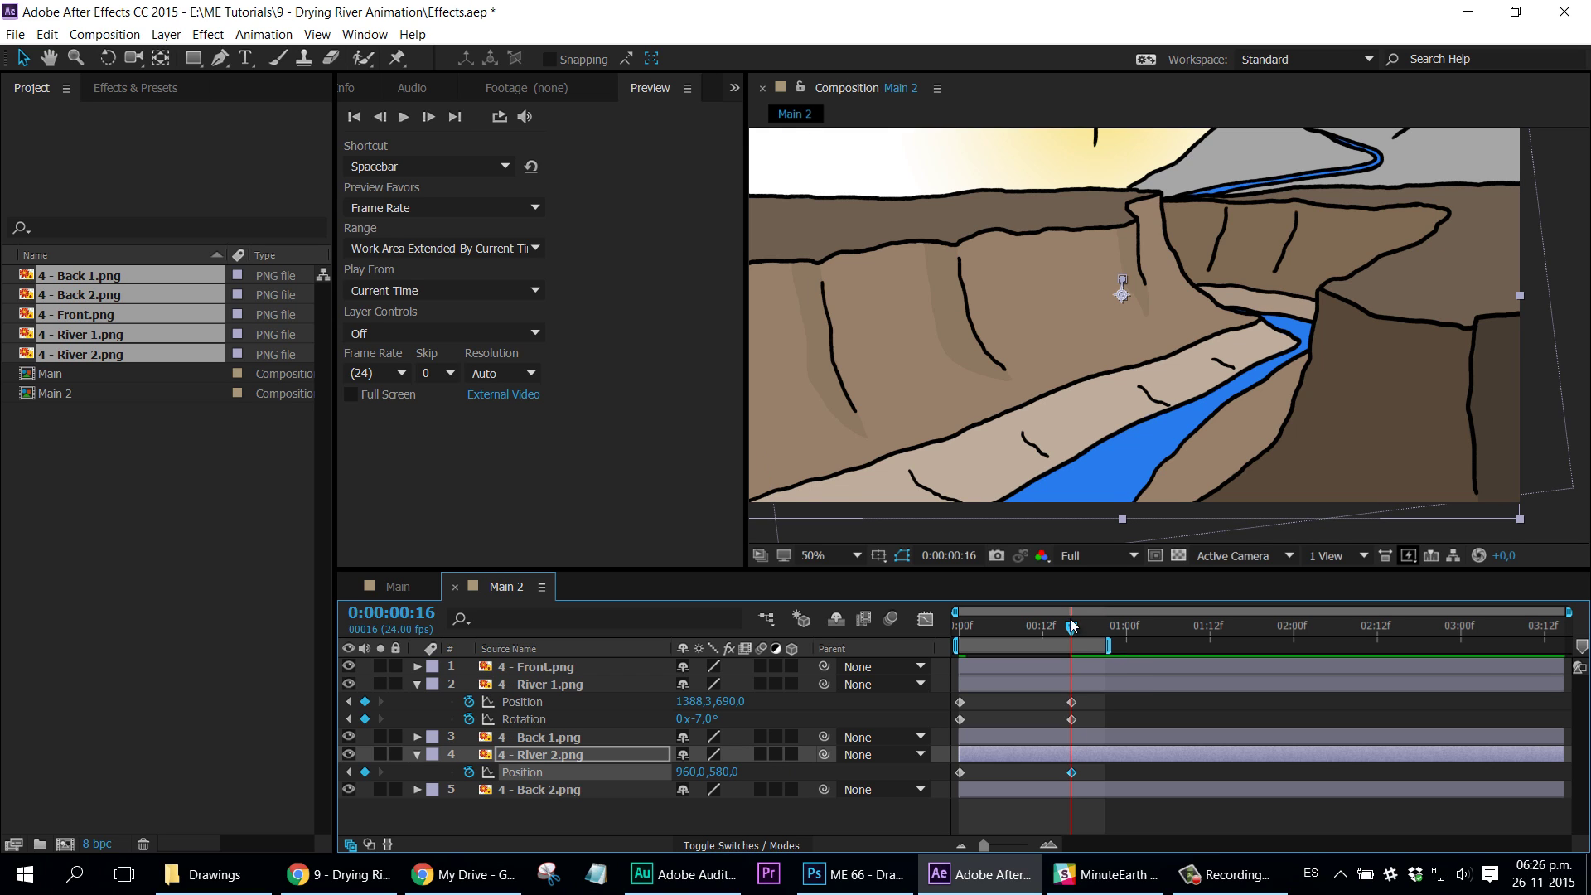
drag(1071, 626, 946, 643)
key(space)
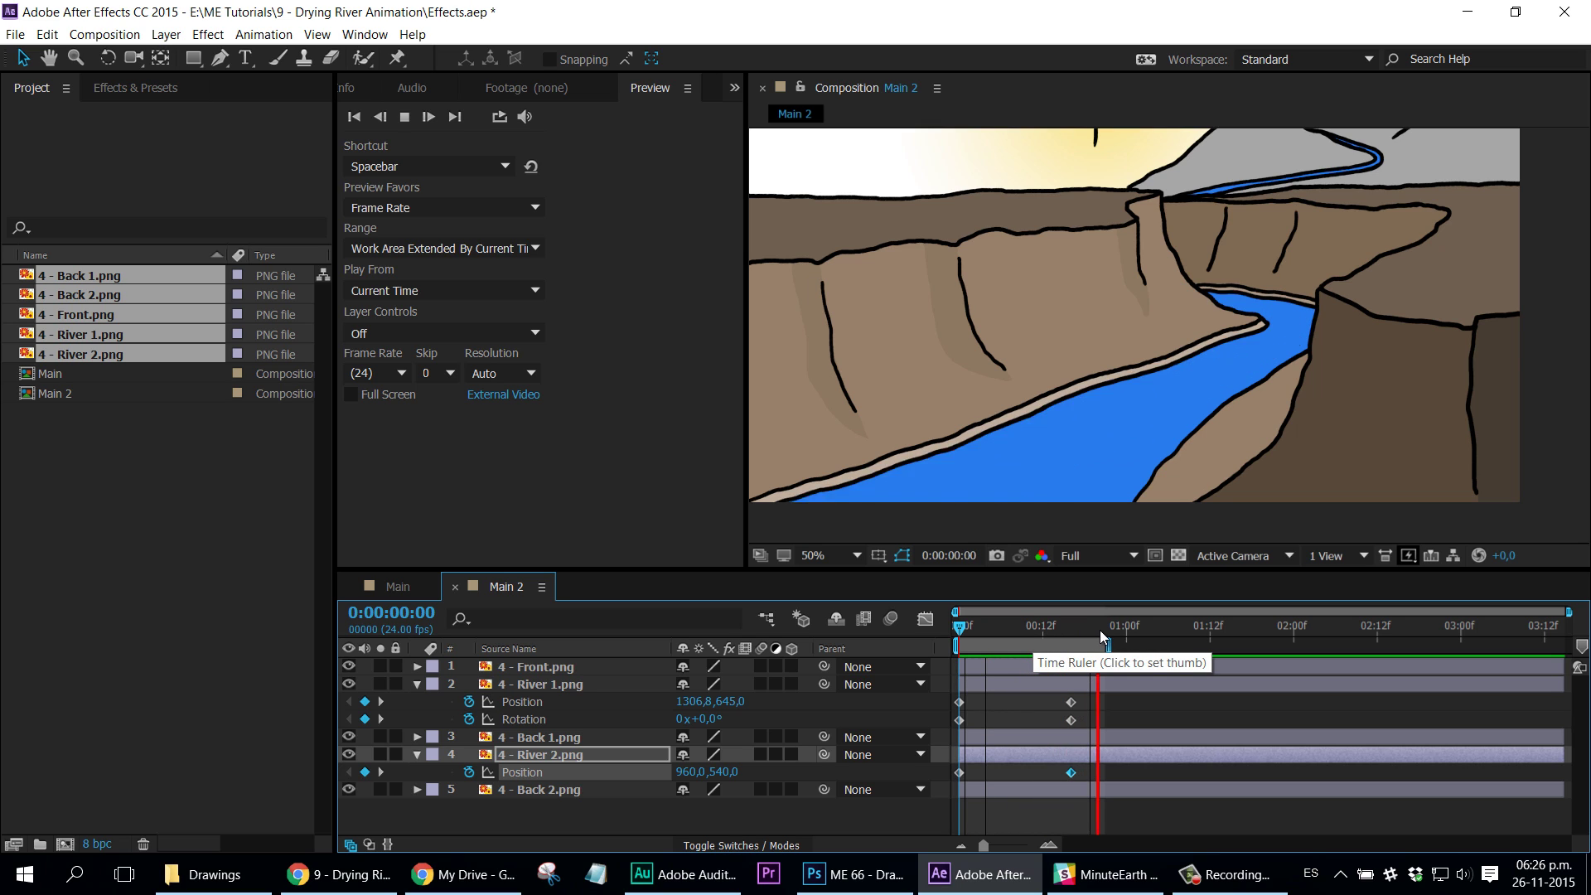
key(space)
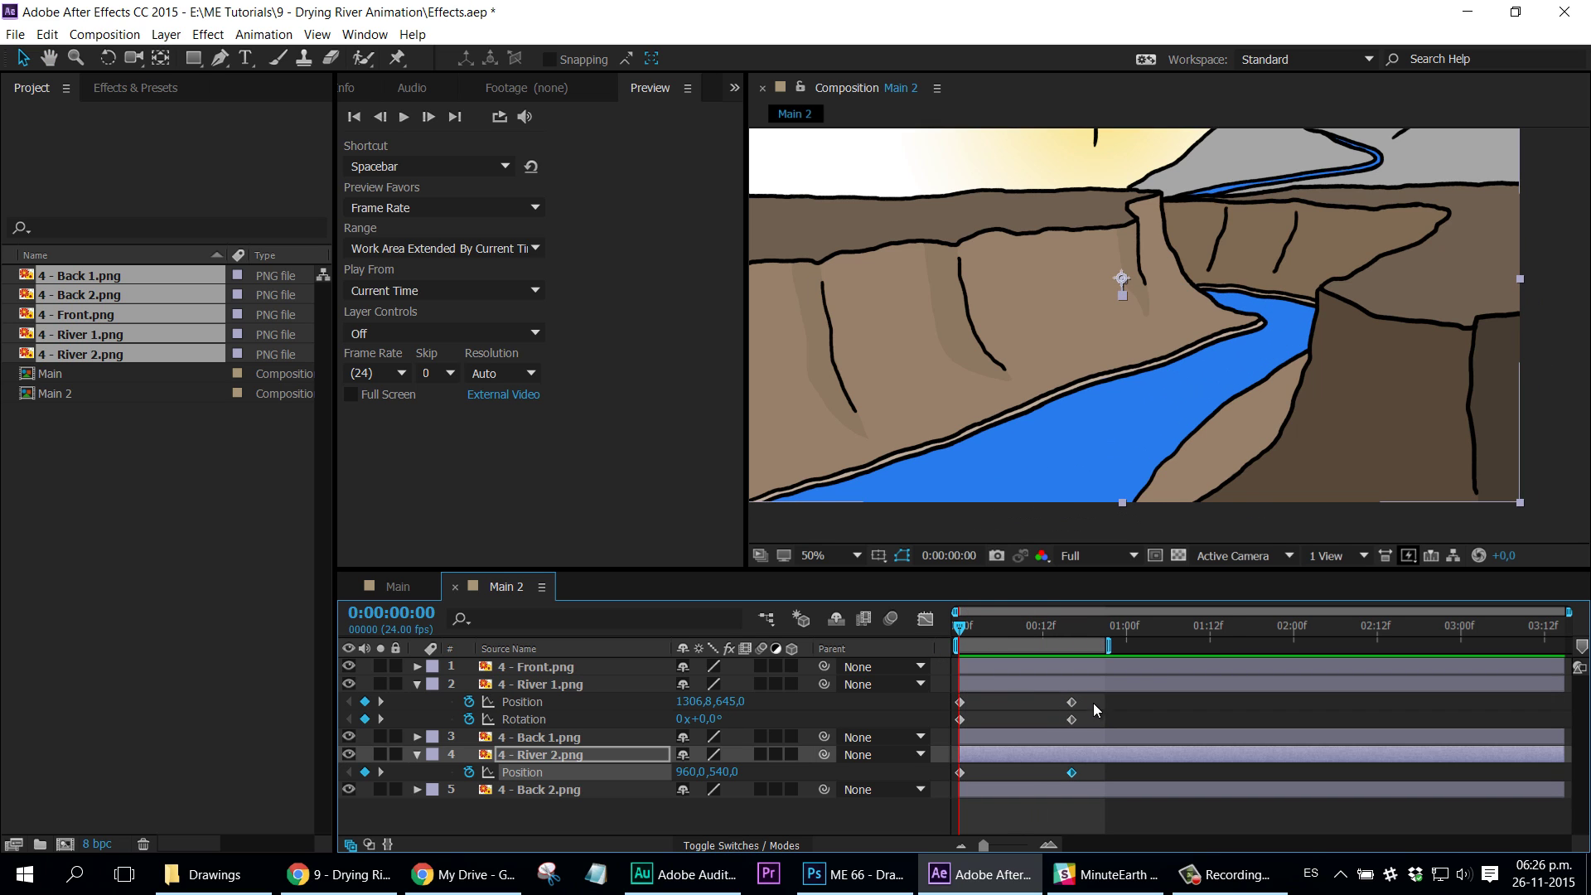
Step: Apply Easy Ease to all Position and Rotation keyframes of River 1 and River 2
drag(1092, 701, 960, 781)
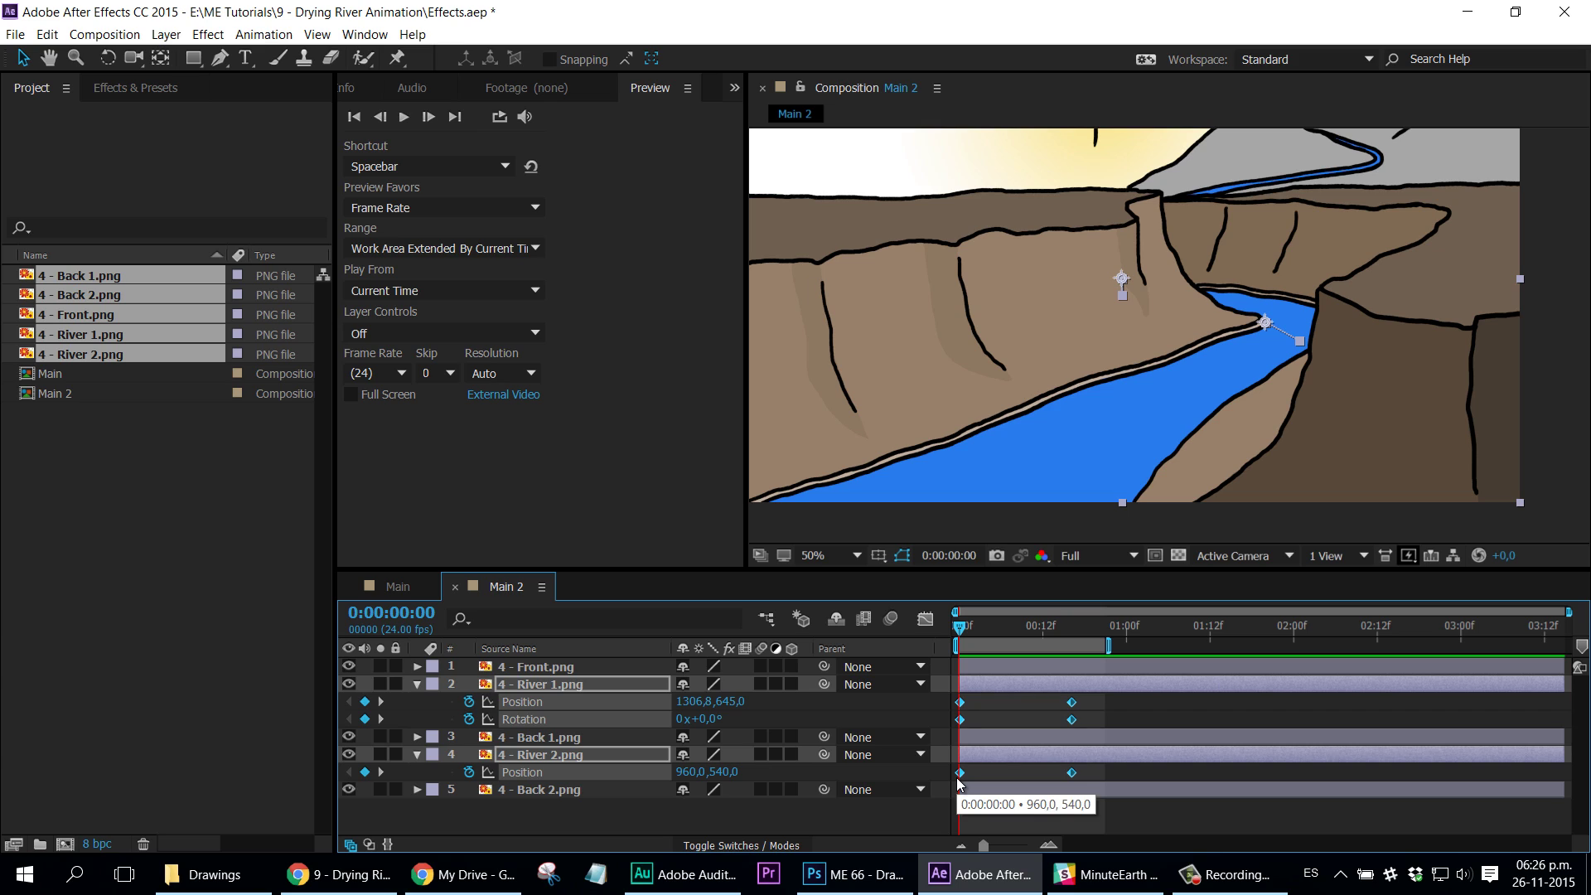
key(F9)
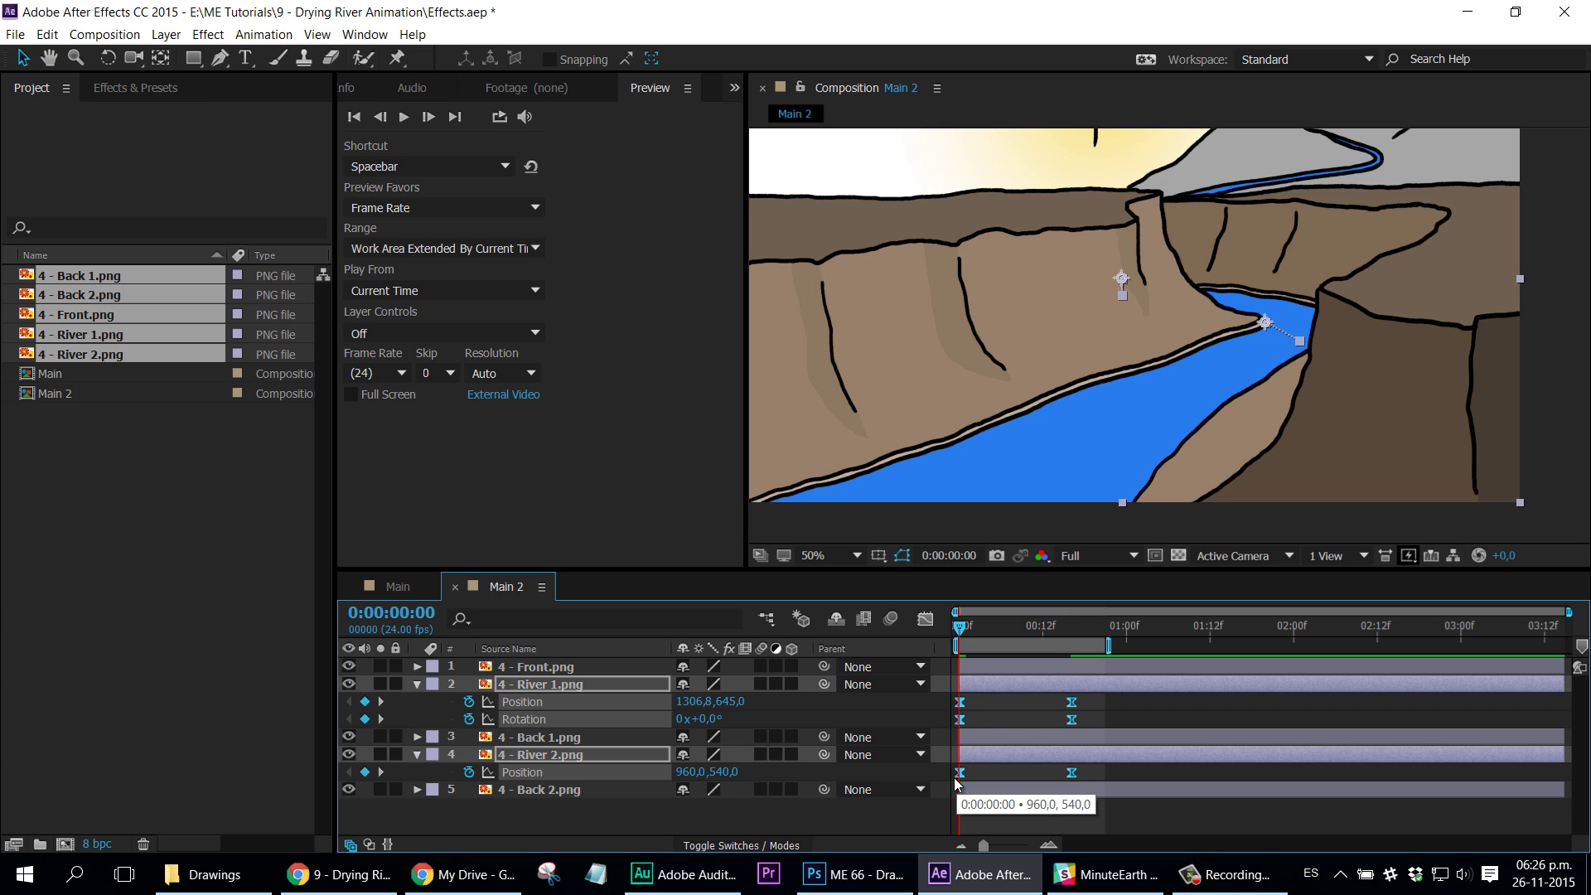
click(1009, 717)
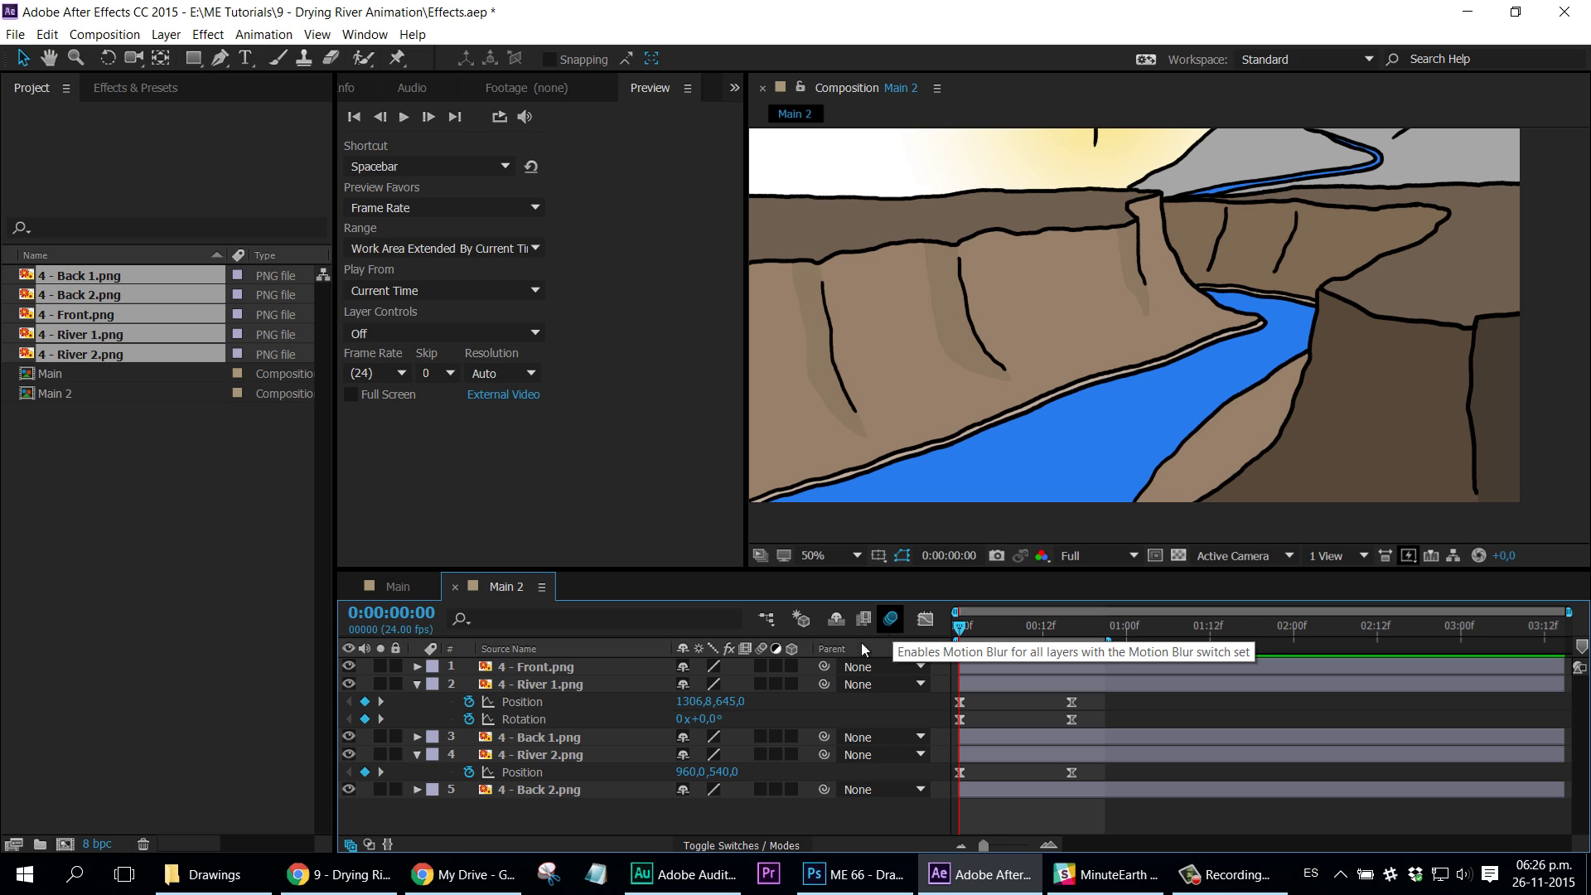
Step: Turn on motion blur for the 4 - River 1 and 4 - River 2 layers and preview the animation
click(761, 684)
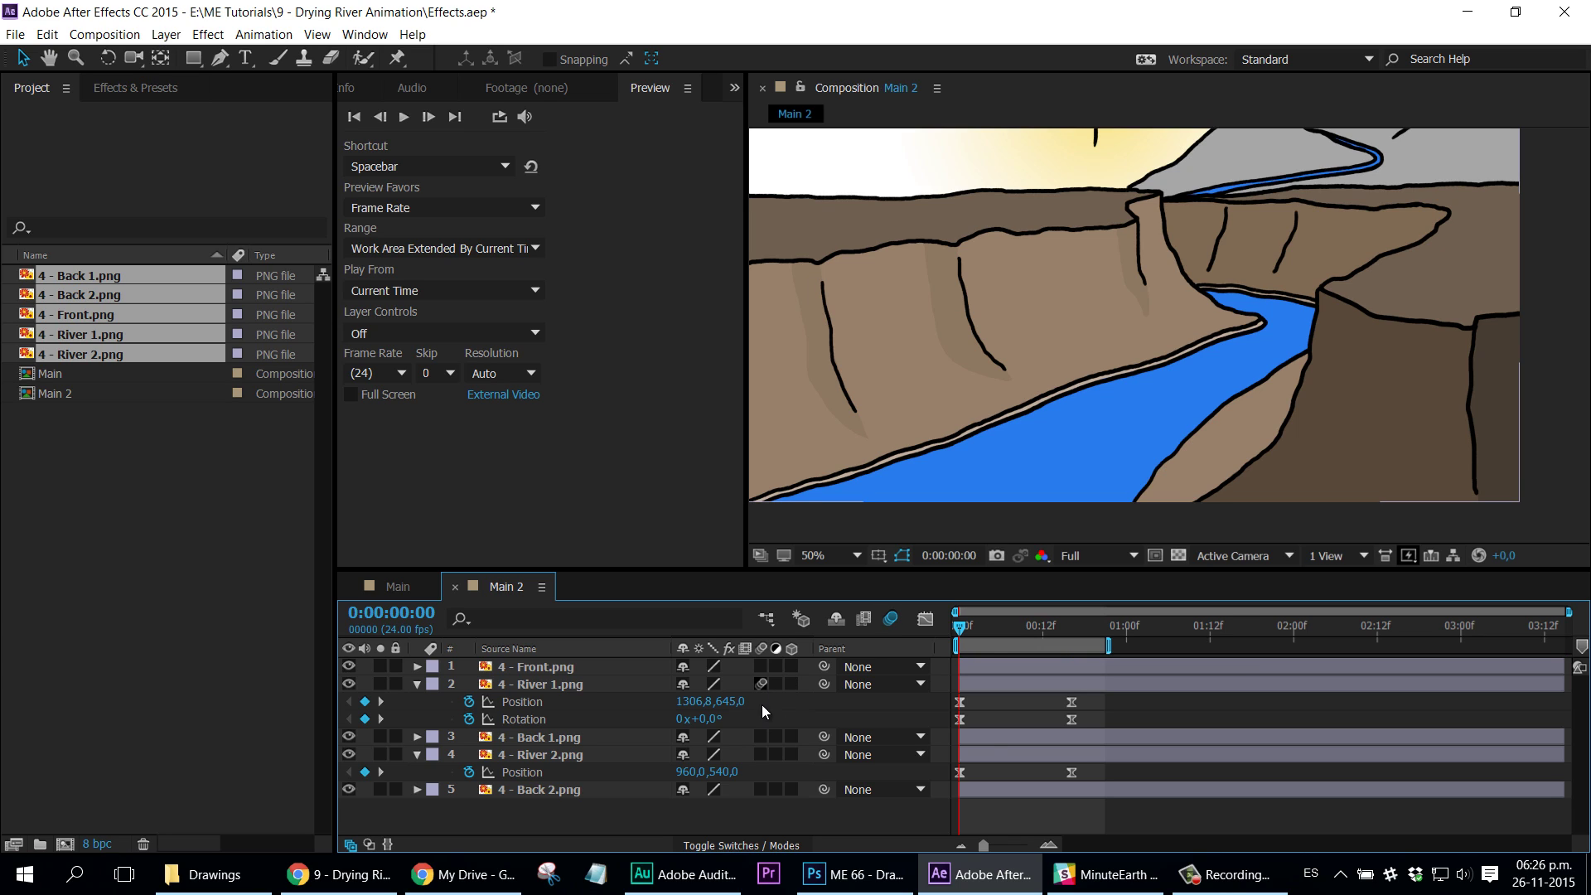
click(760, 754)
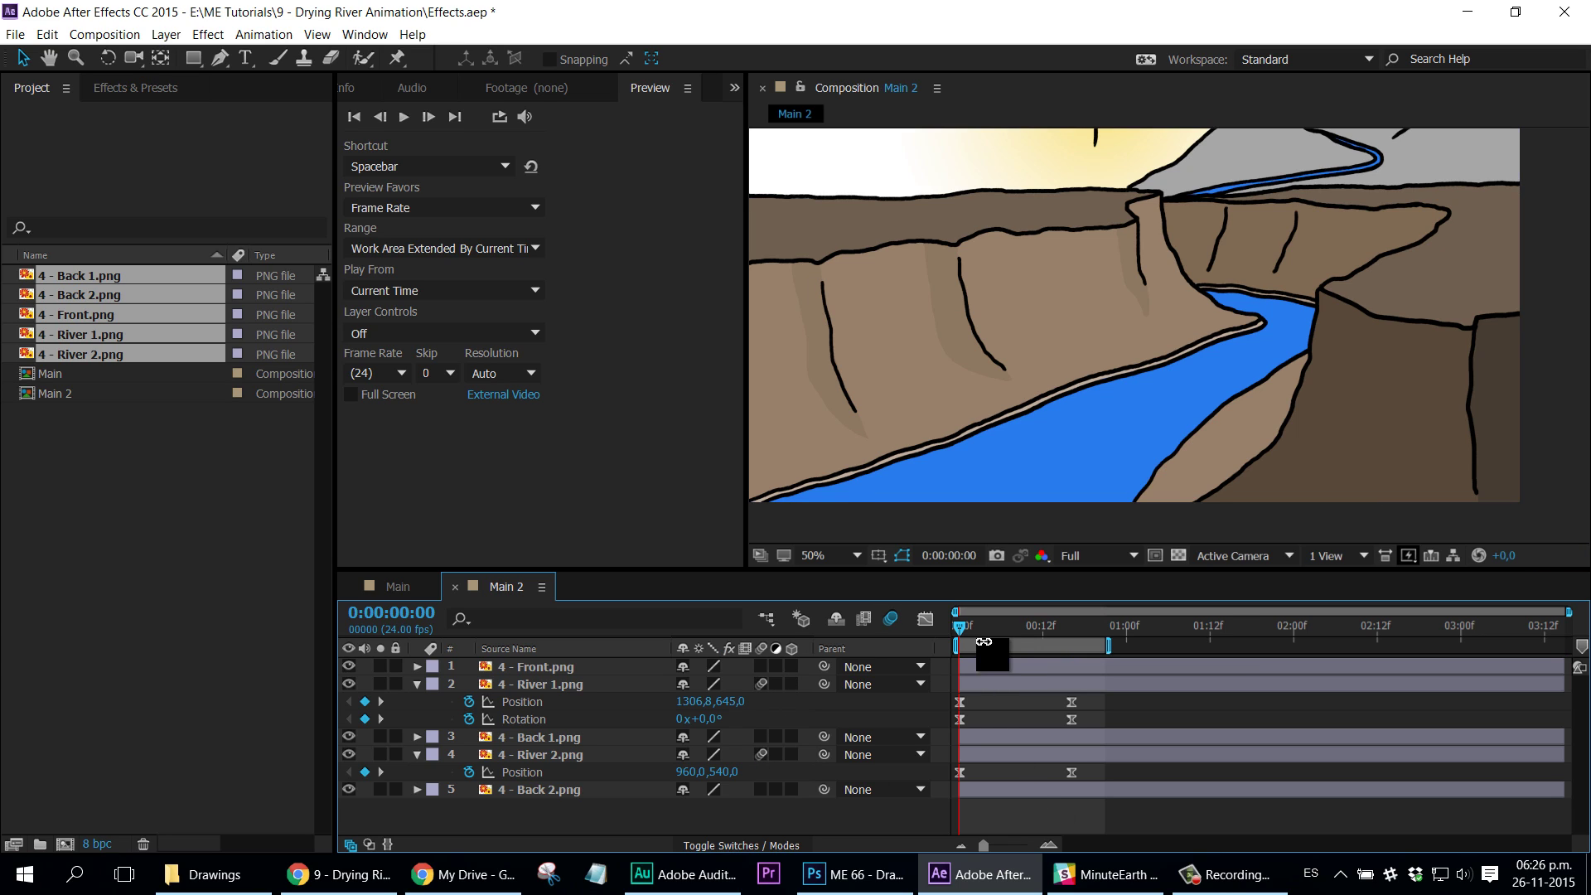
click(923, 625)
key(space)
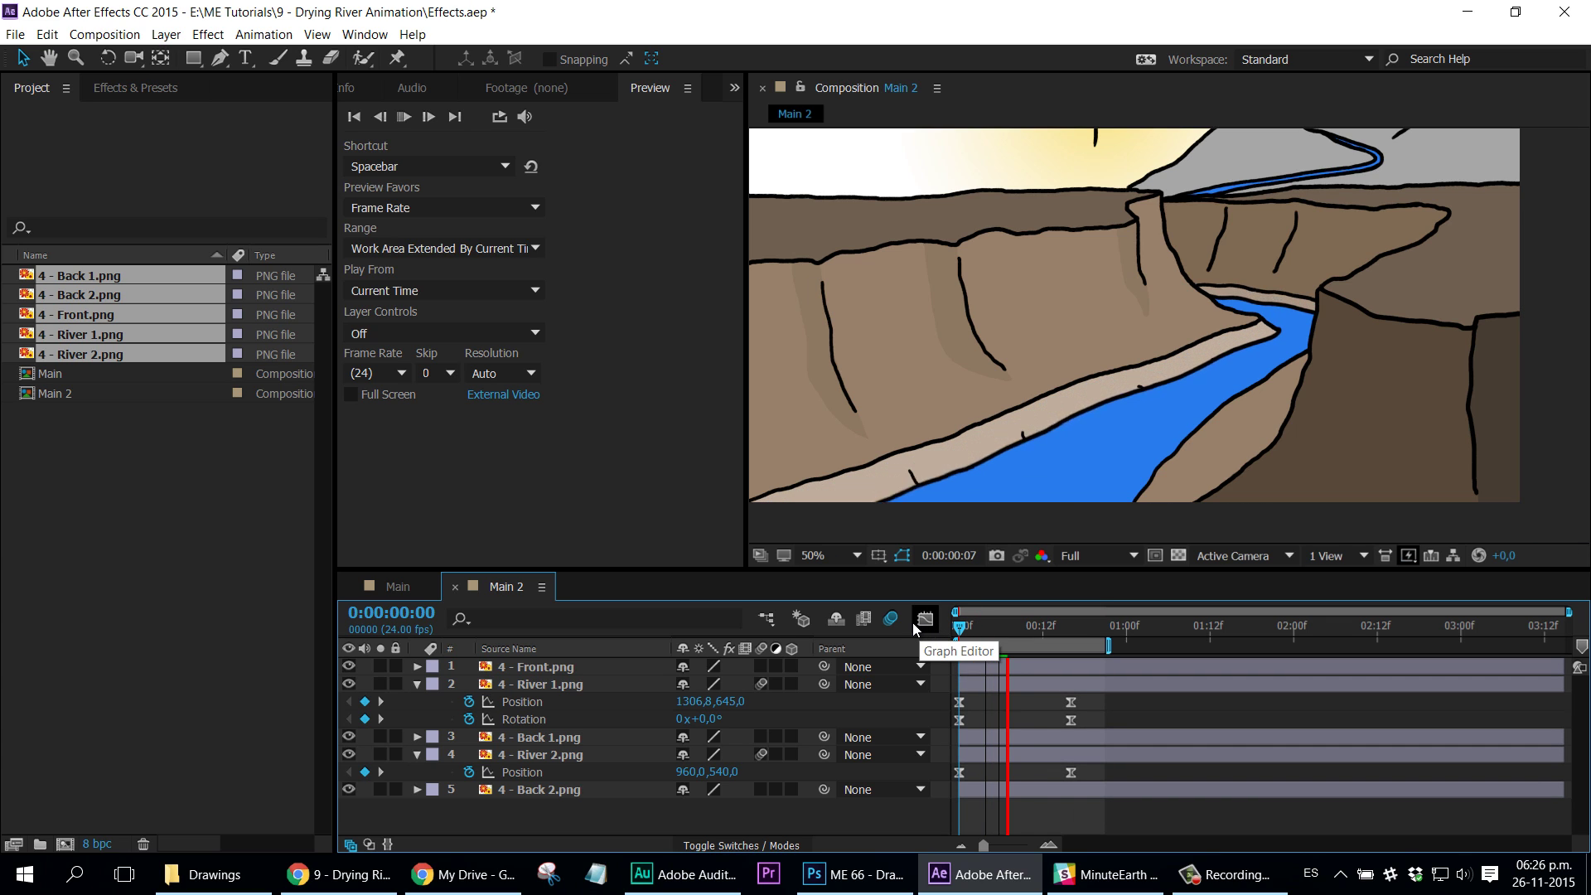